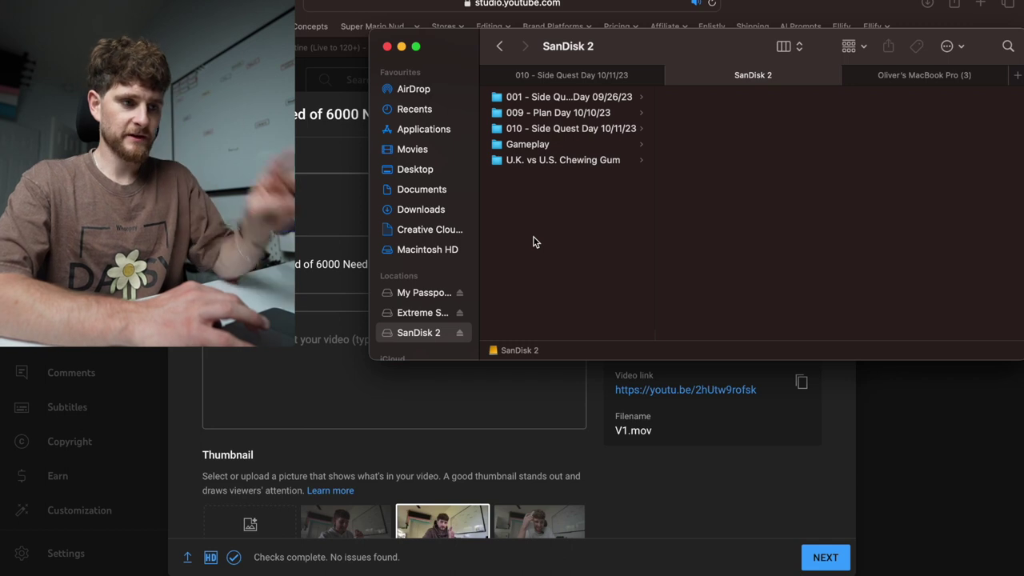
- Open the Template library from SanDisk 2's "010 - Side Quest Day 10/11/23" folder in Final Cut Pro and load the 1080 Template project
click(550, 128)
click(718, 224)
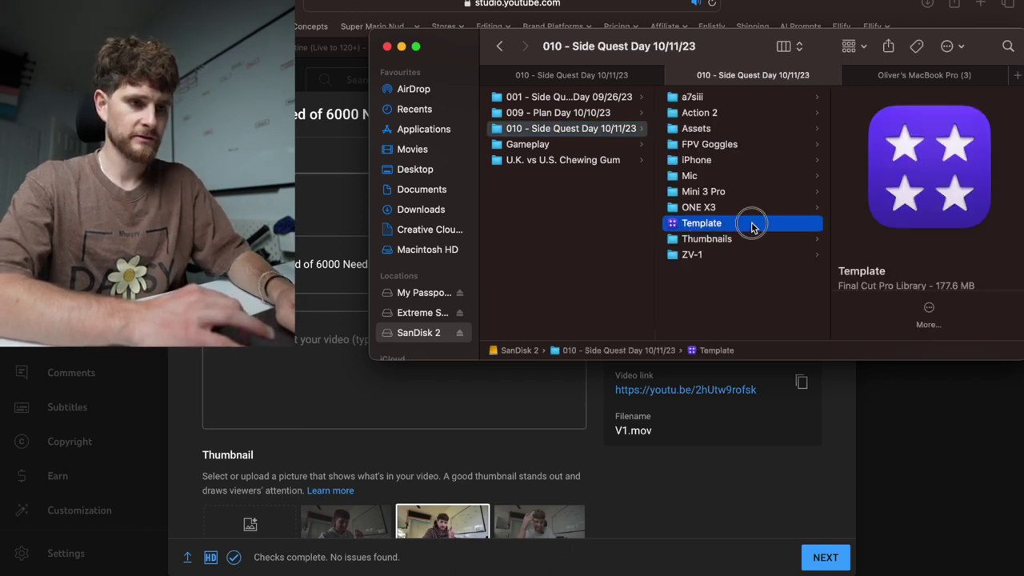
double_click(751, 224)
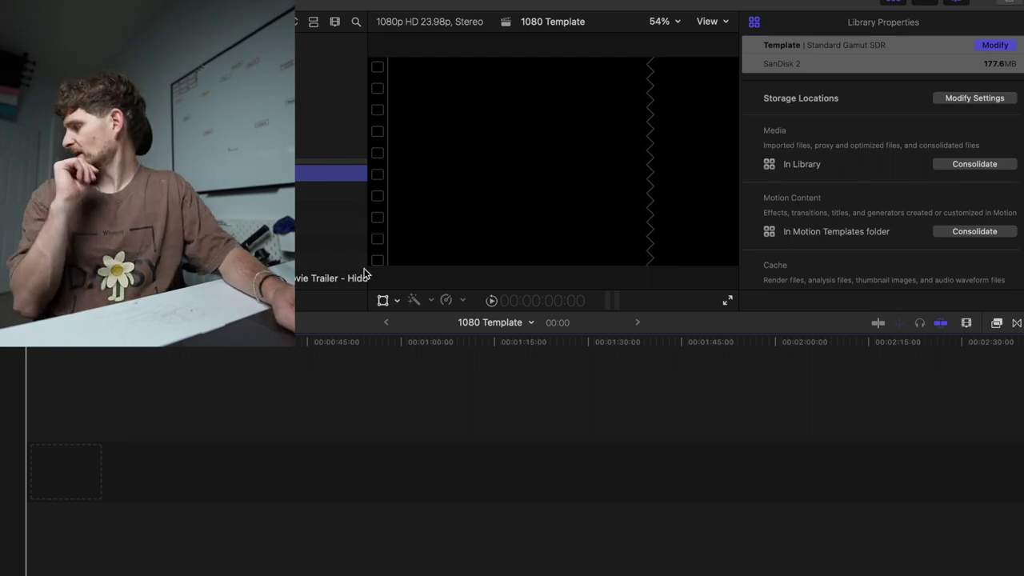
click(281, 227)
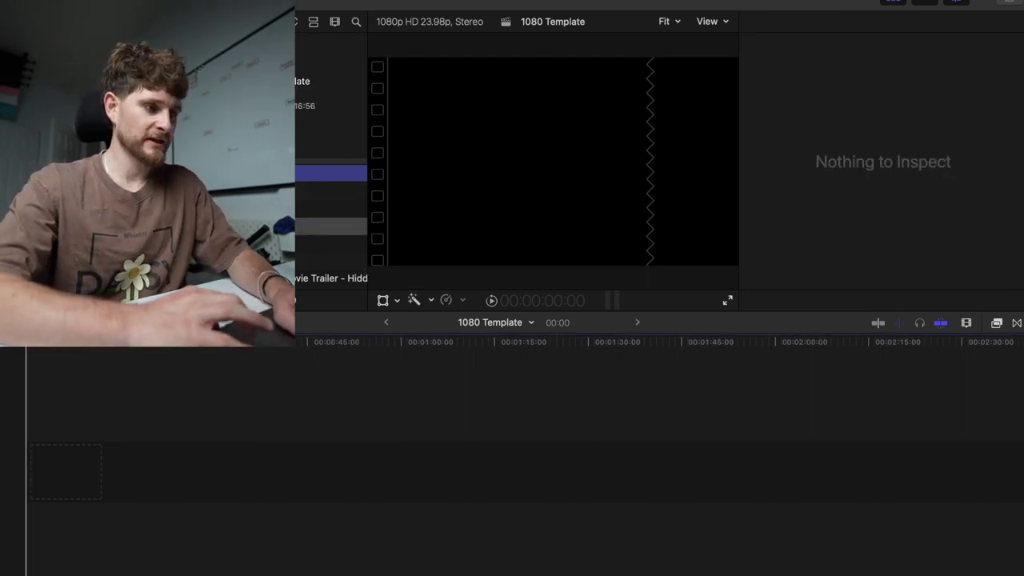
click(344, 227)
- Switch to Finder and add clips 20231011_C6010 through 20231011_C6015 from the a7siii folder to the empty project timeline
key(super+Tab)
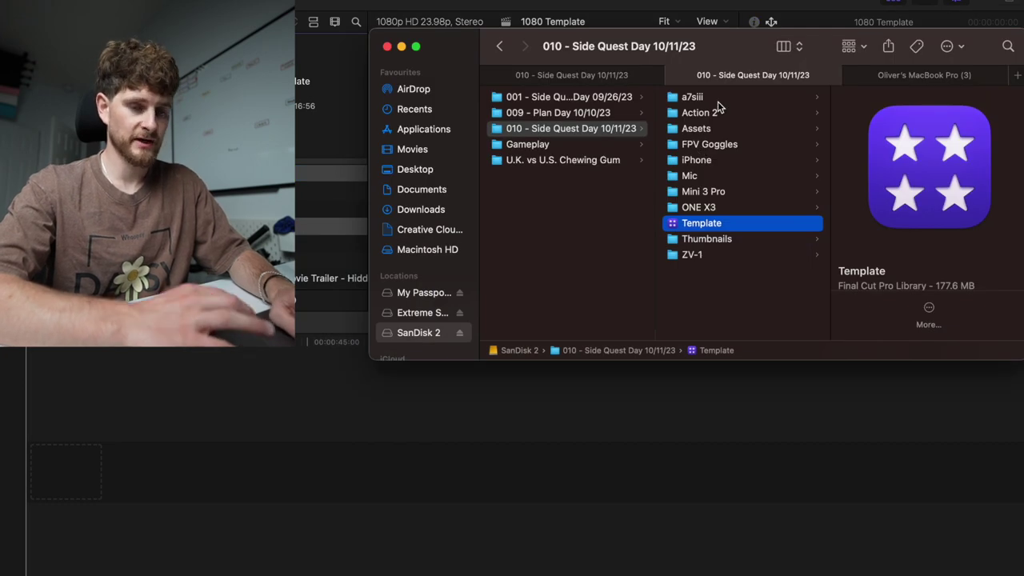
click(719, 101)
click(875, 97)
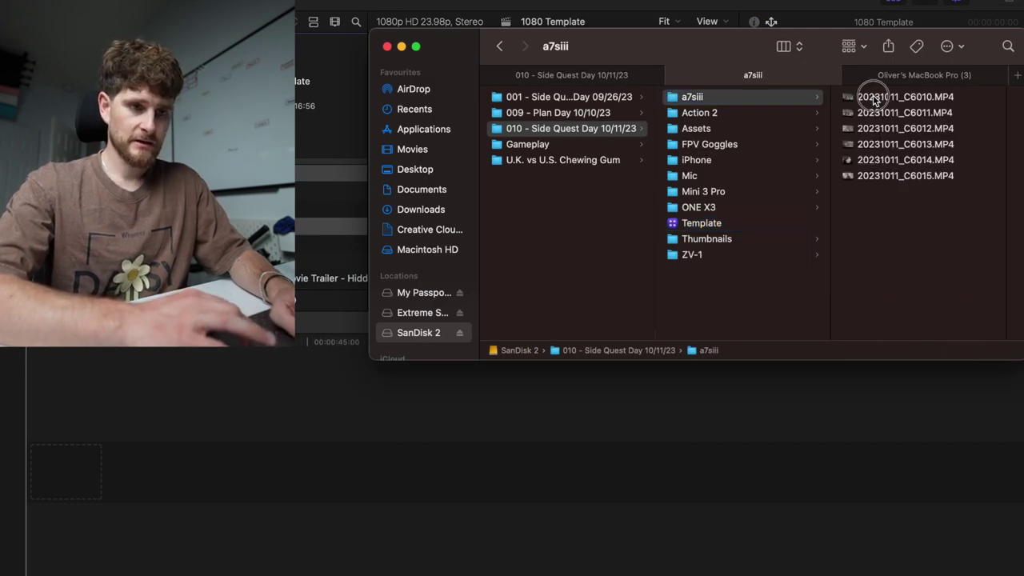
shift+click(755, 175)
drag(755, 175, 75, 466)
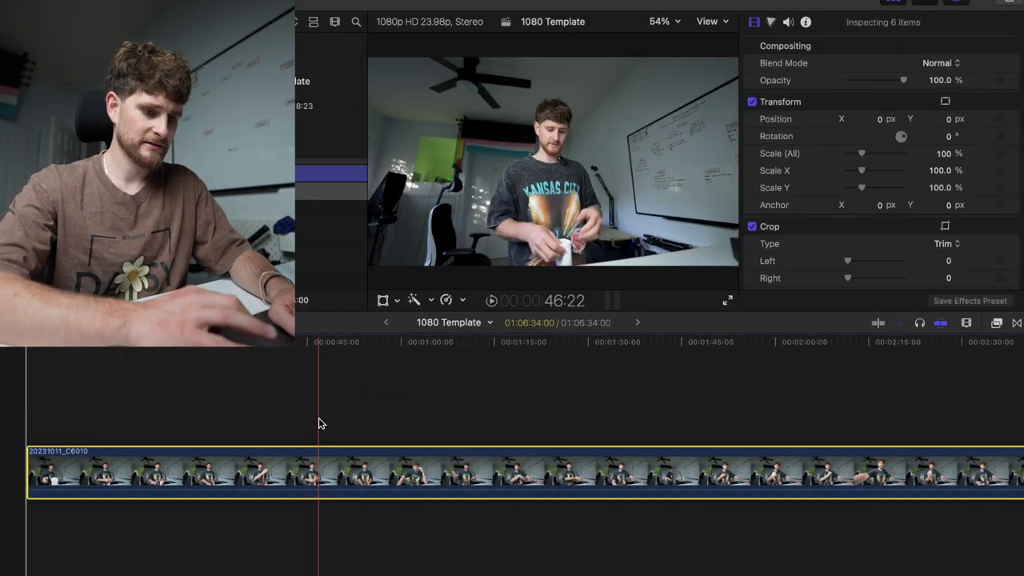
- Look through clip 20231011_C6012 in the timeline for the blue mat shots
key(shift+z)
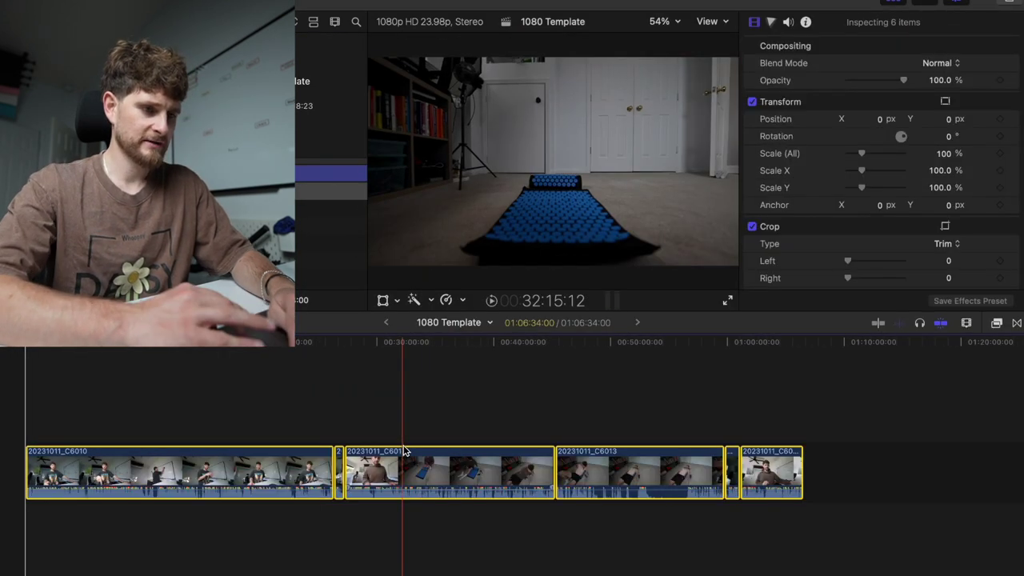
click(404, 446)
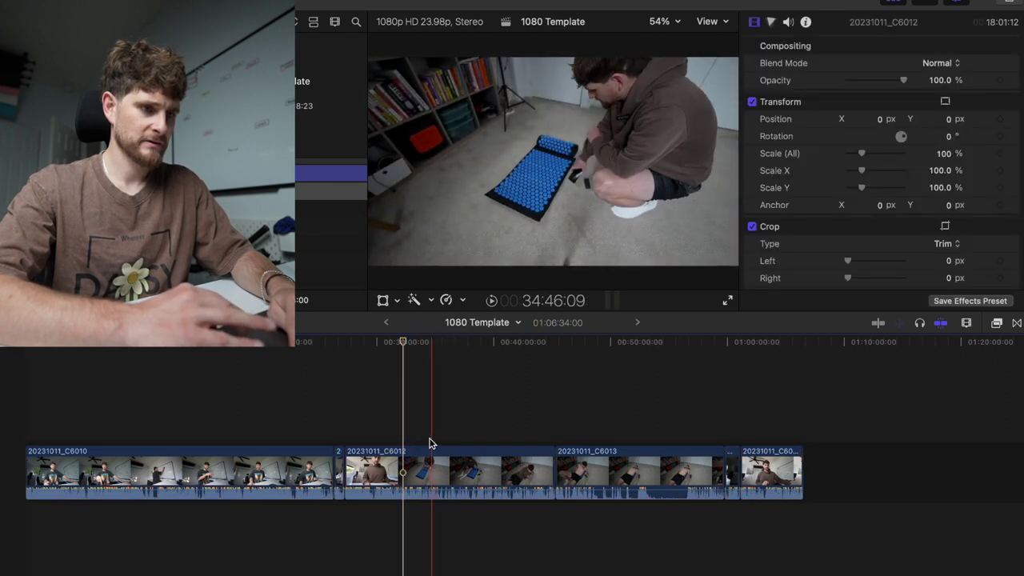
click(428, 442)
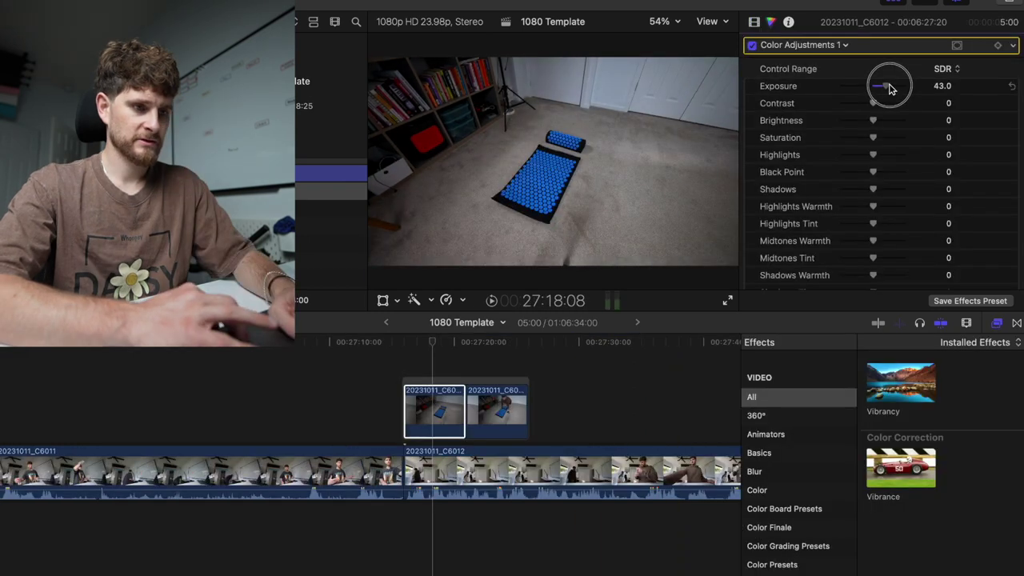
- Add a Color Wheels correction to the first connected 20231011_C6012 clip above the main storyline
click(836, 45)
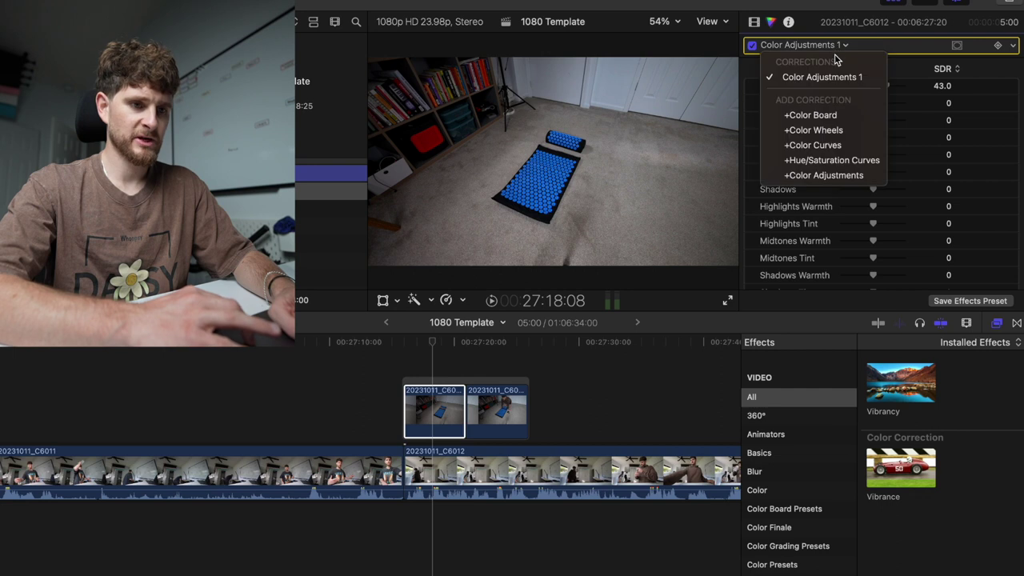
click(812, 130)
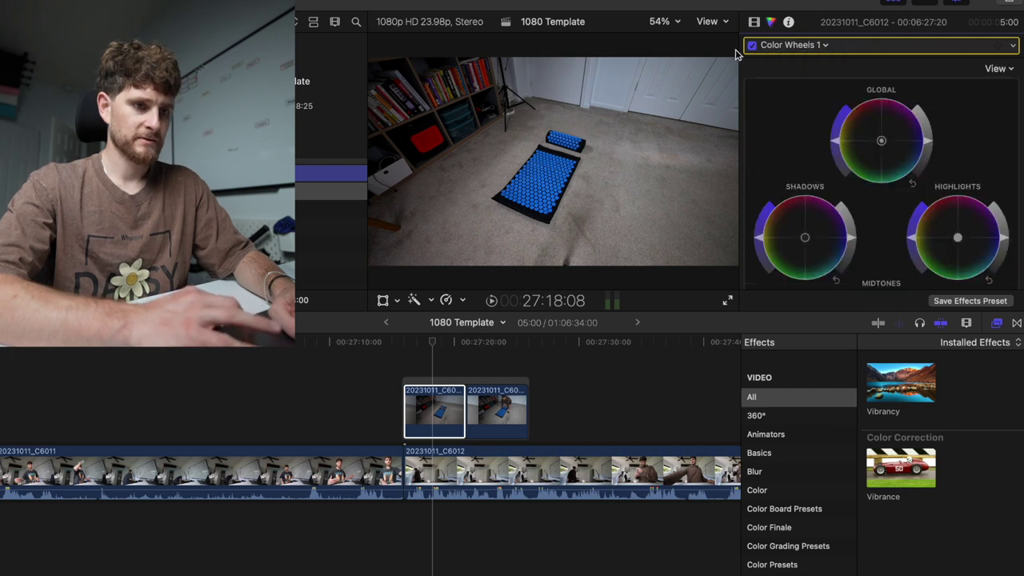
- Add a color mask to the Color Wheels correction, sampling the blue of the mat's spikes
click(655, 22)
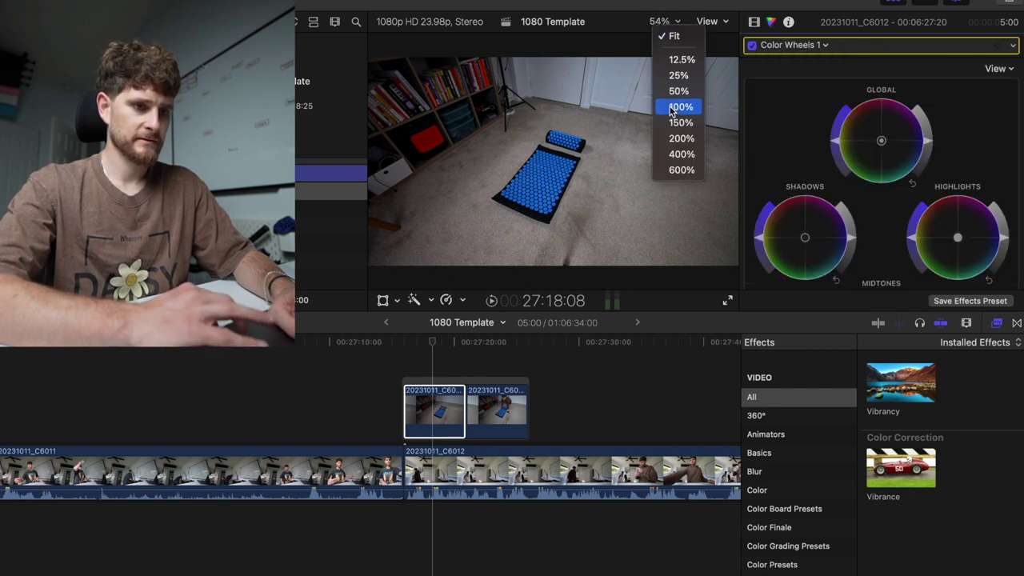
key(Escape)
key(super+equal)
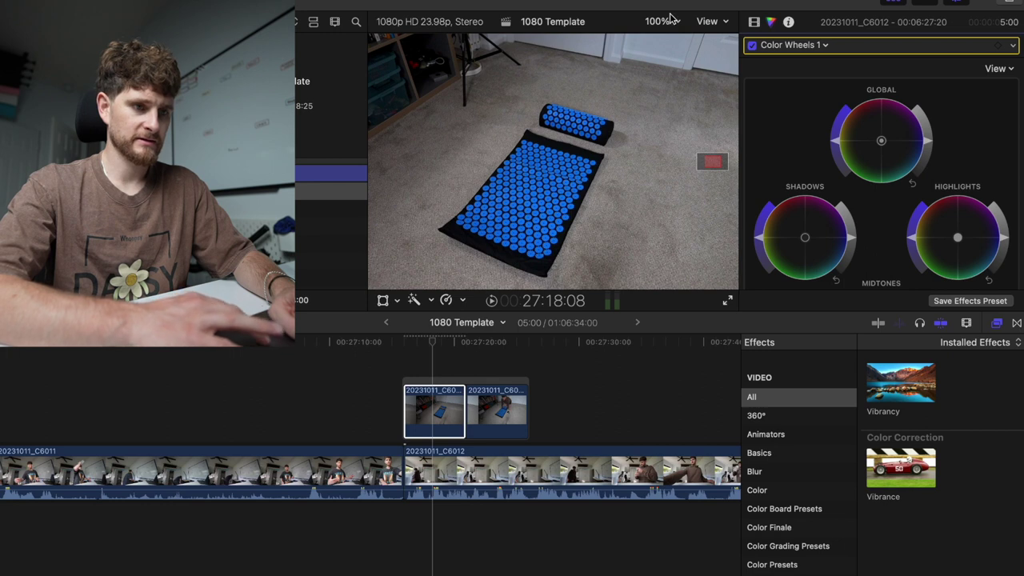
click(658, 22)
click(674, 139)
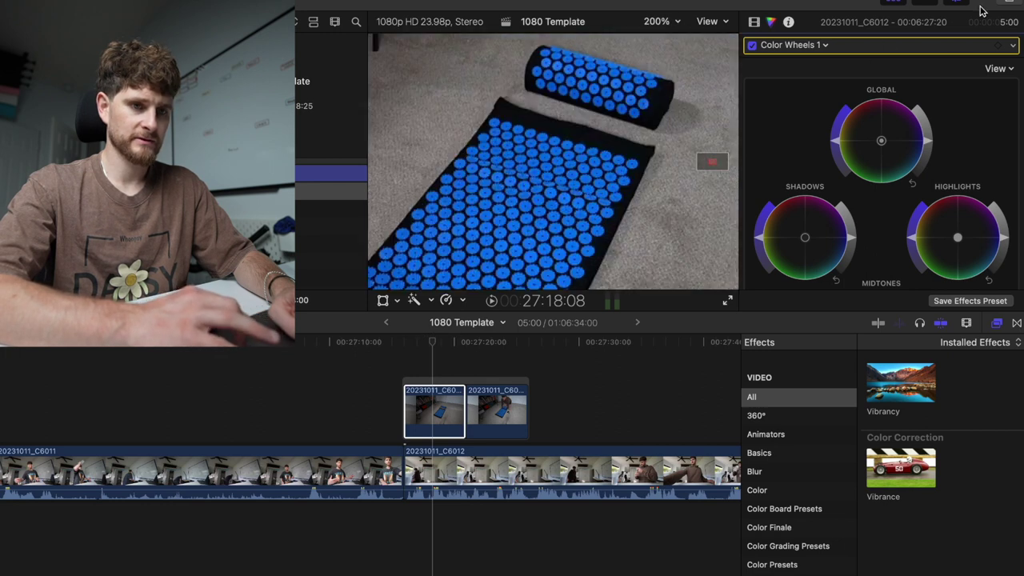
click(953, 47)
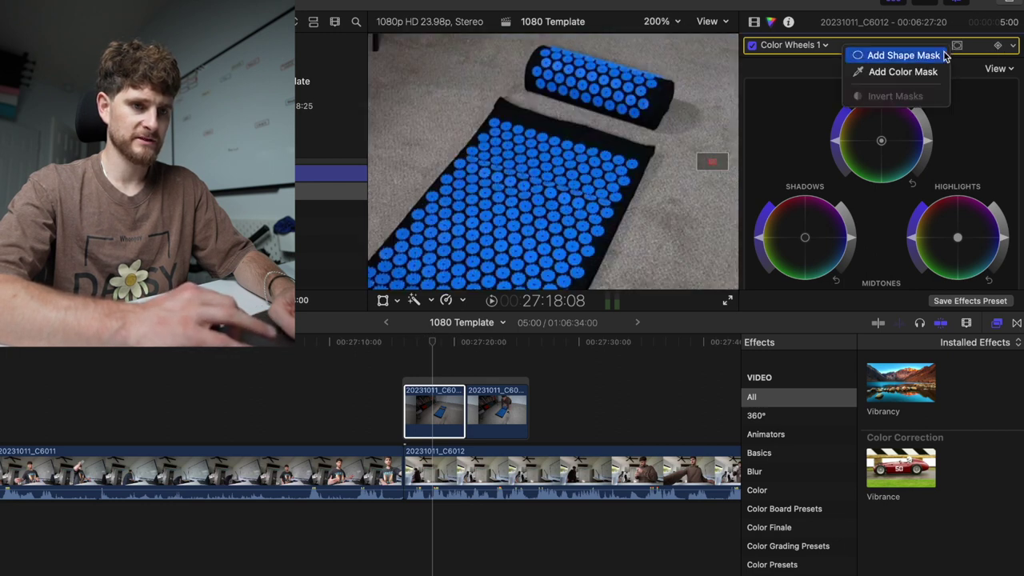
click(907, 74)
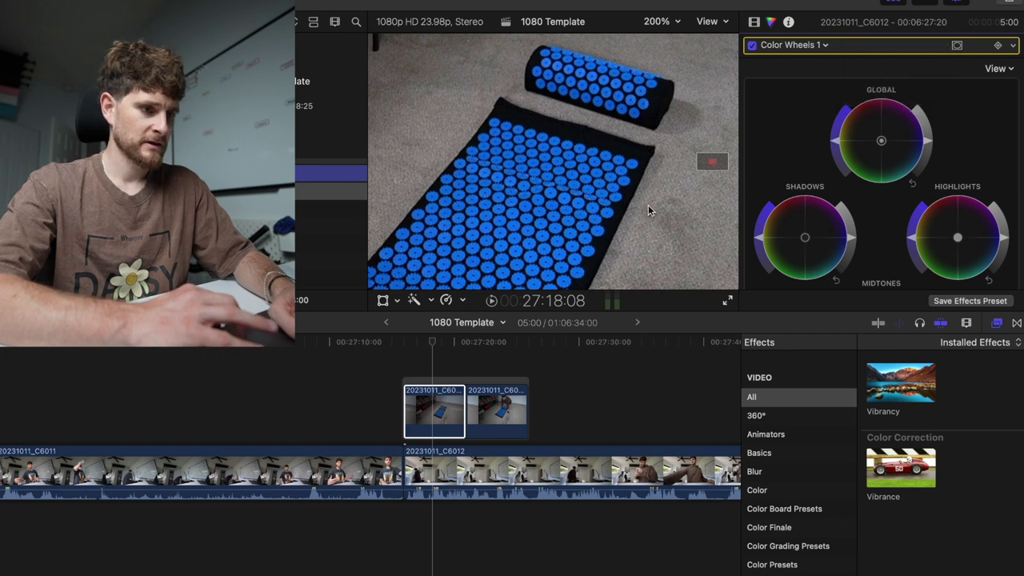
click(543, 196)
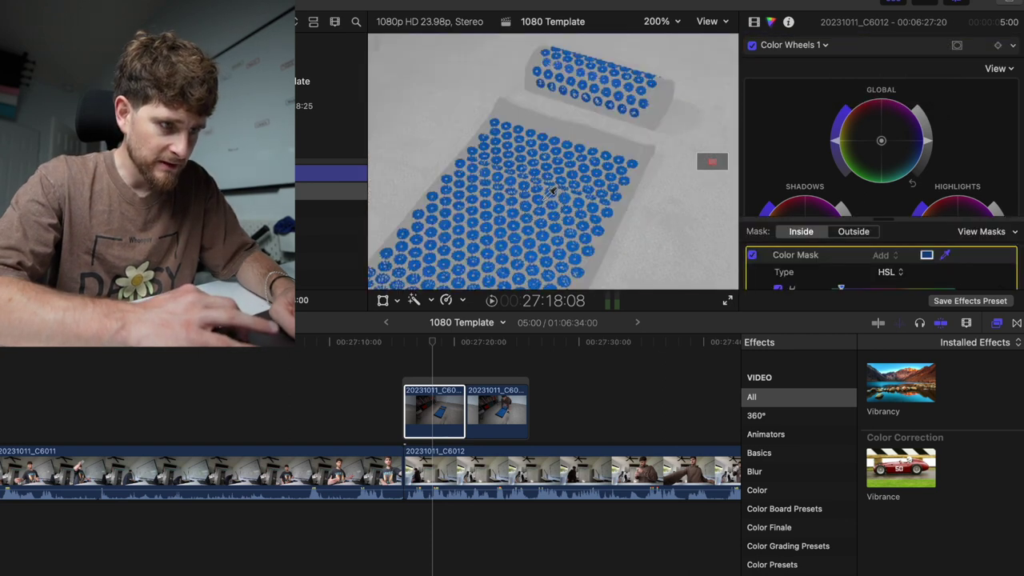
scroll(776, 185, down, 3)
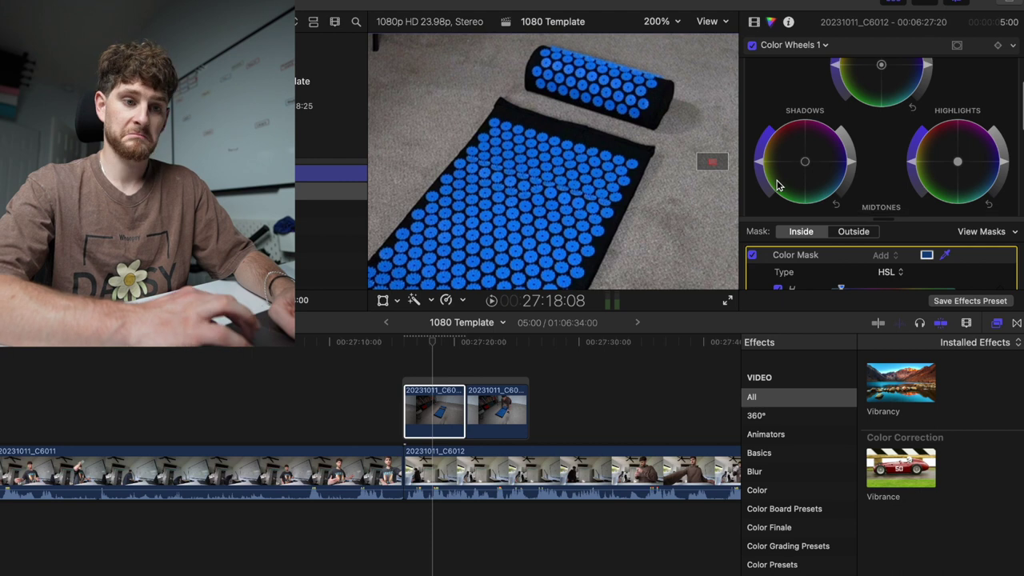
click(669, 27)
click(668, 33)
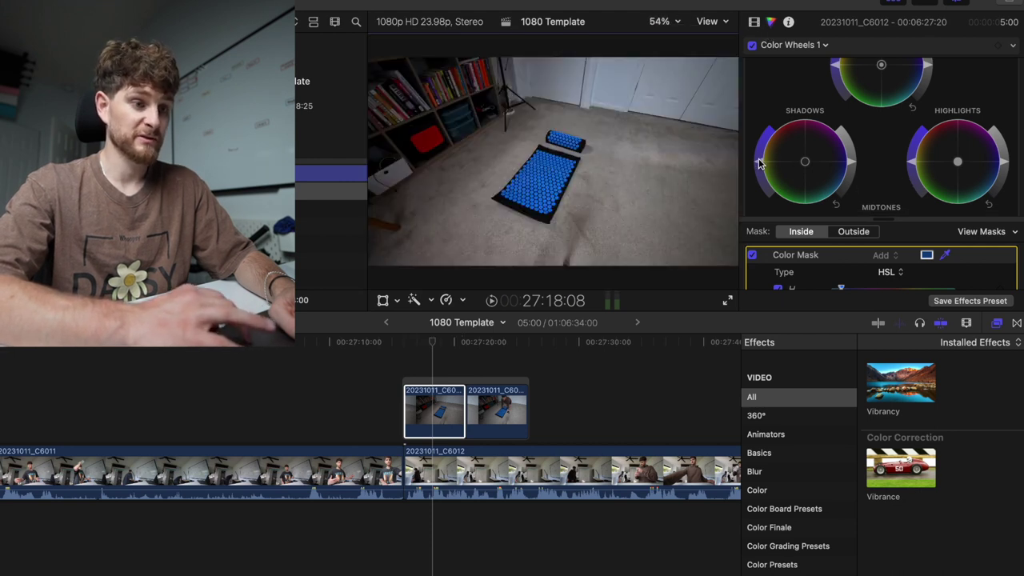
- Check the image of the first connected mat clip and of the second connected clip beside it
click(439, 416)
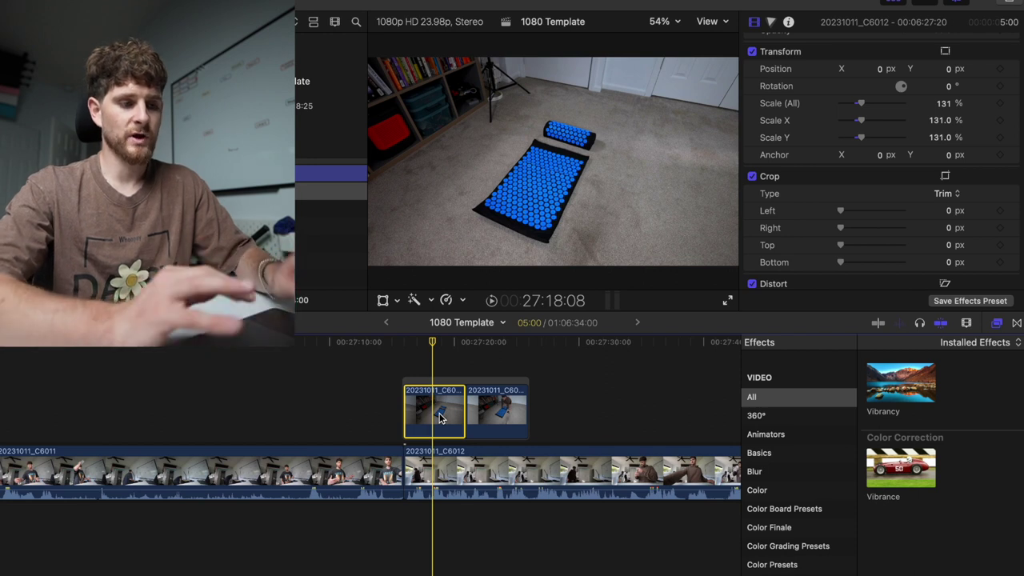
click(492, 391)
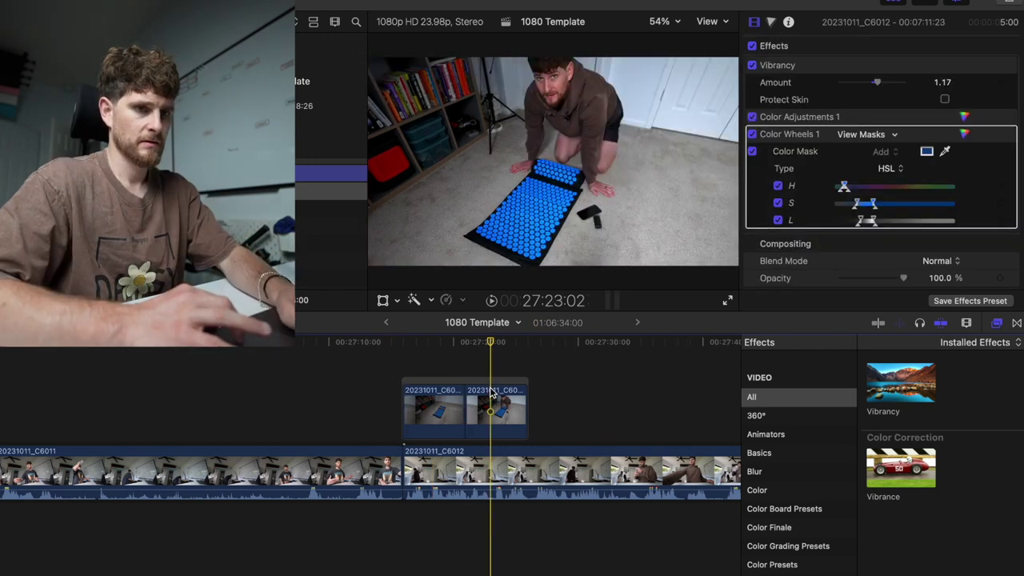
- Try to launch Photoshop beta, cancelling the Scratch Disk Preferences dialog
key(super+space)
text(beta)
key(Return)
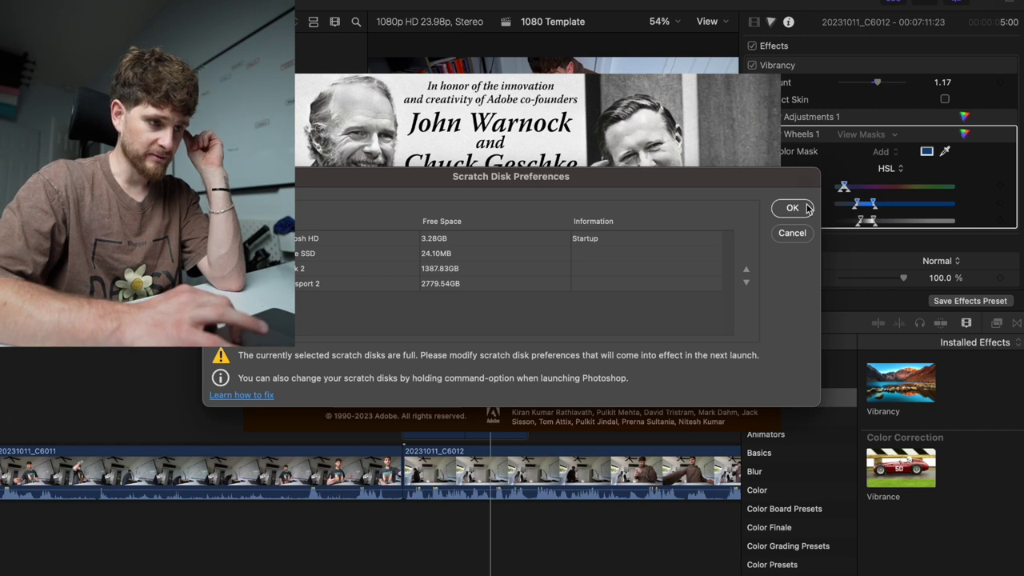
click(783, 237)
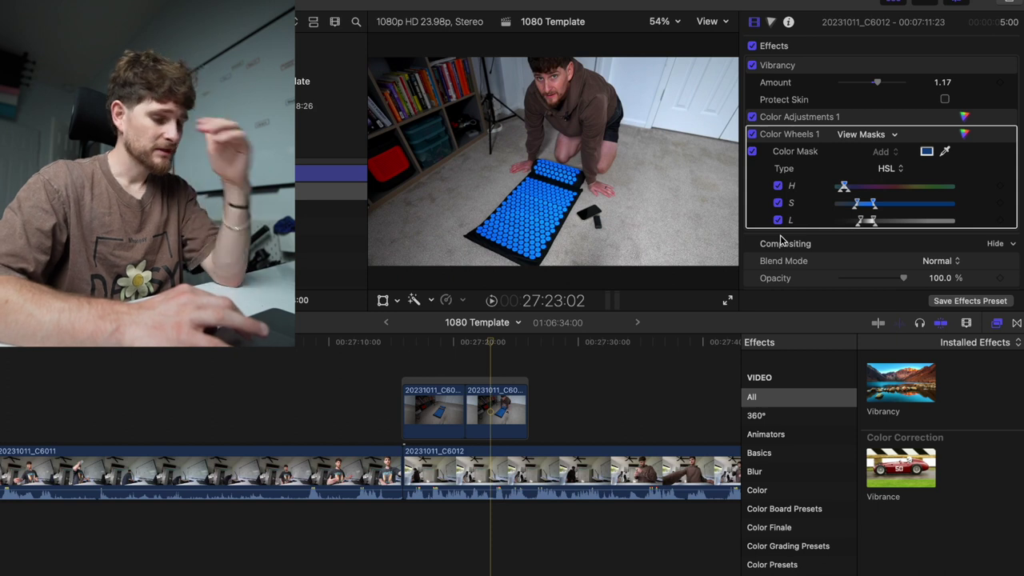
- Try launching Photoshop beta again, accepting the scratch disk preferences as they are
key(super+space)
text(beta)
key(Return)
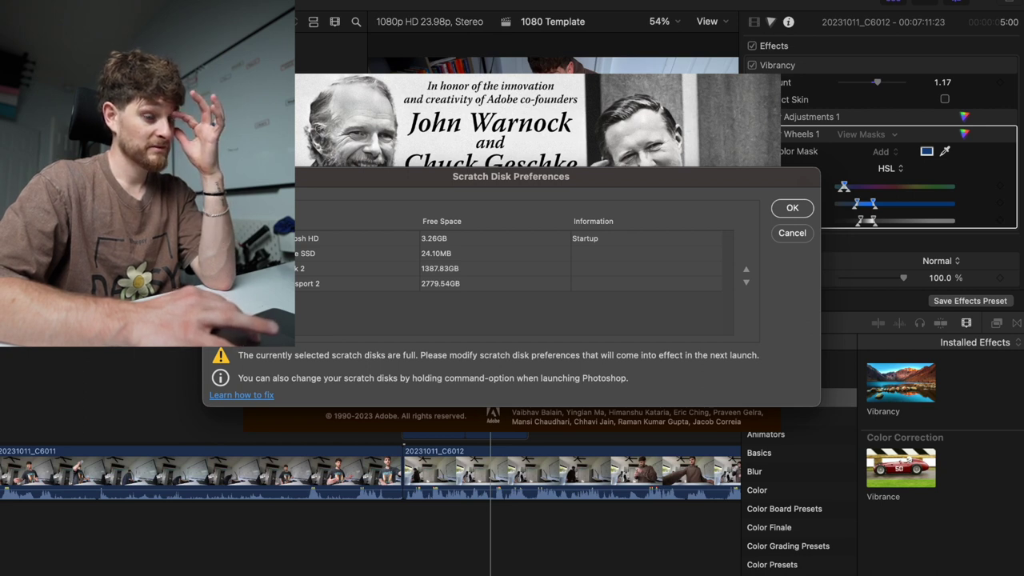
click(793, 208)
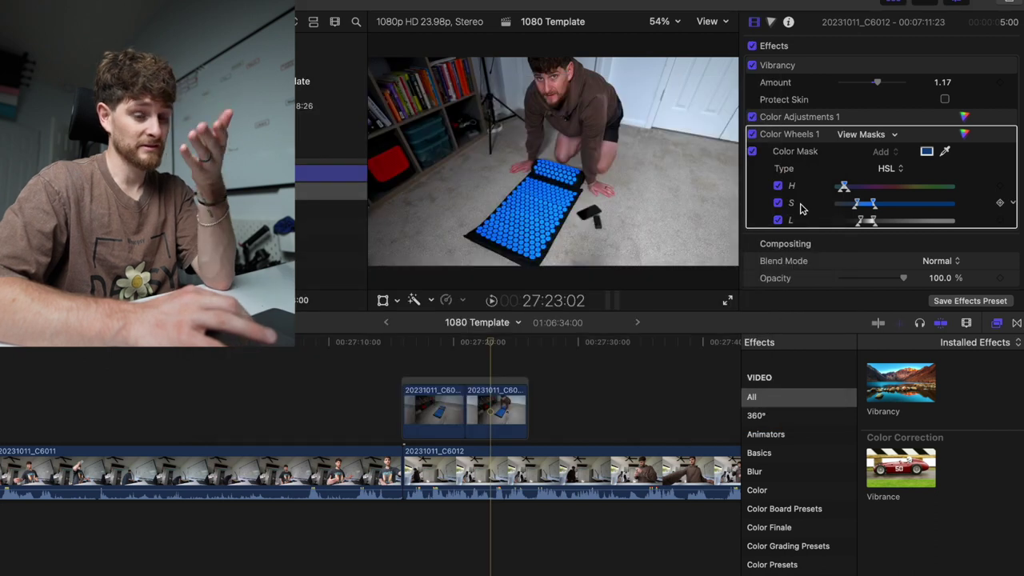
- Open Disk Utility to check the storage space on Macintosh HD
key(super+space)
text(di)
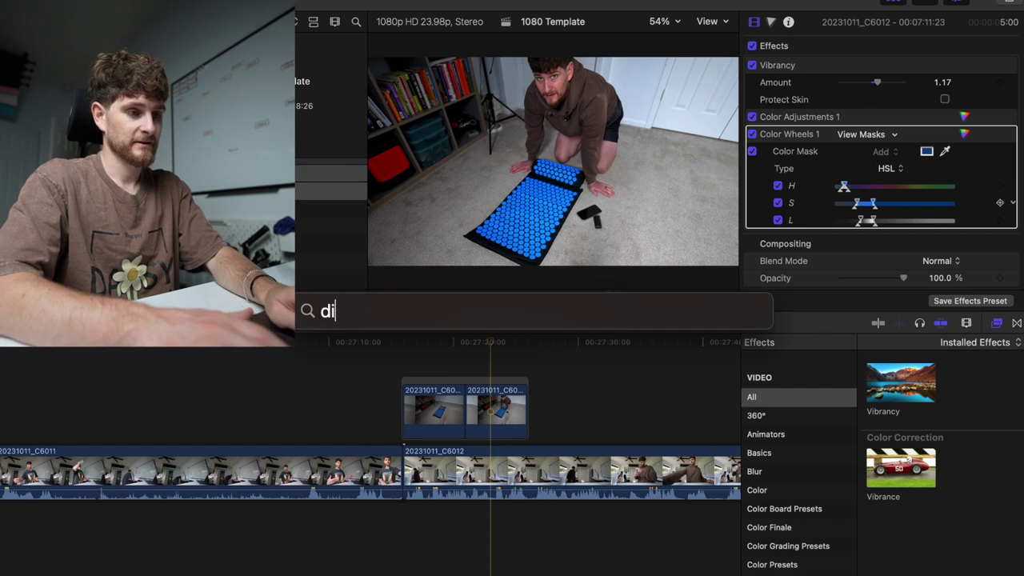
key(Return)
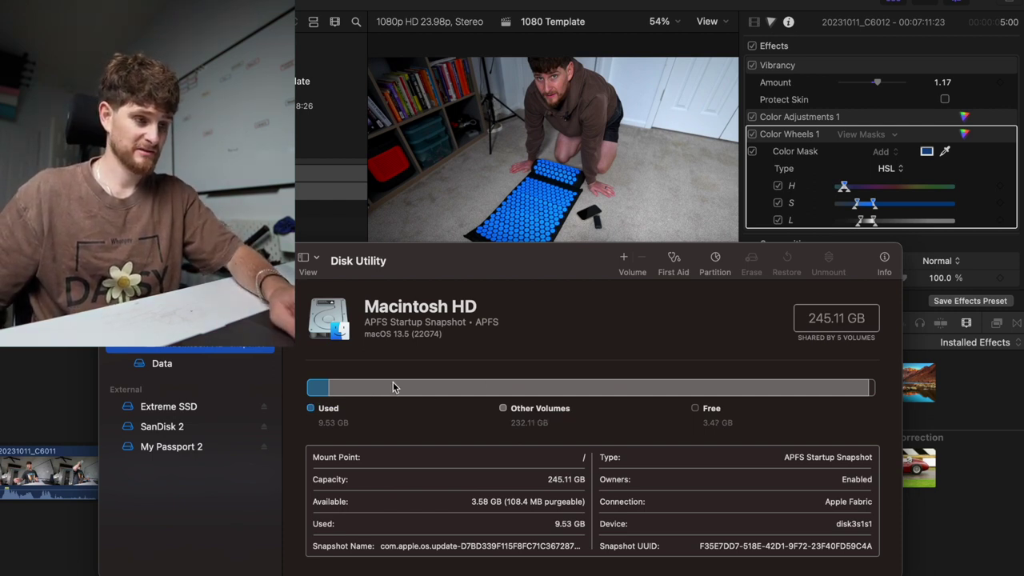
key(super+Tab)
key(super+Tab)
key(super+Tab)
key(super+Tab)
key(super+Tab)
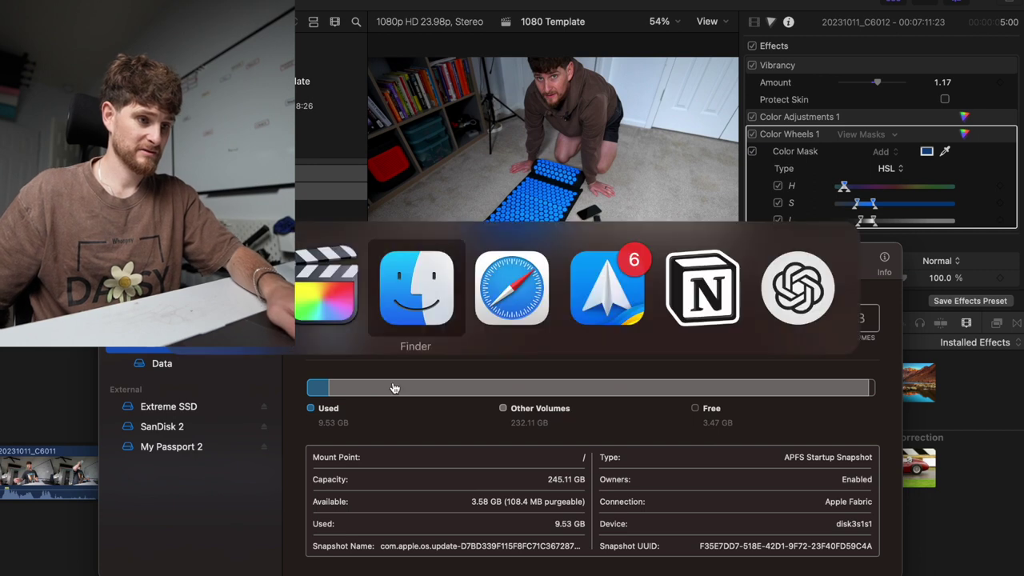
key(super+Tab)
key(Escape)
- Launch Photoshop beta to reach its home screen
key(super+space)
text(be)
key(Return)
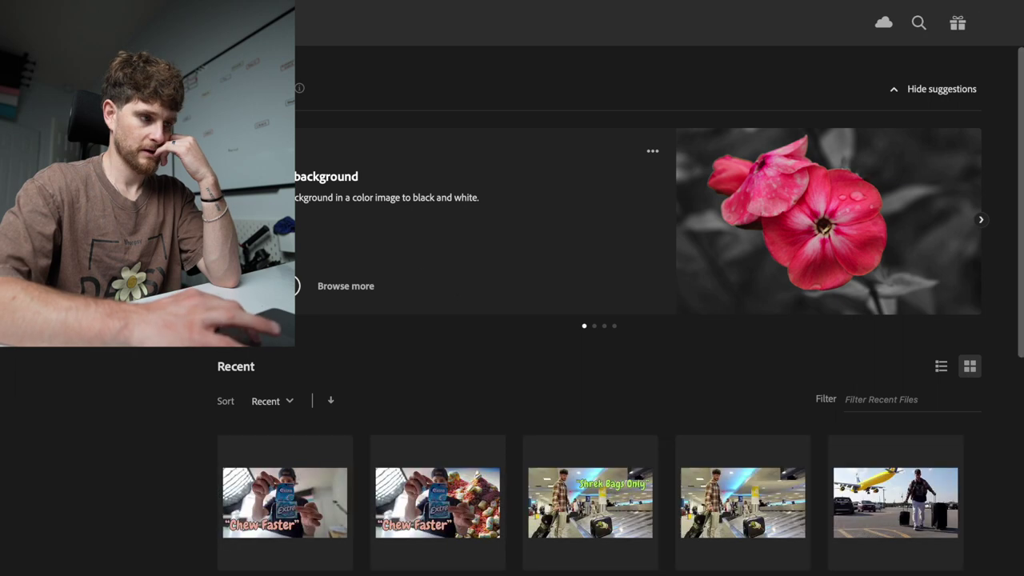
- Create a 1280 x 720 pixel RGB document at 300 pixels/inch with a white background and dismiss the update notice
key(super+n)
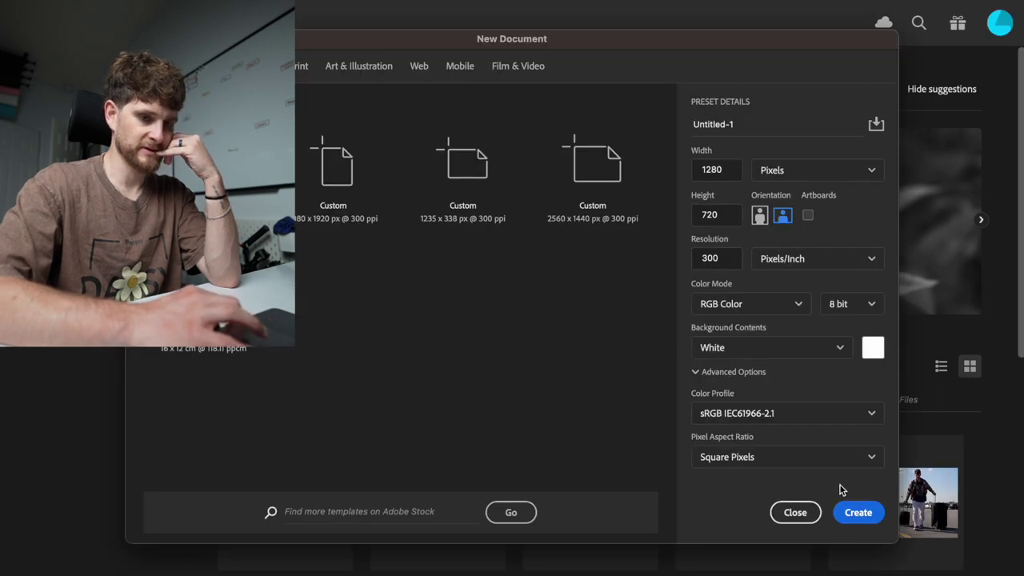
click(857, 512)
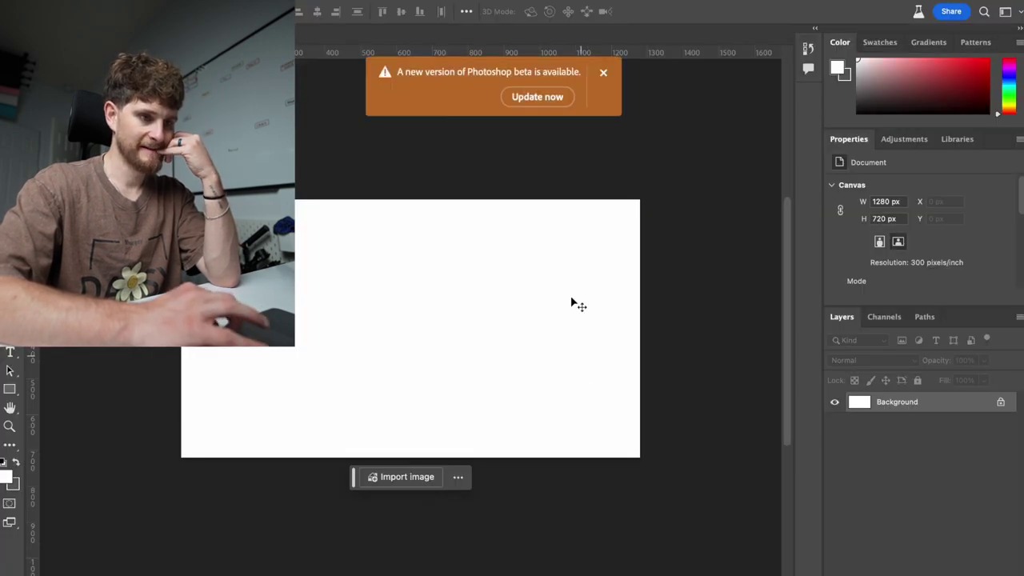
click(605, 73)
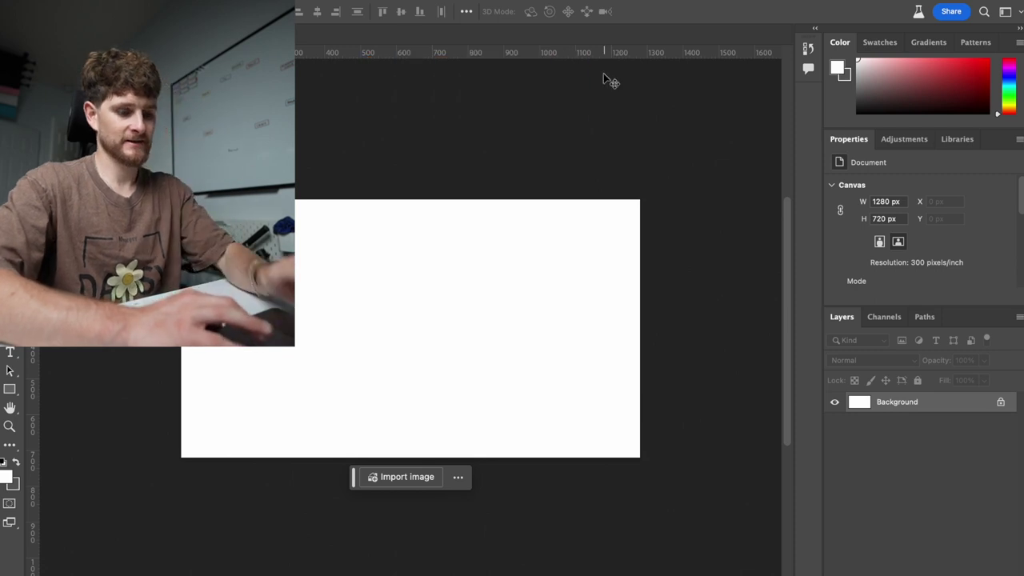
- Switch to Finder and open the Thumbnails folder inside "009 - Plan Day 10/10/23" on SanDisk 2
key(super+Tab)
key(super+Tab)
key(super+Tab)
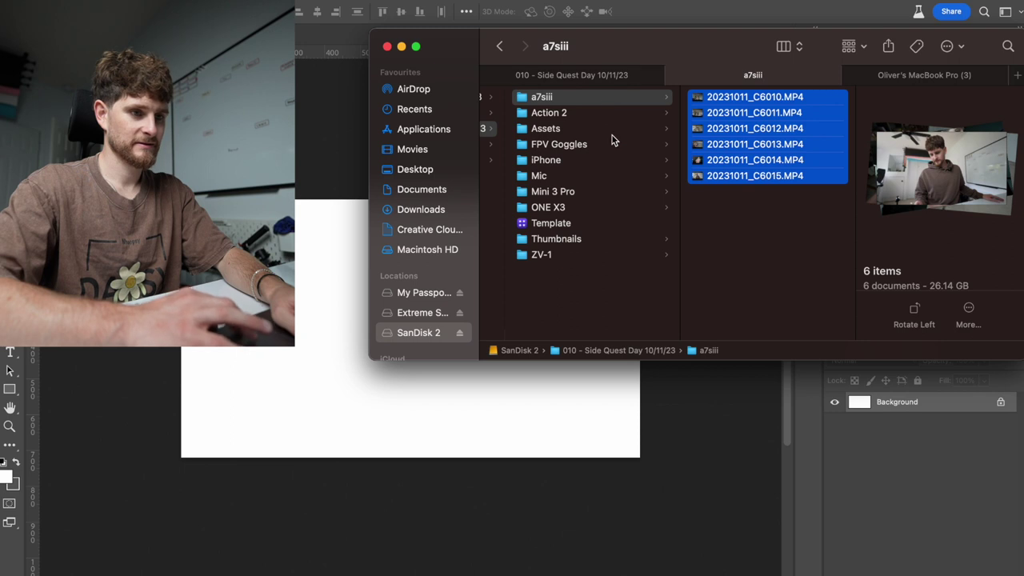
click(610, 131)
click(606, 114)
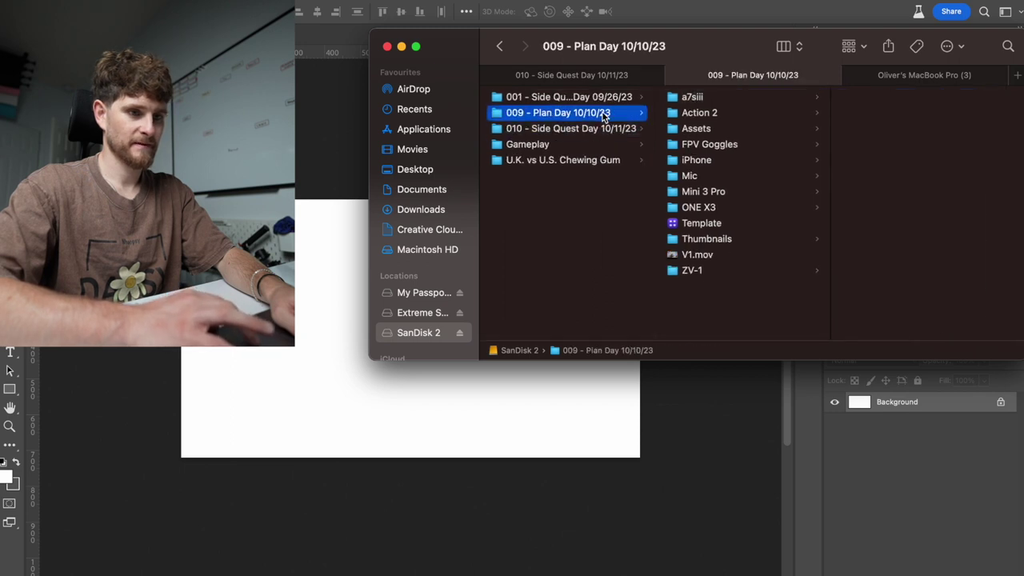
click(714, 253)
click(714, 238)
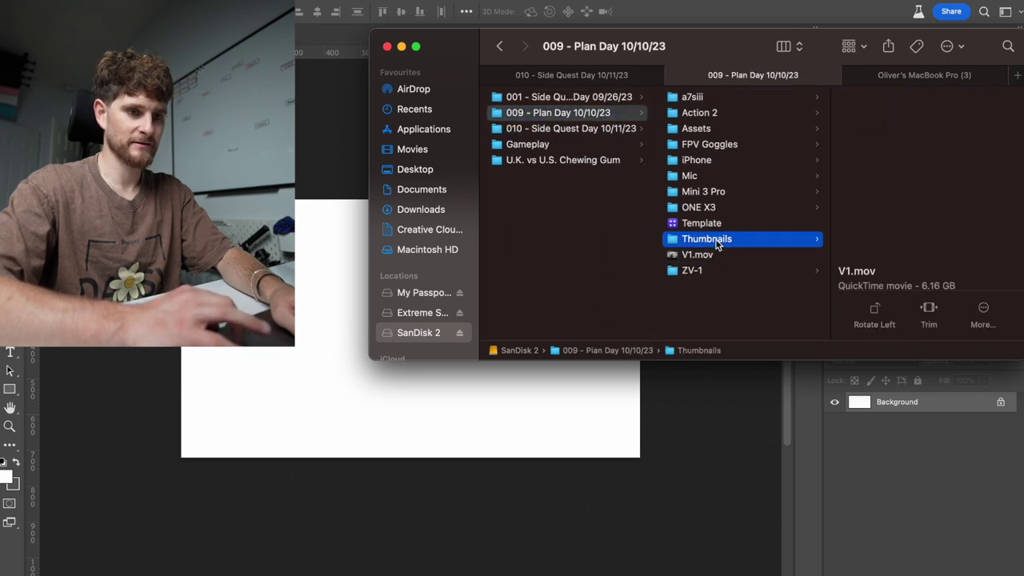
- Place 2.png from the Thumbnails folder into the blank Photoshop document so it fills the canvas
click(871, 114)
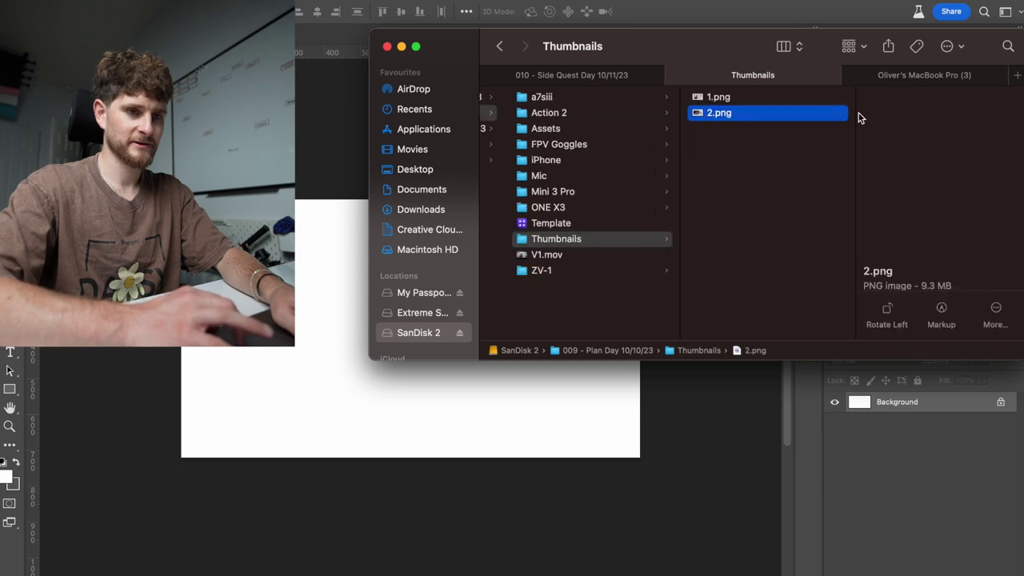
drag(780, 117, 321, 338)
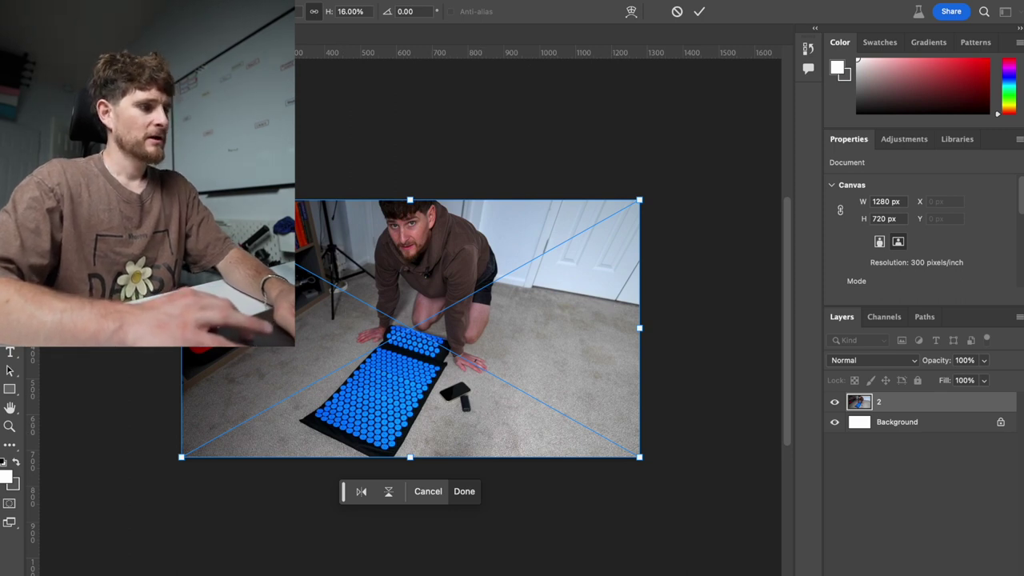
key(Return)
- Start the Clone Stamp on the phone beside the mat and rasterize the placed photo's smart object
key(s)
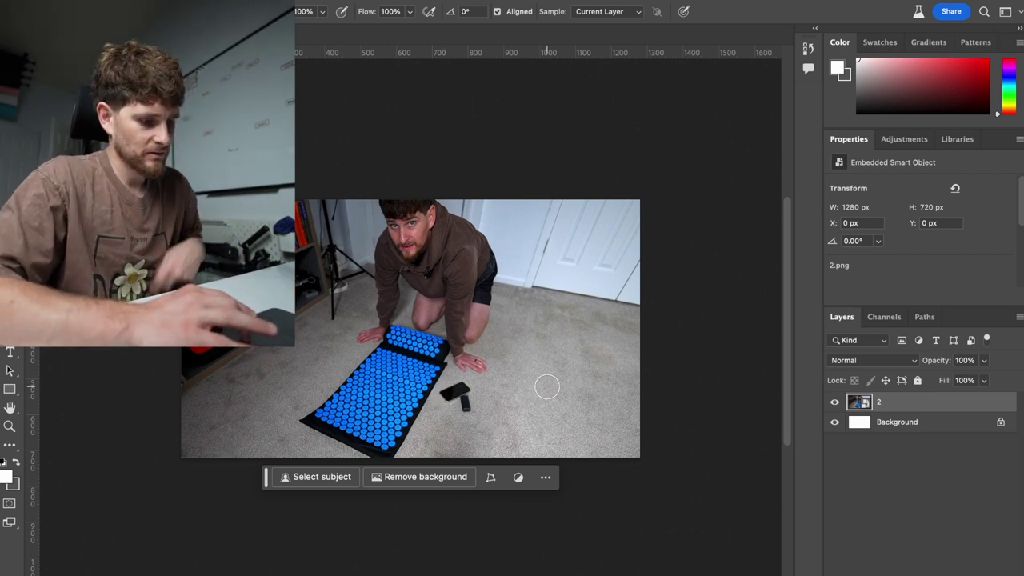
alt+click(451, 392)
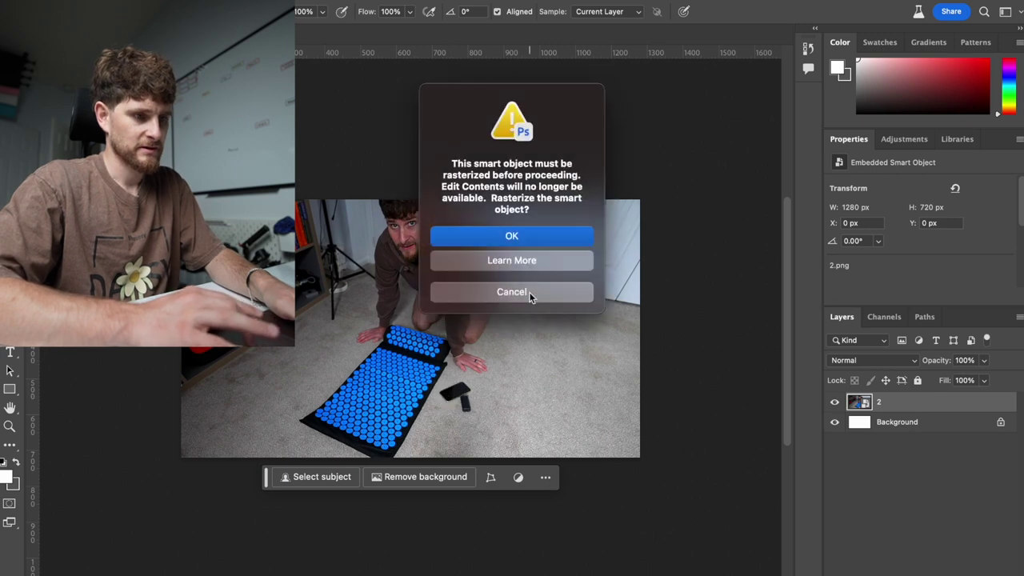
click(529, 294)
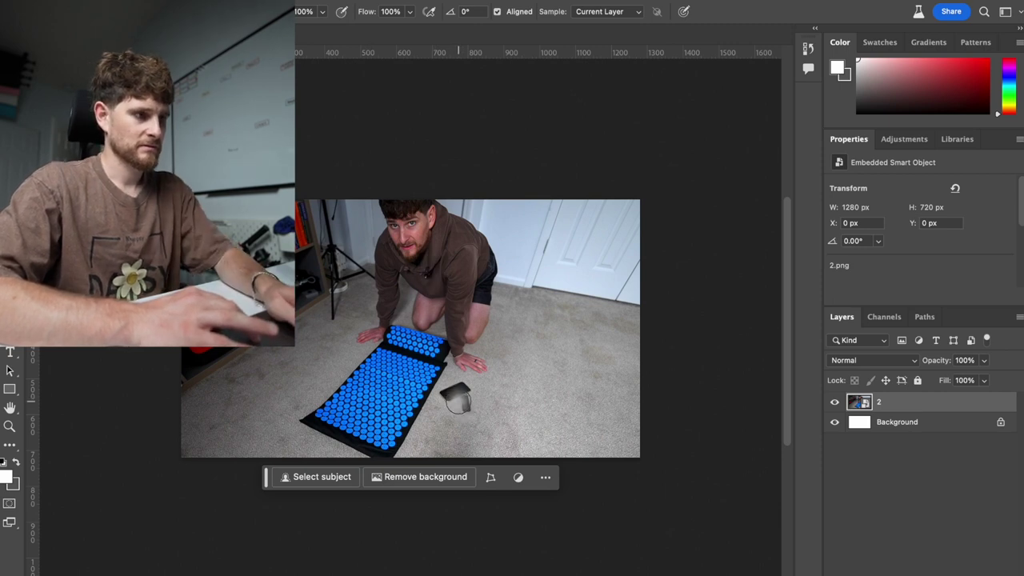
click(455, 394)
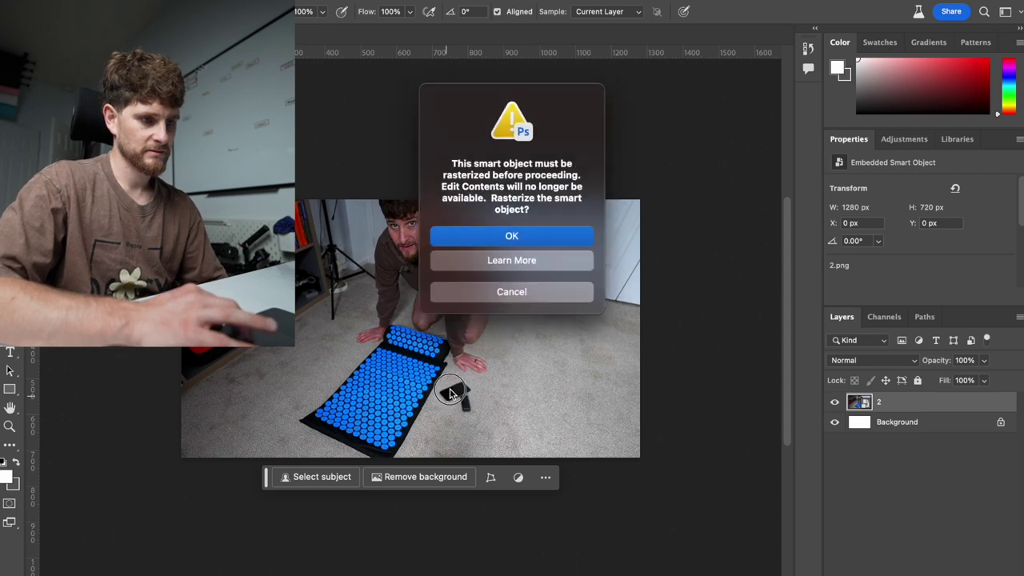
key(Return)
- Clone carpet over the phone and the small black device beside the blue mat, redoing the first stroke
mouse_move(455, 390)
mouse_down()
mouse_move(442, 404)
mouse_move(463, 386)
mouse_move(462, 402)
mouse_up()
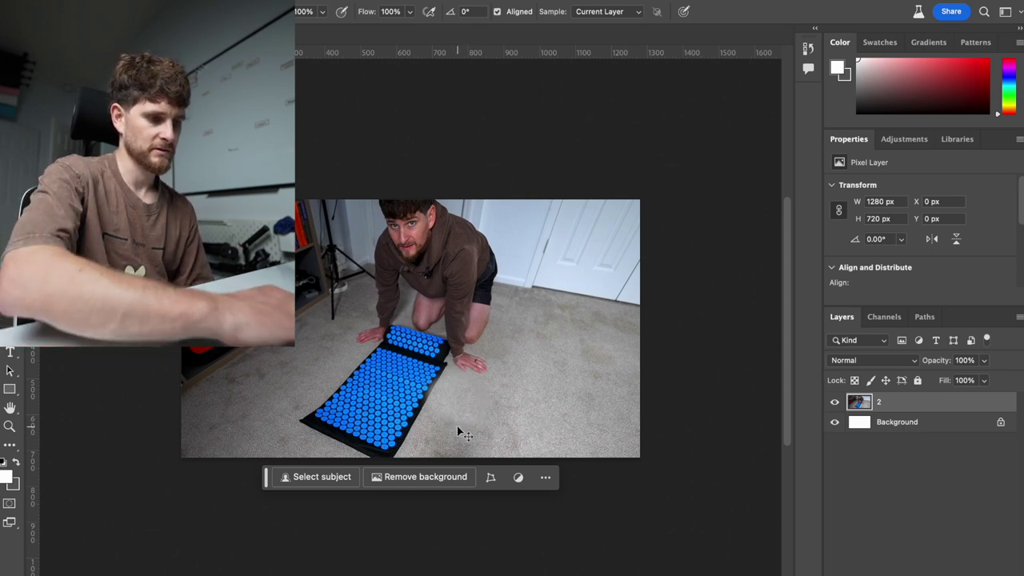
key(ctrl+z)
drag(452, 395, 448, 390)
mouse_move(449, 400)
mouse_down()
mouse_move(467, 403)
mouse_move(457, 389)
mouse_move(472, 393)
mouse_move(463, 418)
mouse_up()
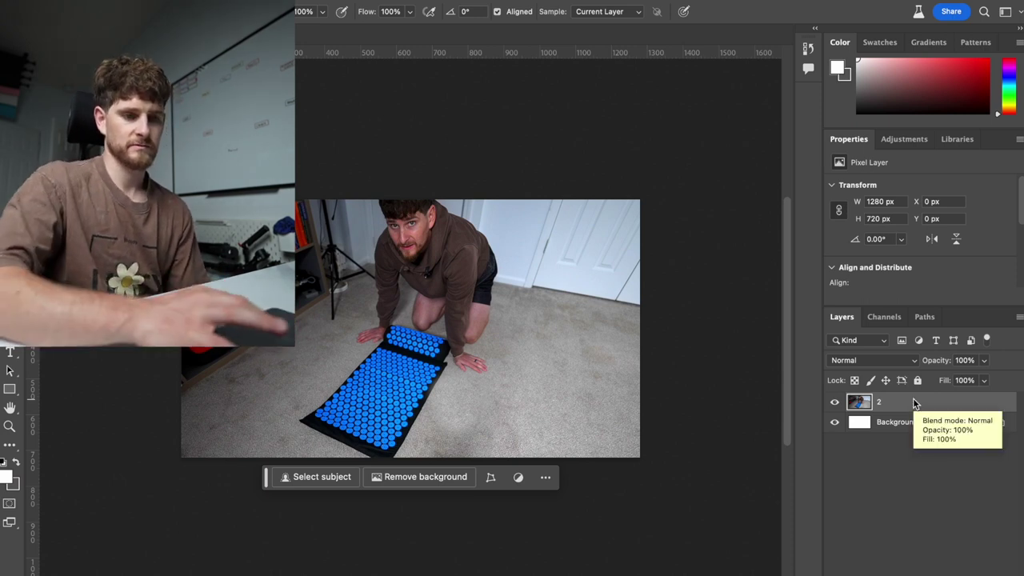
- Duplicate the retouched photo layer 2 and hide the original beneath it
key(ctrl+j)
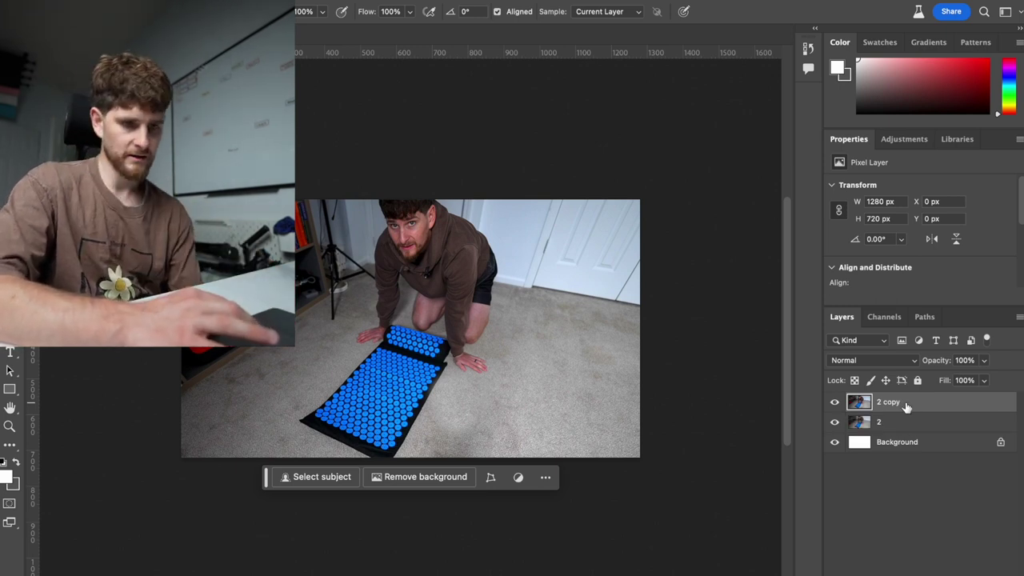
click(836, 422)
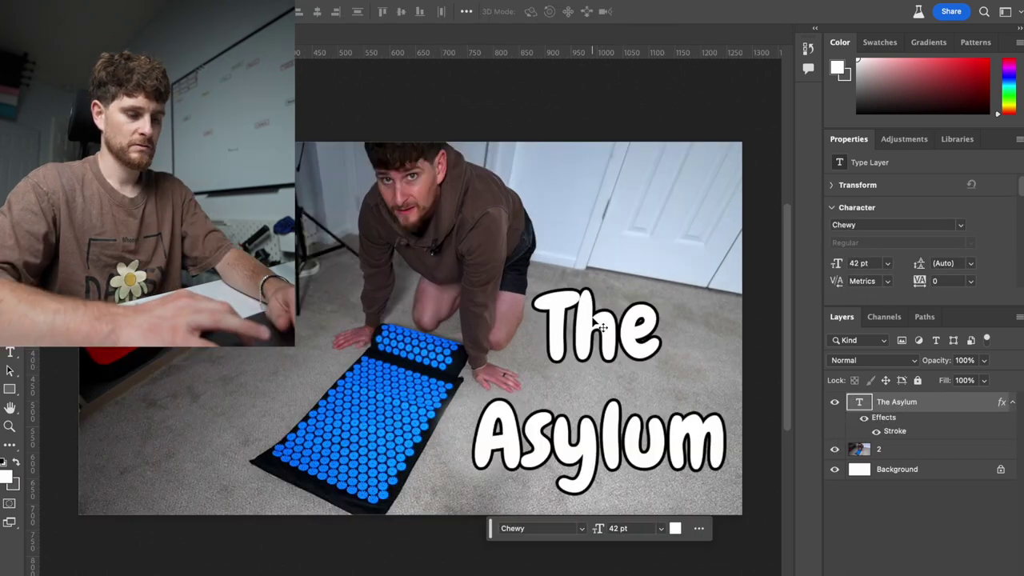
- Move the "The Asylum" text slightly so its T overlaps the man's rear leg
drag(603, 326, 588, 328)
key(ctrl+plus)
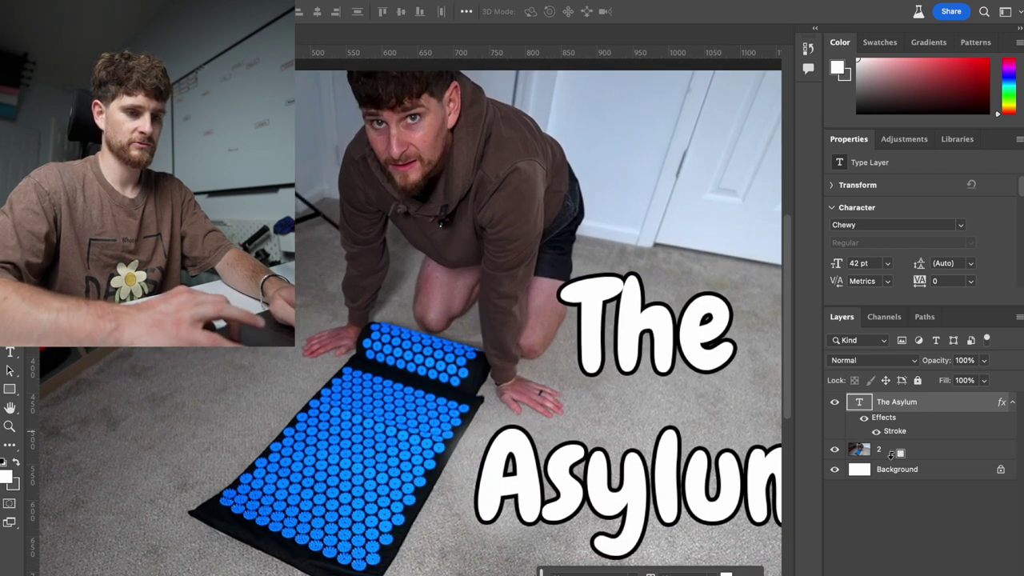
mouse_move(897, 454)
mouse_down()
mouse_move(864, 428)
mouse_move(881, 460)
mouse_up()
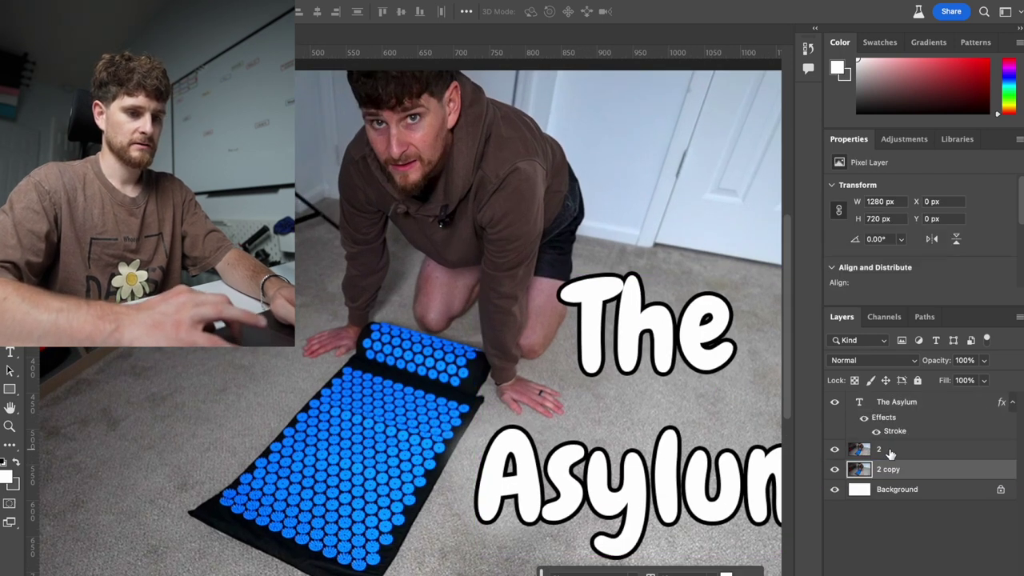
key(ctrl+z)
click(935, 405)
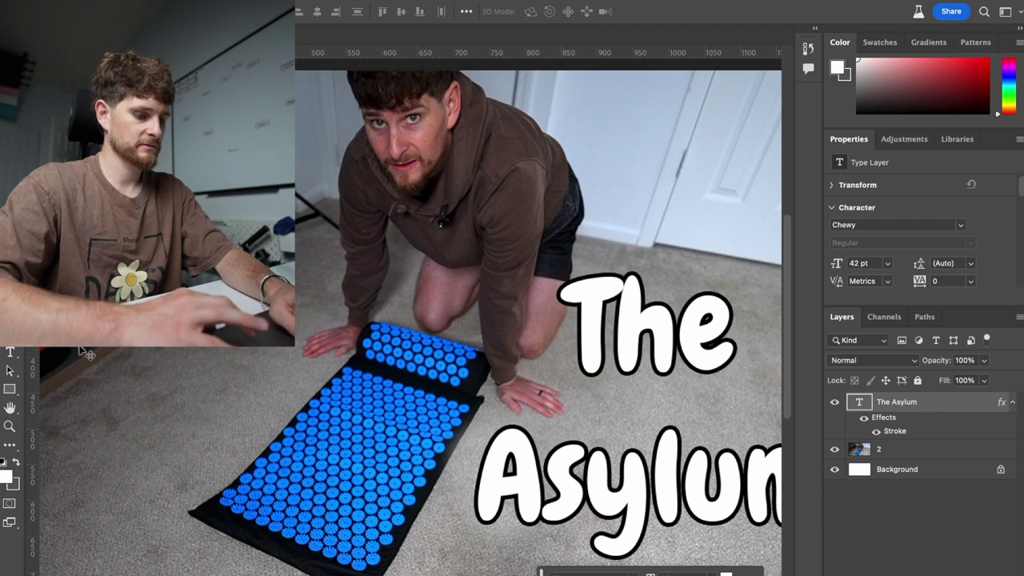
- Try brushing over the leg end of the letter T on a new layer, in white and in dark grey
key(b)
key(ctrl+shift+alt+n)
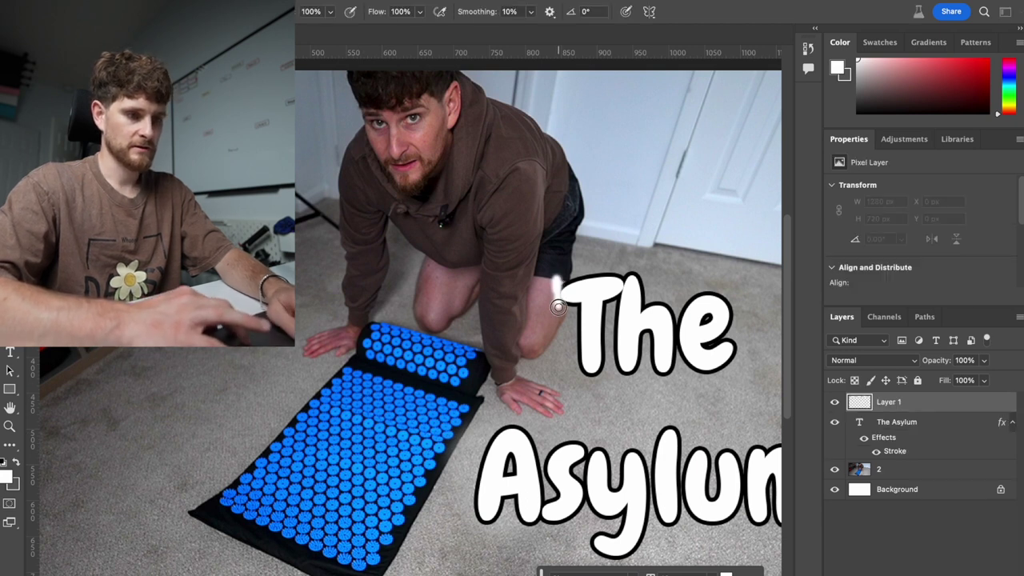
key(ctrl+z)
click(4, 463)
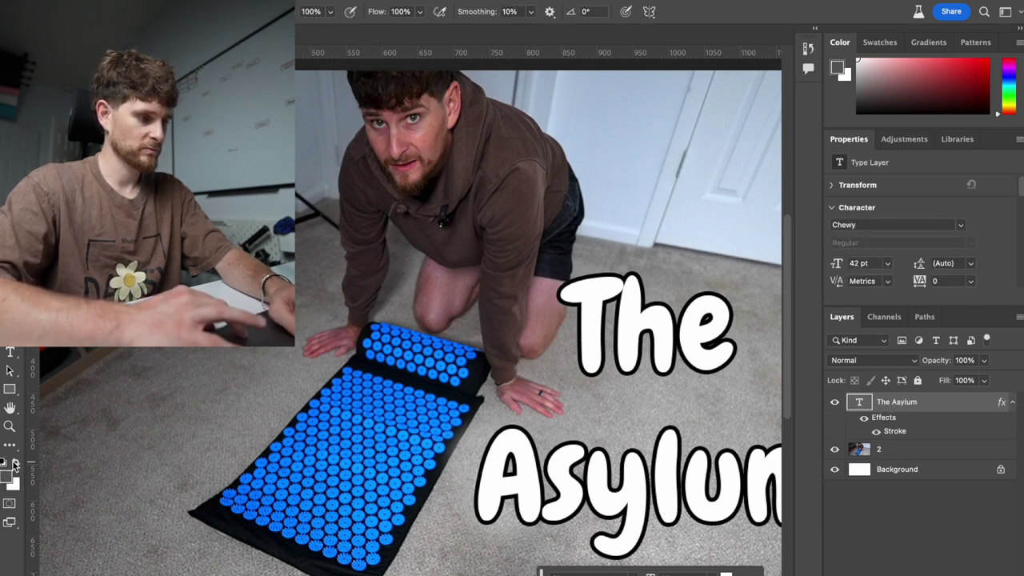
key(ctrl+shift+alt+n)
drag(563, 300, 562, 281)
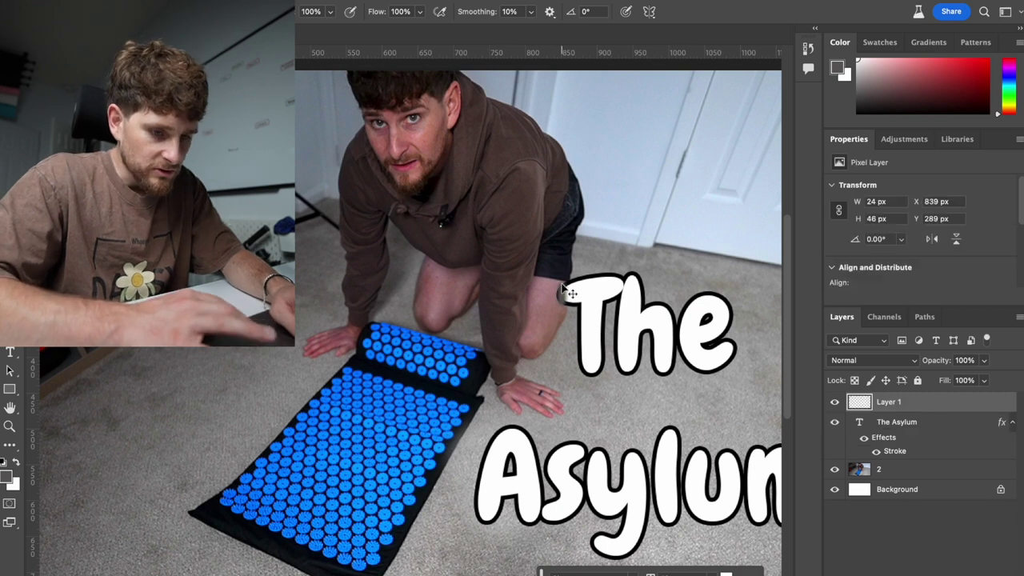
scroll(562, 282, up, 5)
scroll(562, 281, right, 2)
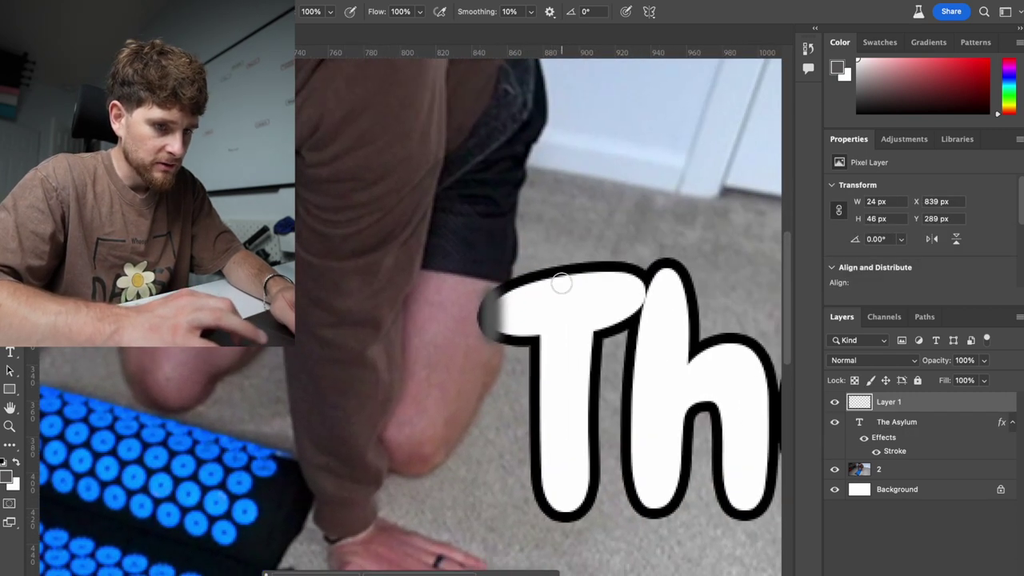
- Test a white brush stroke along the T's outline and delete the test layer
click(14, 460)
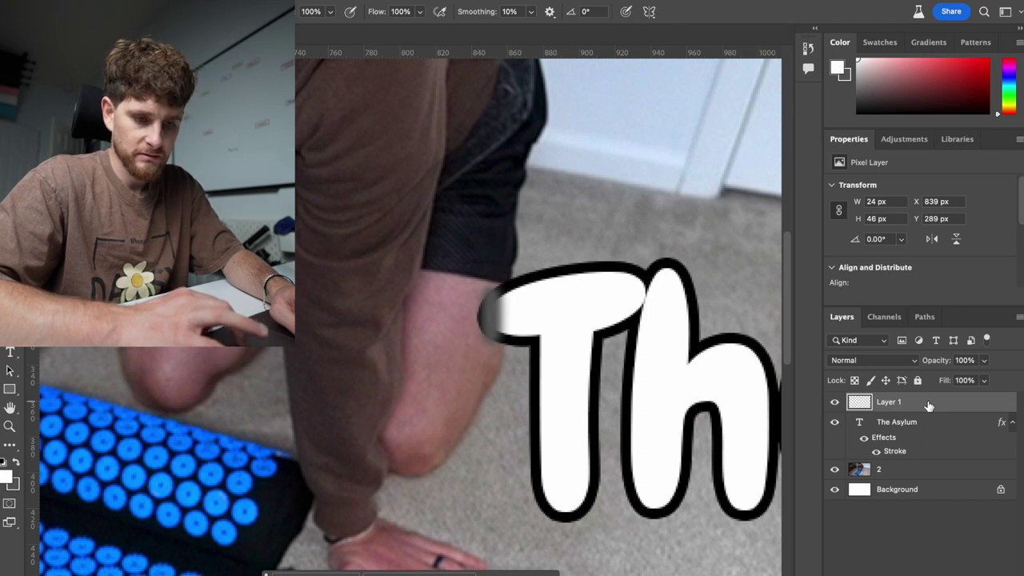
key(BackSpace)
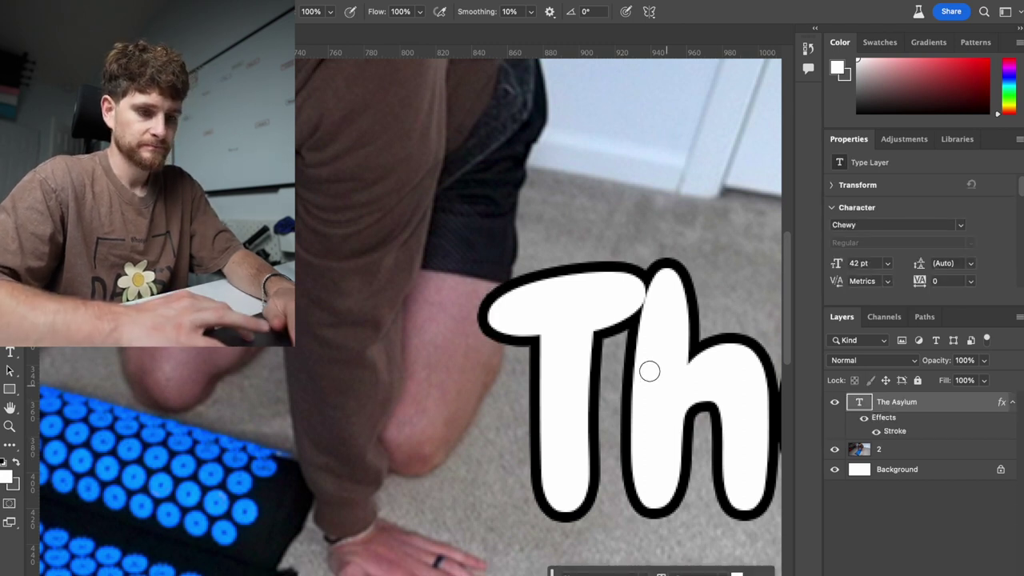
key(ctrl+z)
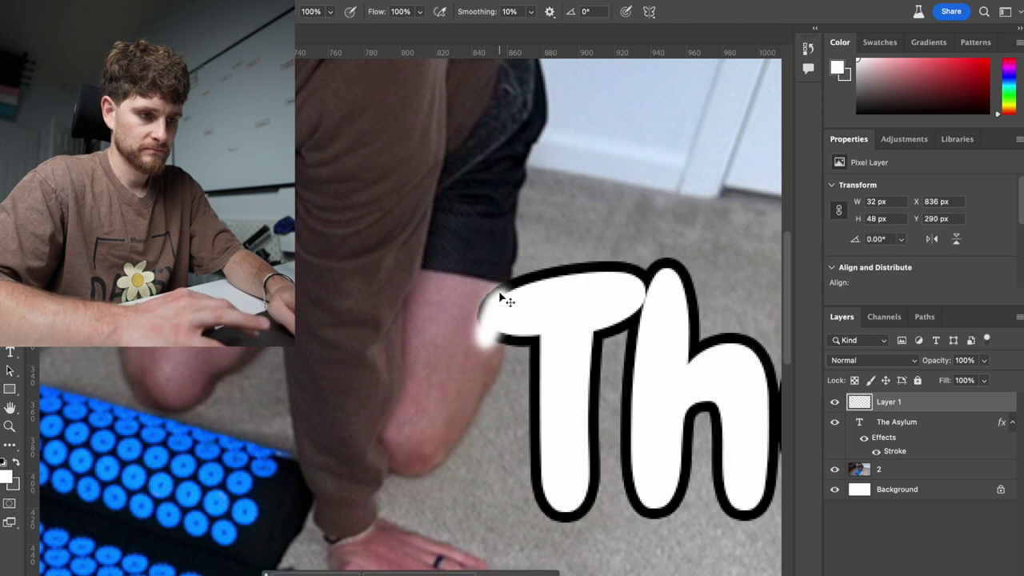
key(BackSpace)
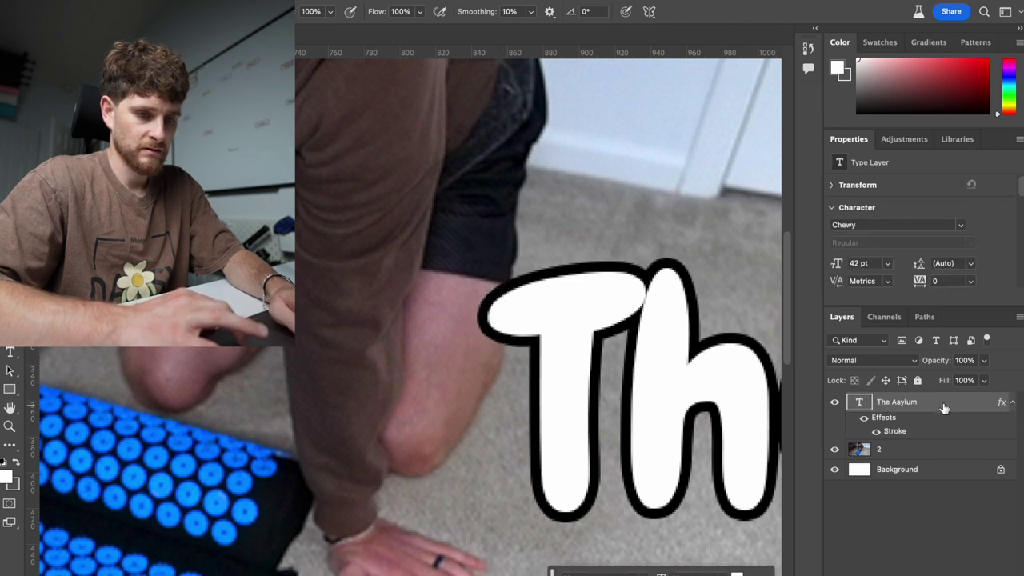
- Duplicate photo layer 2 above "The Asylum" text and select the man's rear leg and shorts on the copy
drag(916, 450, 914, 408)
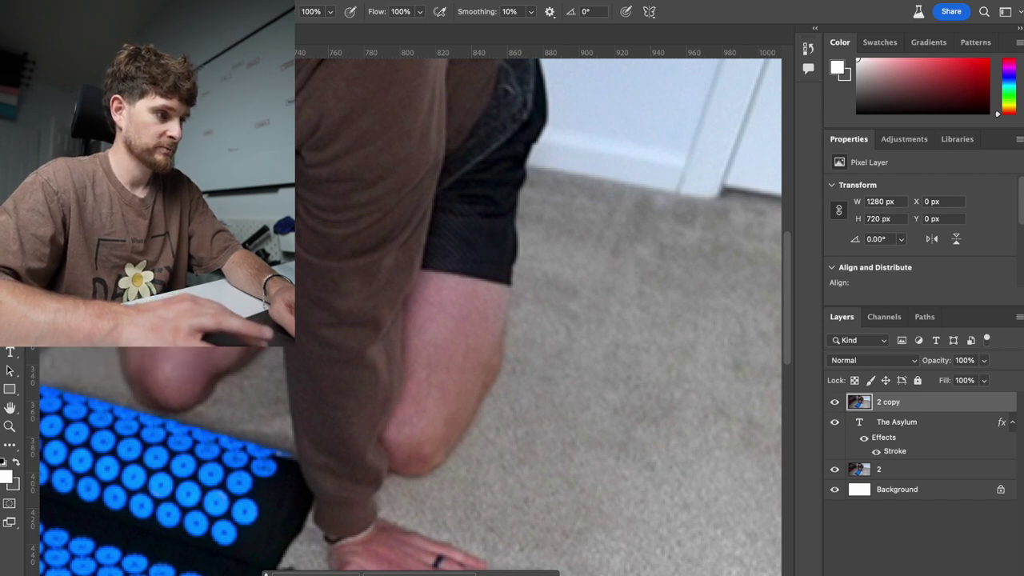
key(w)
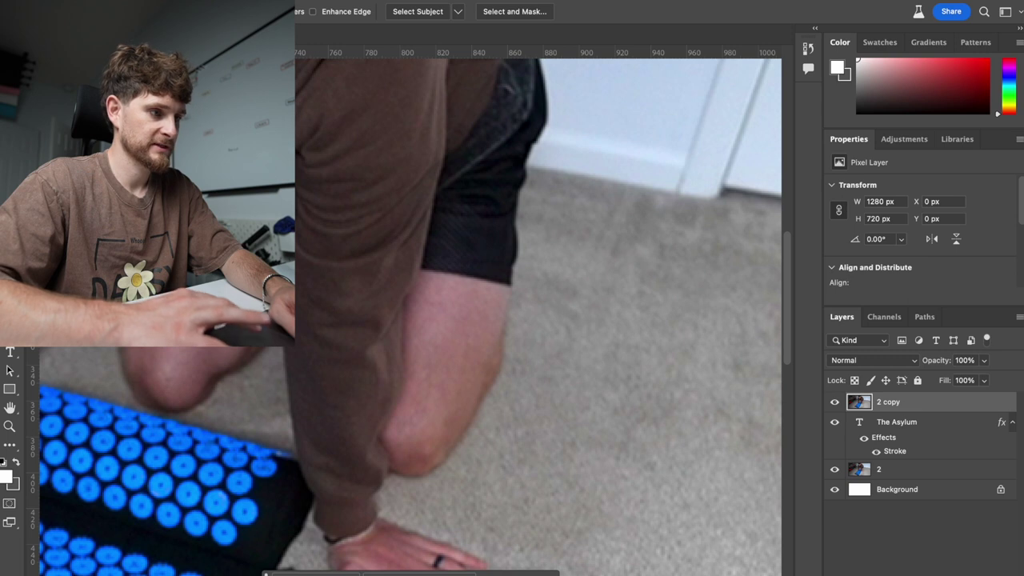
mouse_move(497, 257)
mouse_down()
mouse_move(473, 328)
mouse_move(393, 434)
mouse_move(370, 435)
mouse_move(400, 418)
mouse_move(433, 278)
mouse_up()
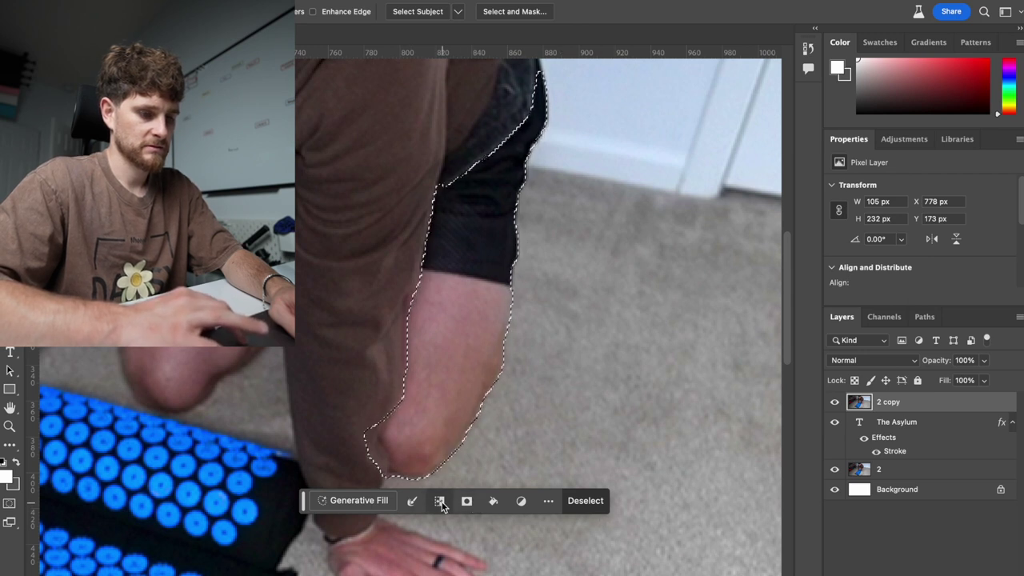
- Add a layer mask from the leg selection to 2 copy so the leg covers the edge of the T
click(547, 504)
click(547, 502)
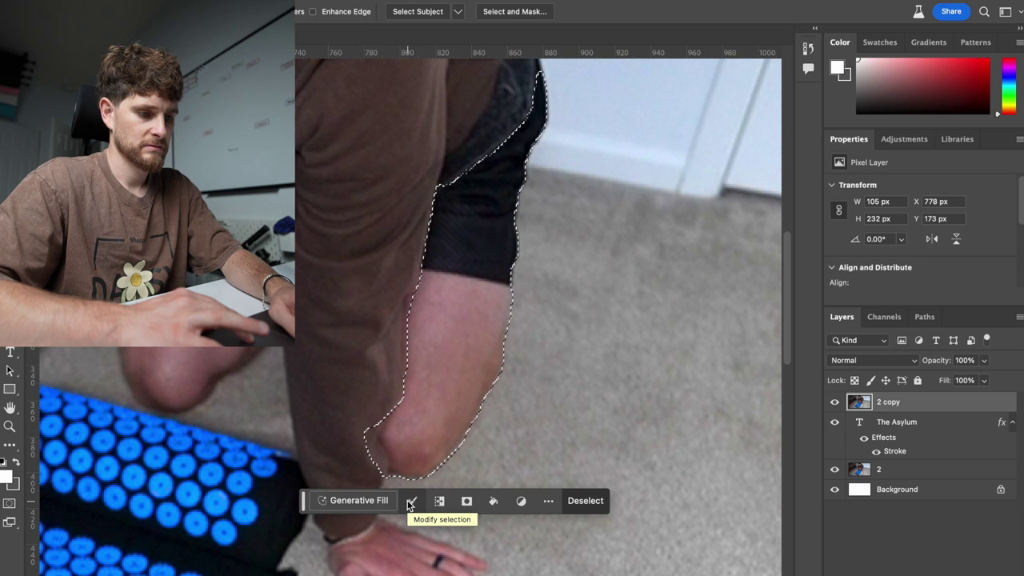
click(466, 501)
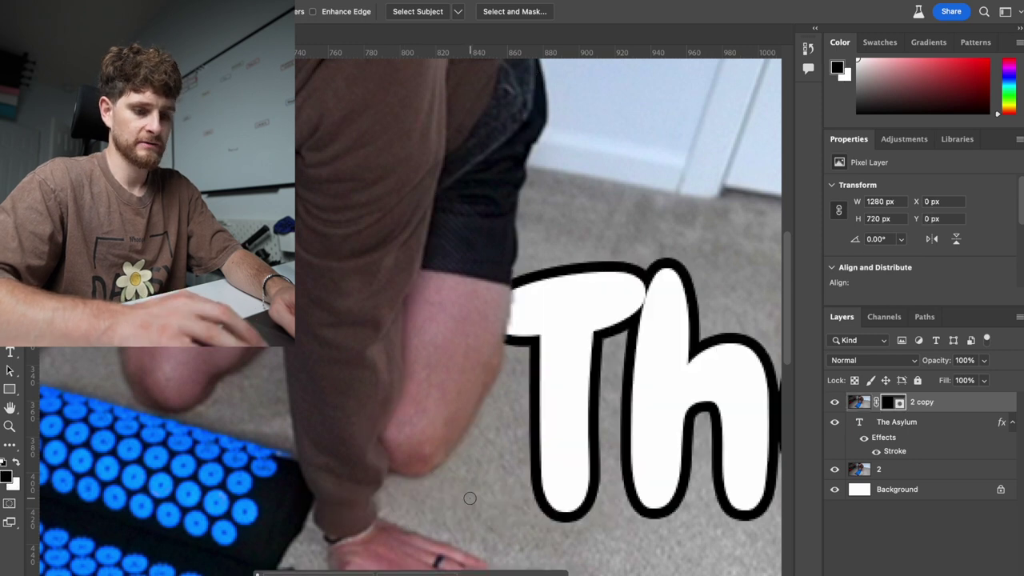
key(super+minus)
key(super+minus)
key(super+minus)
key(super+minus)
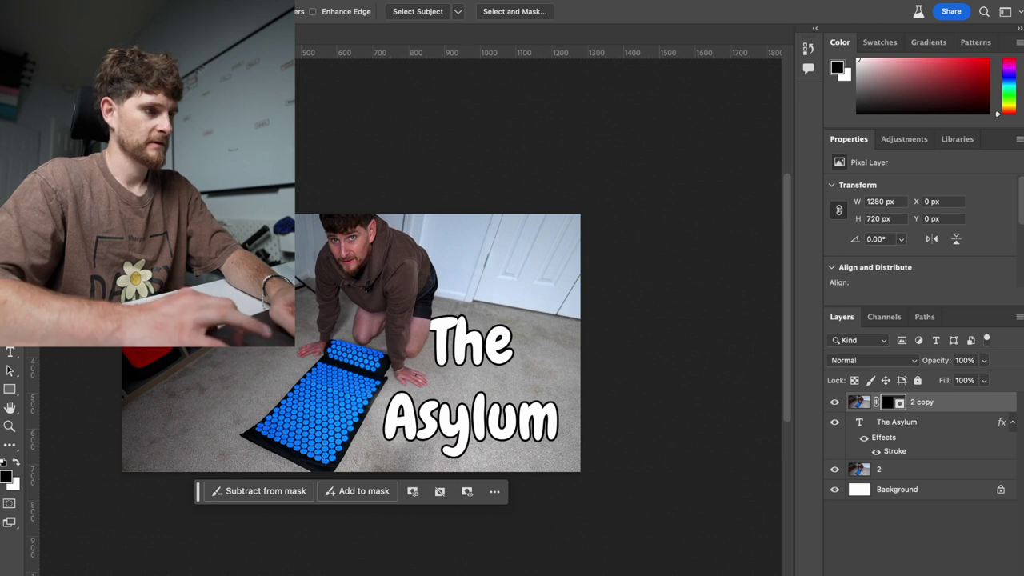
- Export the thumbnail with Save for Web (Legacy) as a 1280 x 720 JPEG and proceed to its save location
click(144, 0)
mouse_move(313, 203)
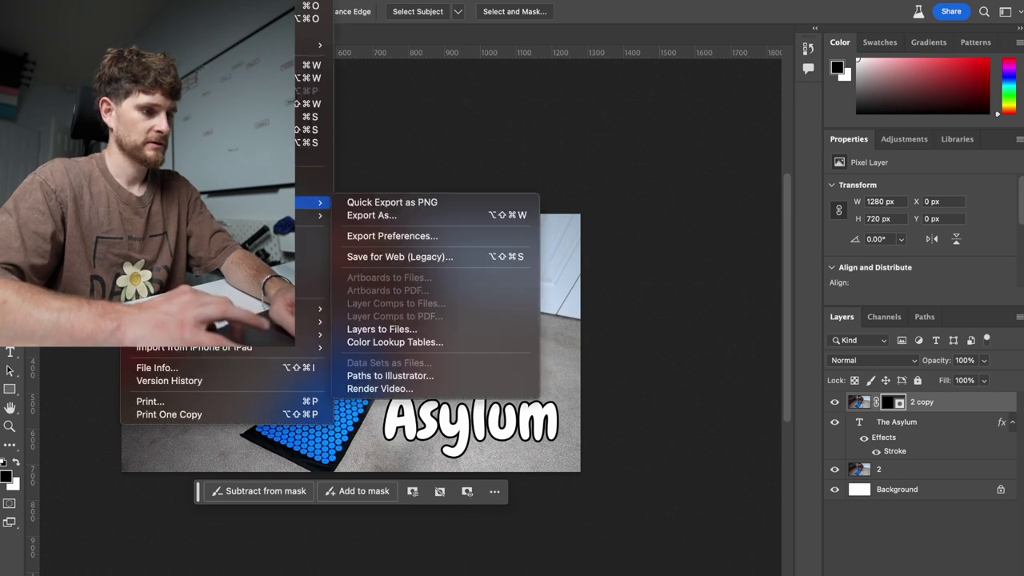
click(446, 257)
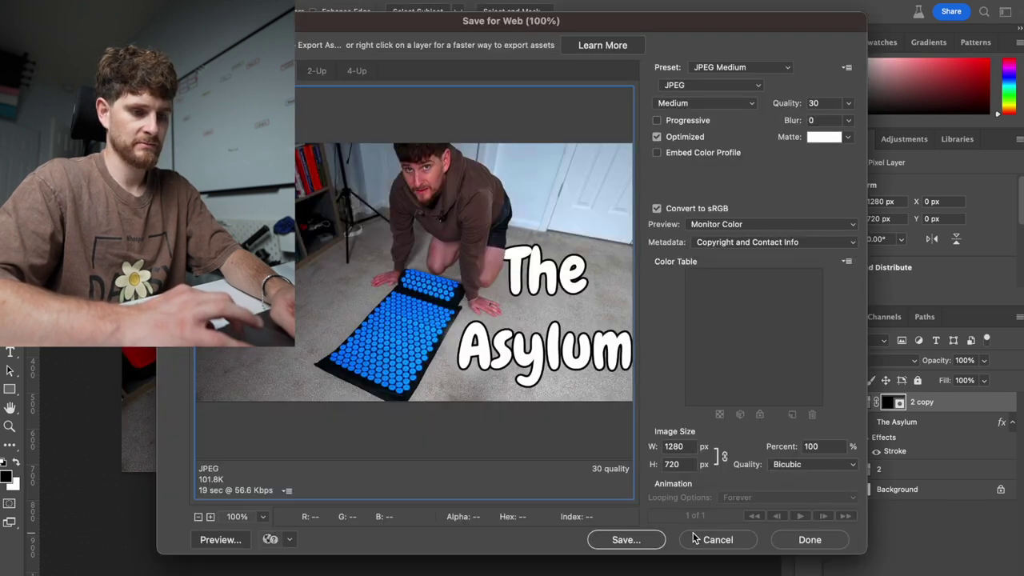
click(625, 540)
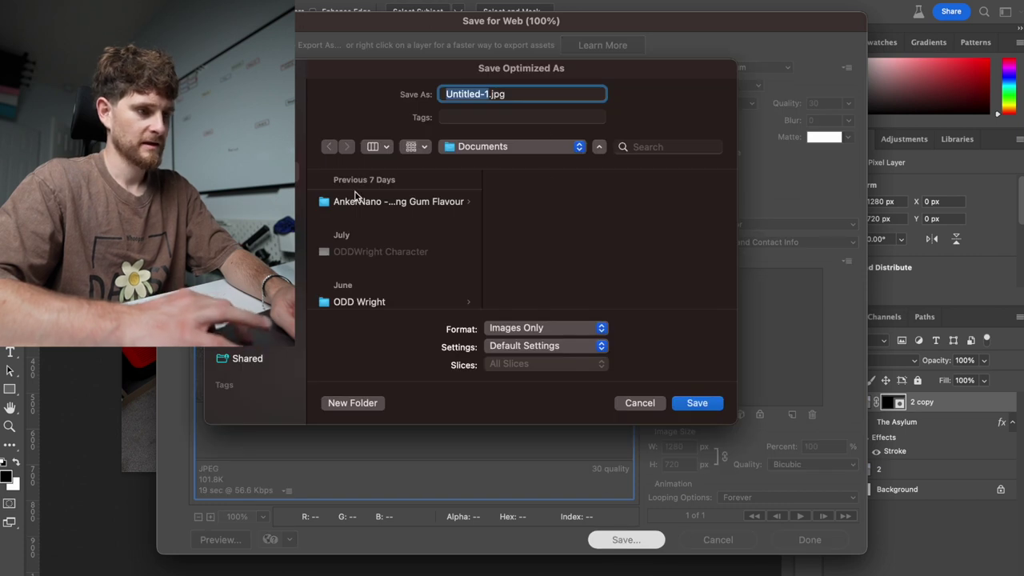
- Save the exported JPEG as "Thumb 1.jpg" in the Thumbnails folder of "009 - Plan Day 10/10/23" on SanDisk 2
click(252, 288)
scroll(377, 277, down, 5)
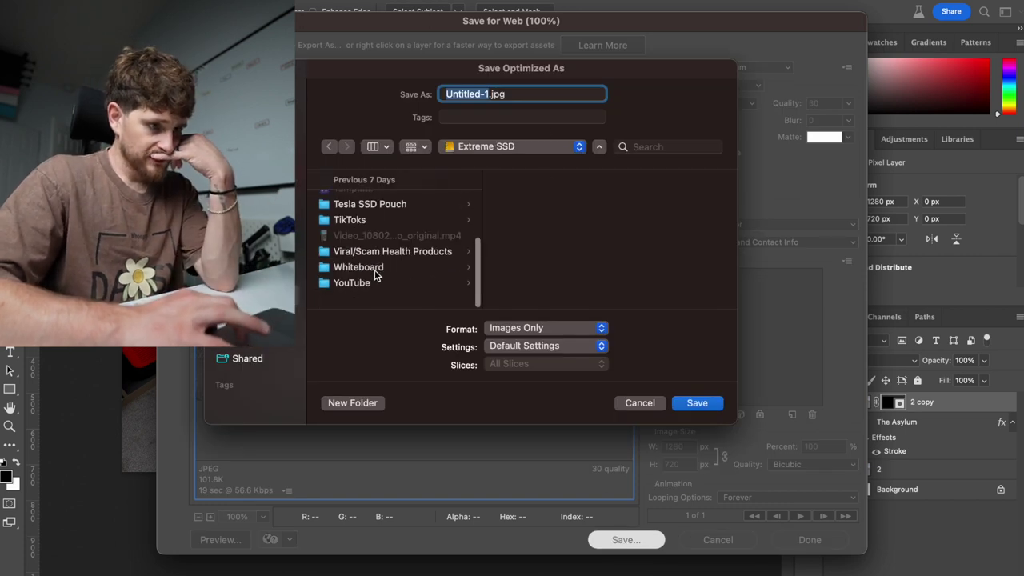
click(252, 304)
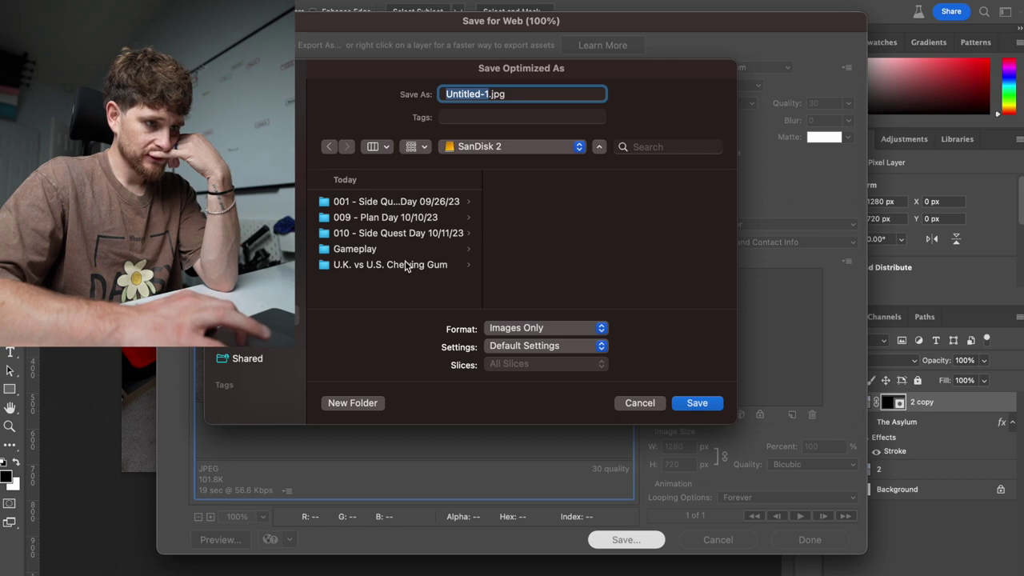
click(404, 234)
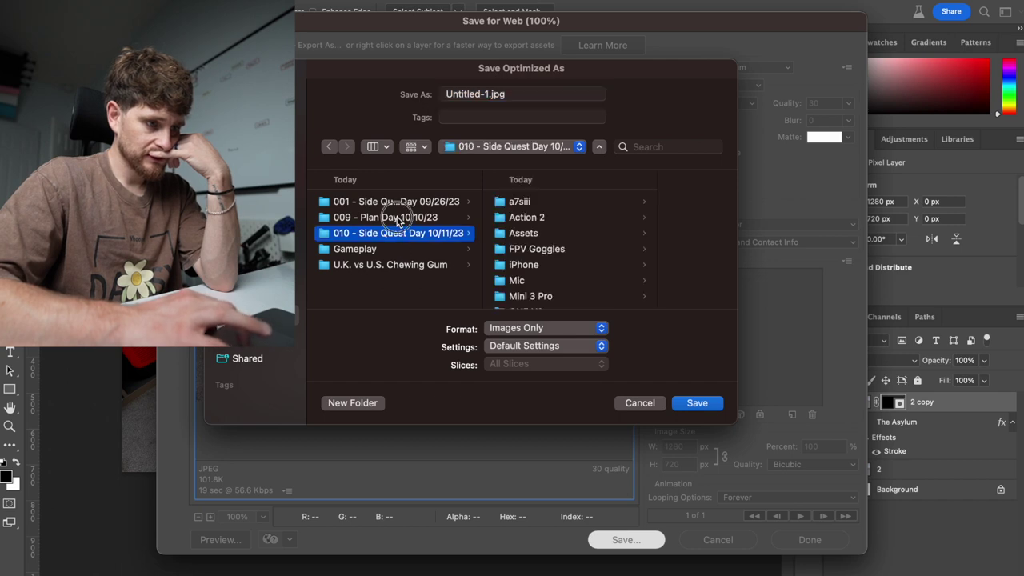
click(398, 219)
scroll(570, 260, down, 3)
click(520, 263)
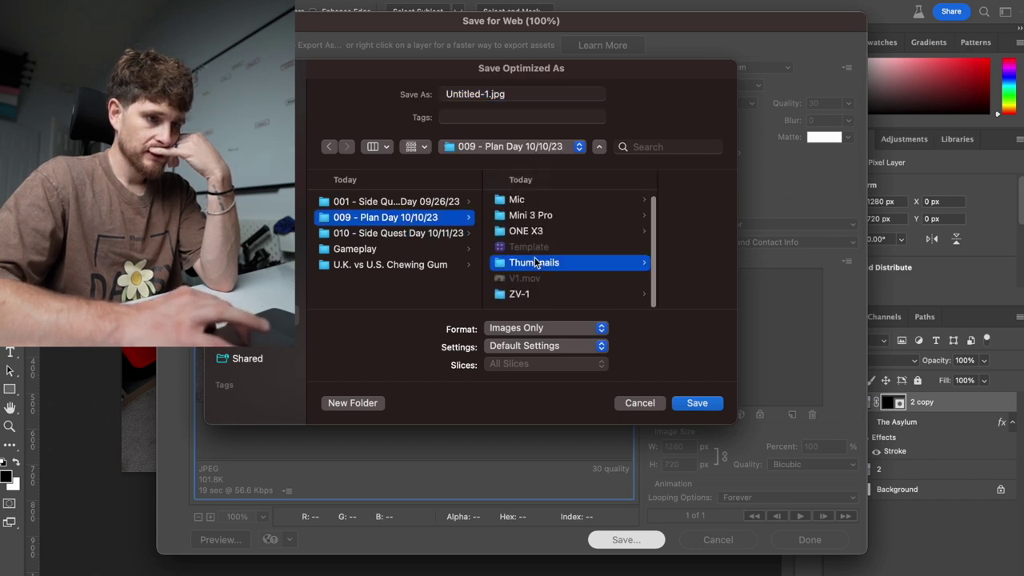
click(494, 94)
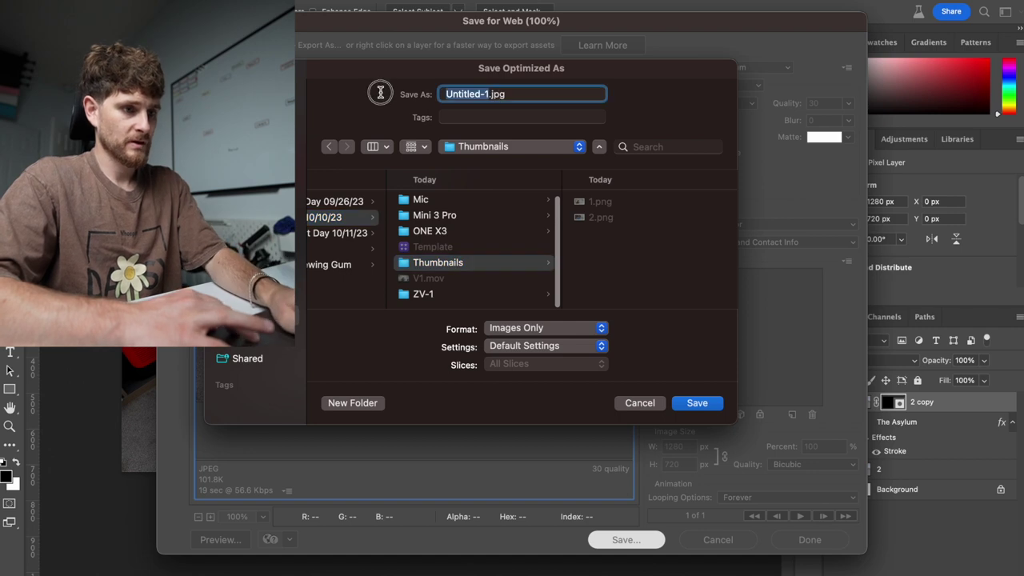
text(1humb 1)
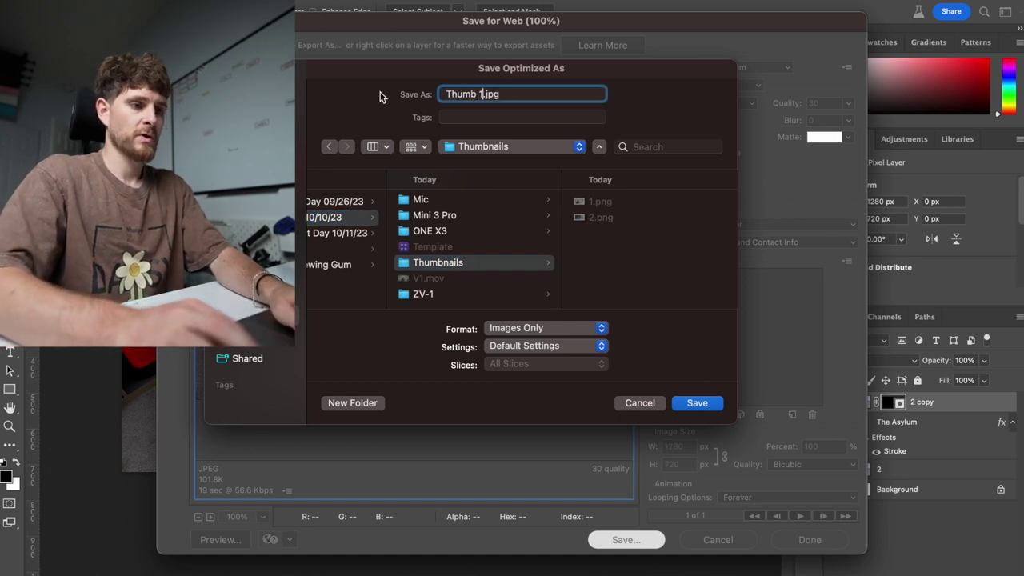
key(Return)
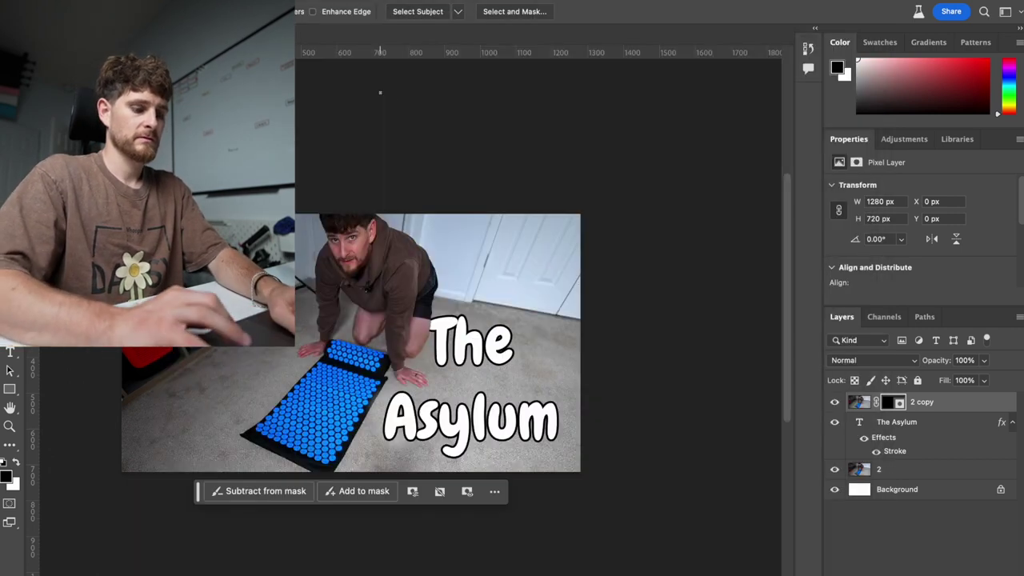
- Save the layered document as Thumb.psd in the same "009 - Plan Day 10/10/23" Thumbnails folder on SanDisk 2, with Maximize Compatibility on
key(super+s)
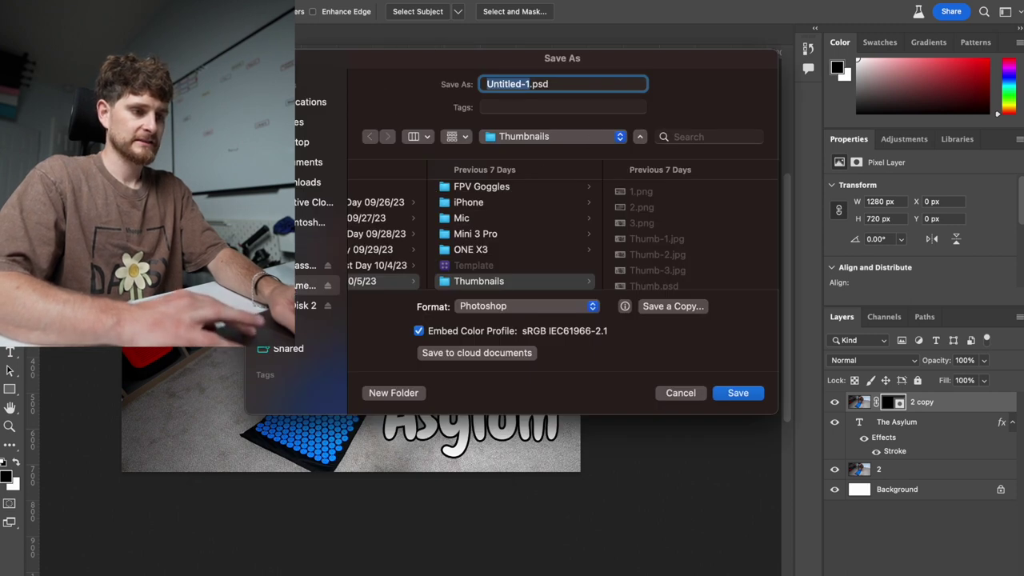
click(320, 286)
click(318, 305)
click(438, 224)
click(432, 208)
scroll(591, 237, down, 3)
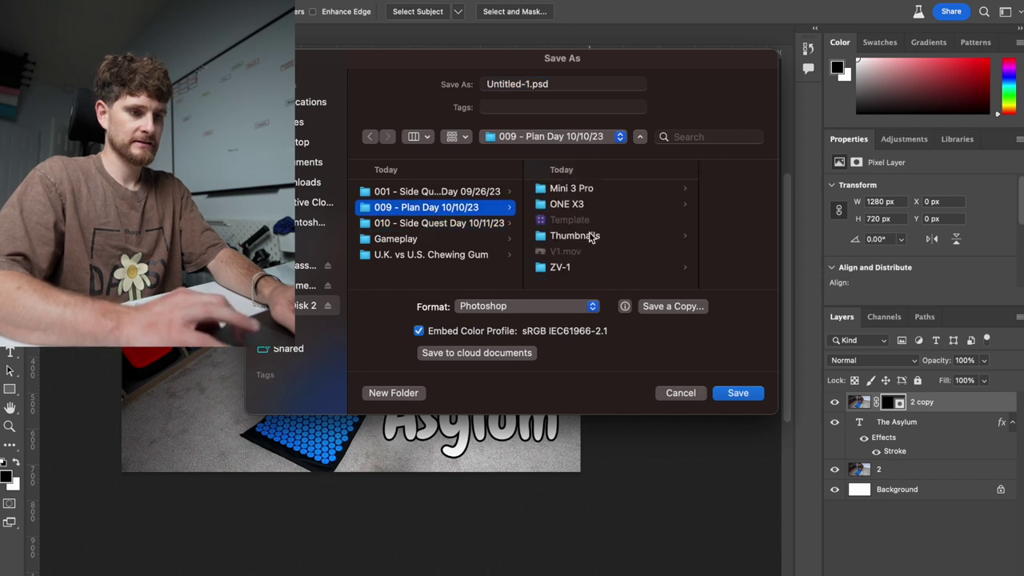
click(586, 242)
click(528, 83)
text(Thumb)
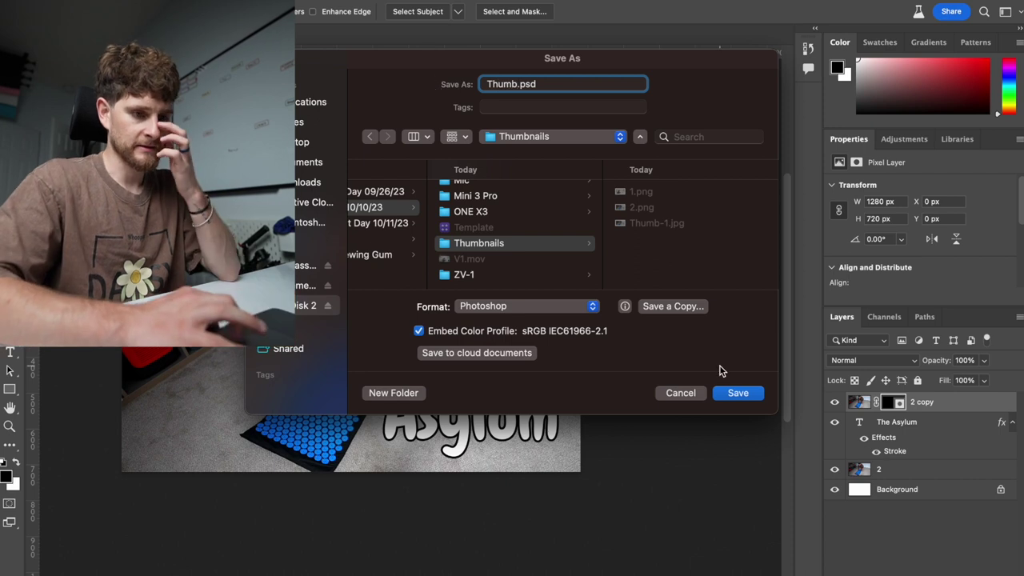
click(741, 398)
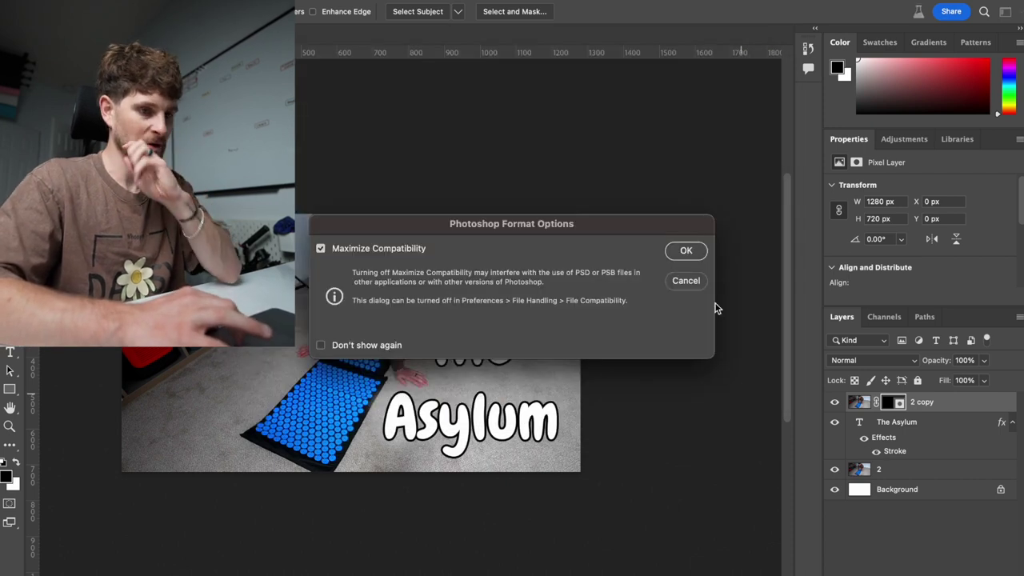
click(683, 249)
- Switch to YouTube Studio in Safari and upload Thumb-1.jpg from the Thumbnails folder as the video's thumbnail
key(super+Tab)
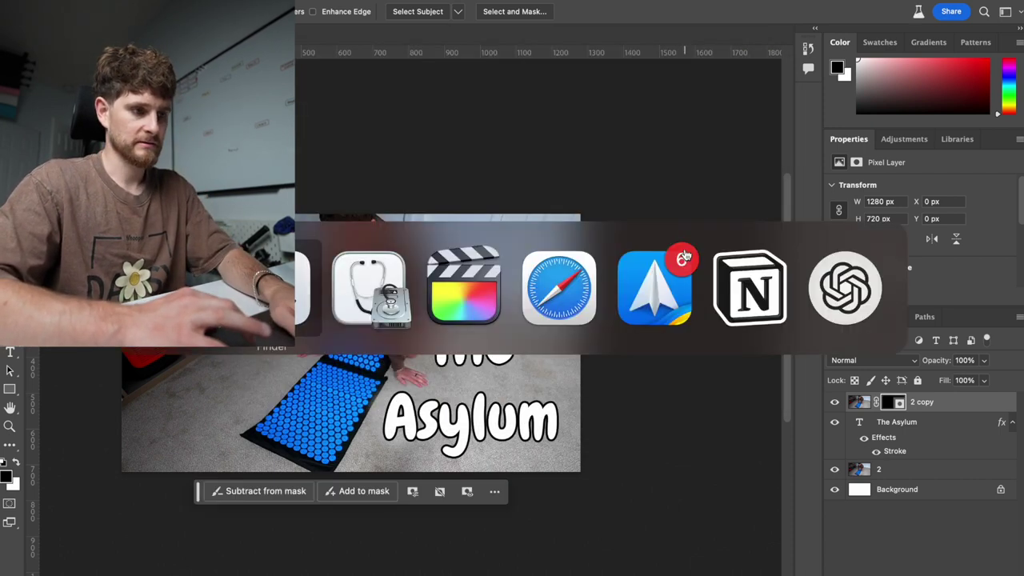
key(super+Tab)
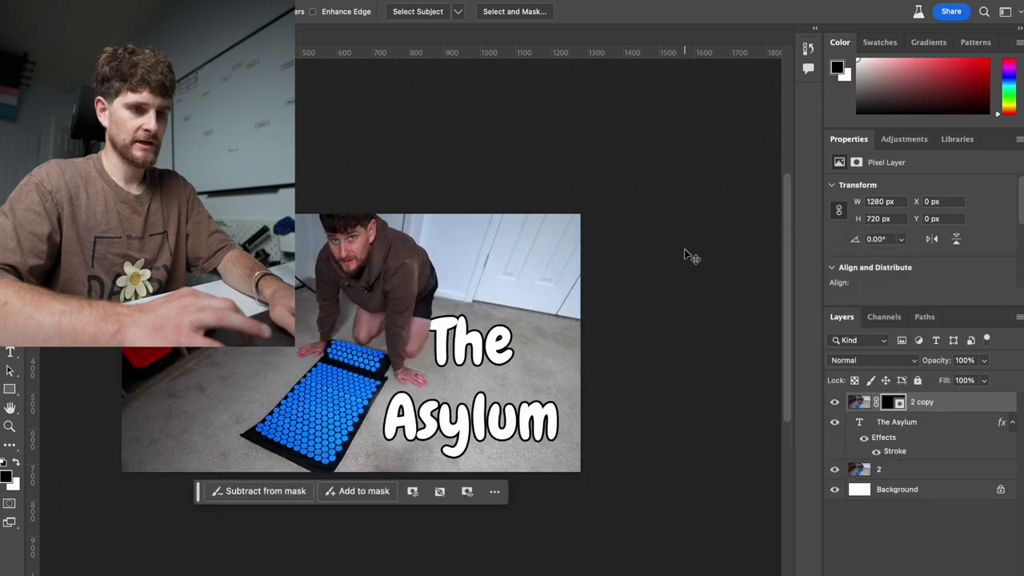
key(super+Tab)
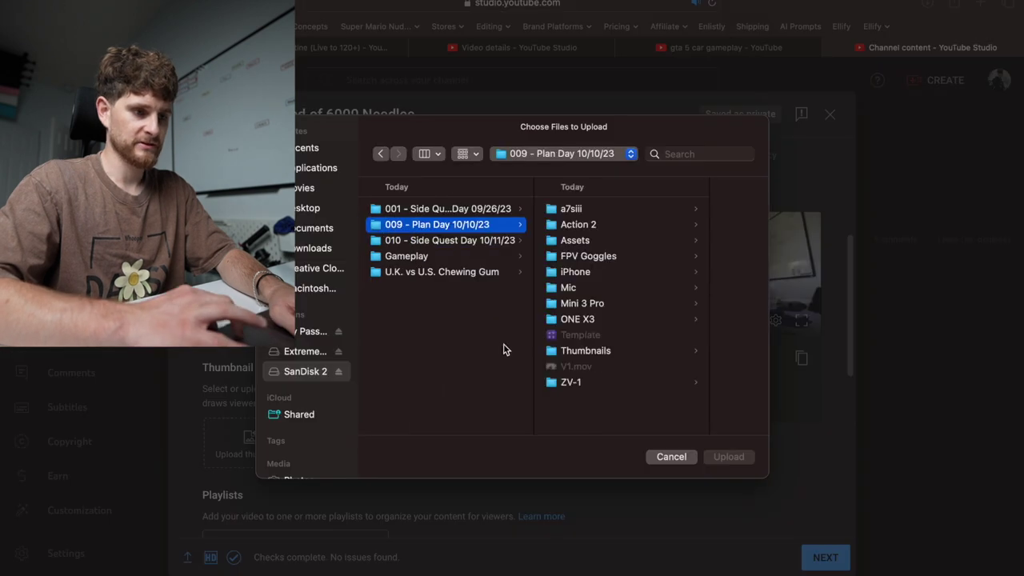
click(583, 356)
click(648, 242)
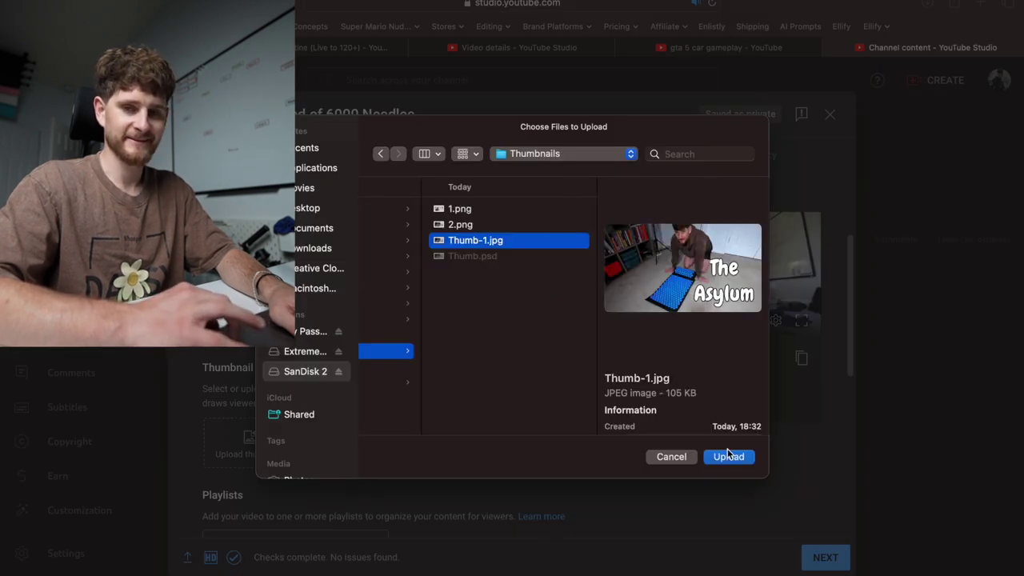
click(728, 456)
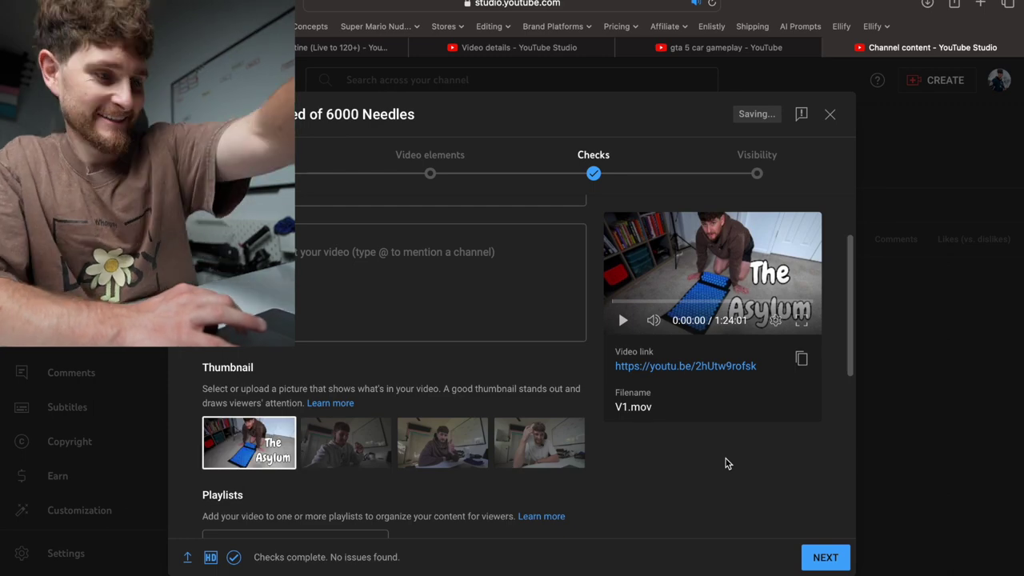
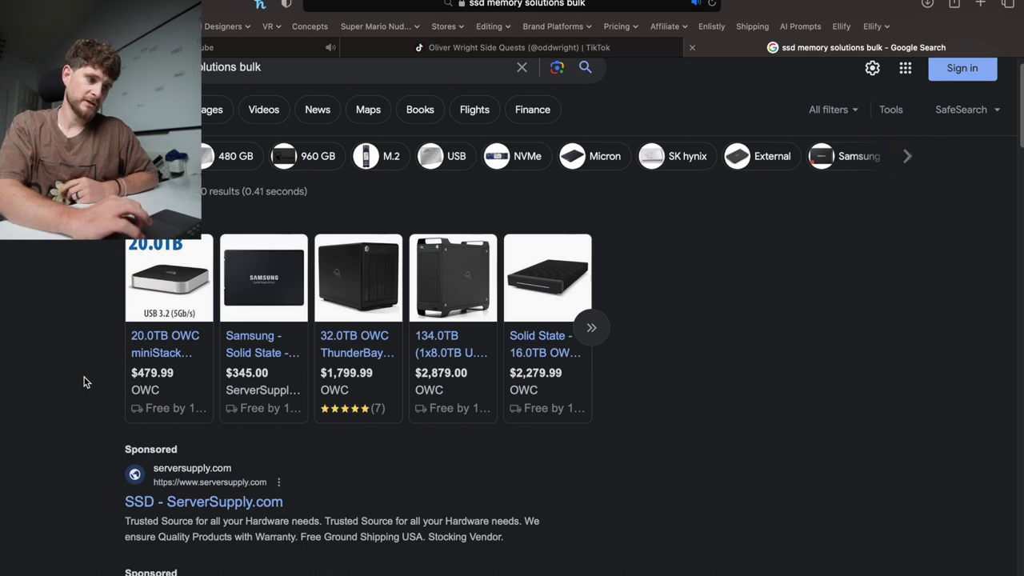
- Examine the "ssd memory solutions bulk" search results for storage products and their prices
scroll(87, 383, down, 1)
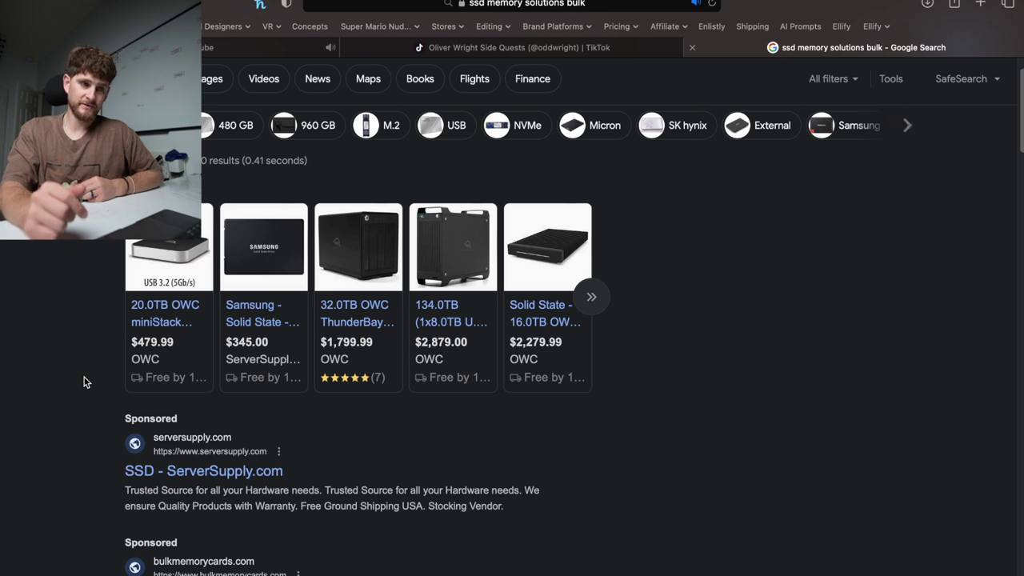
scroll(84, 382, down, 10)
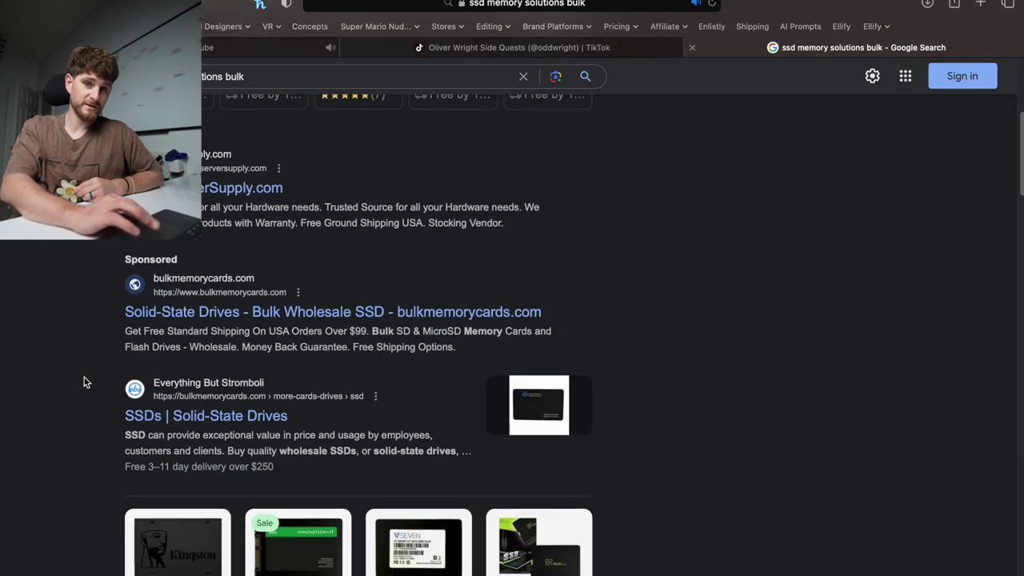
scroll(84, 382, down, 10)
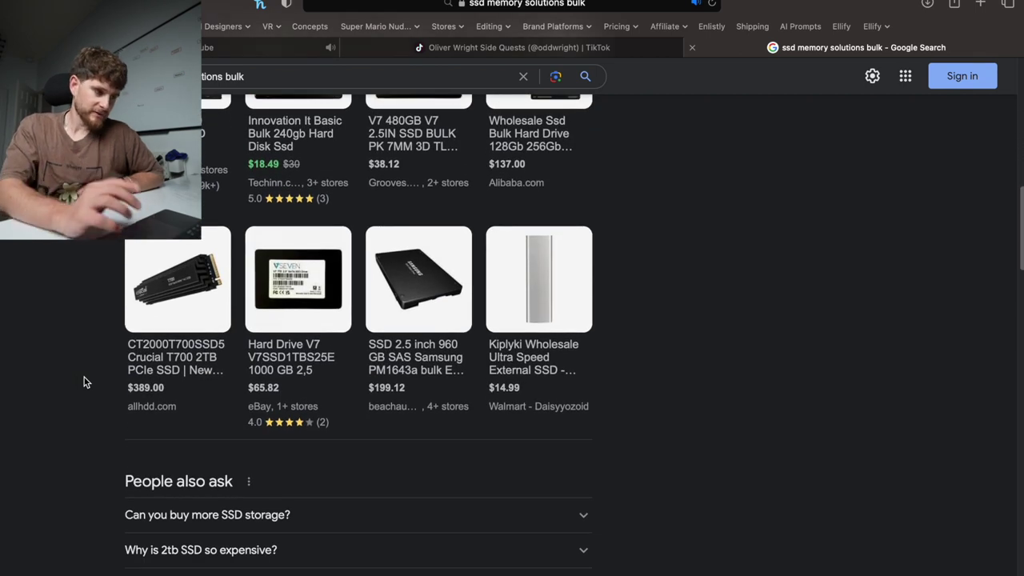
scroll(84, 382, down, 2)
scroll(84, 382, down, 8)
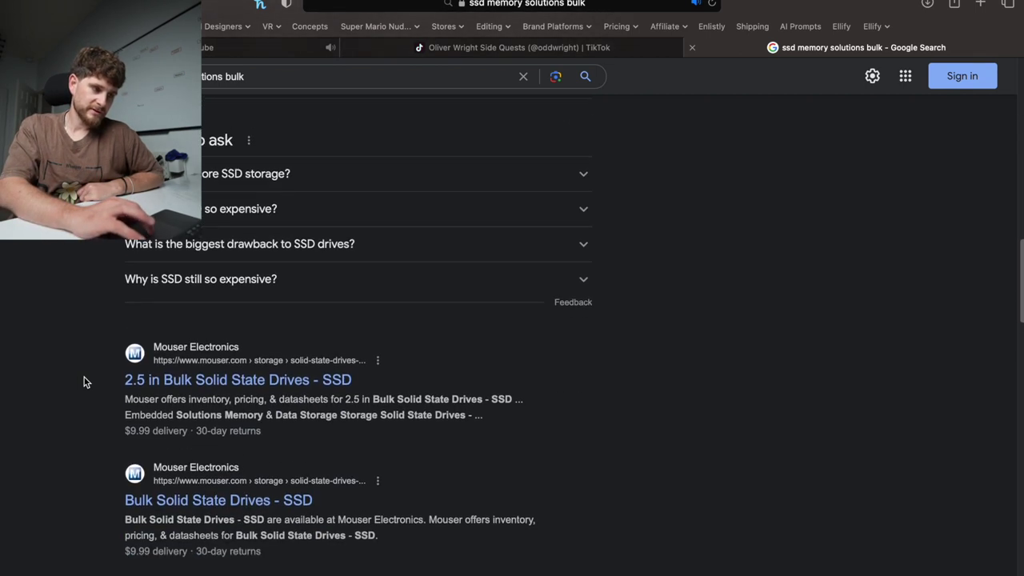
scroll(84, 382, down, 11)
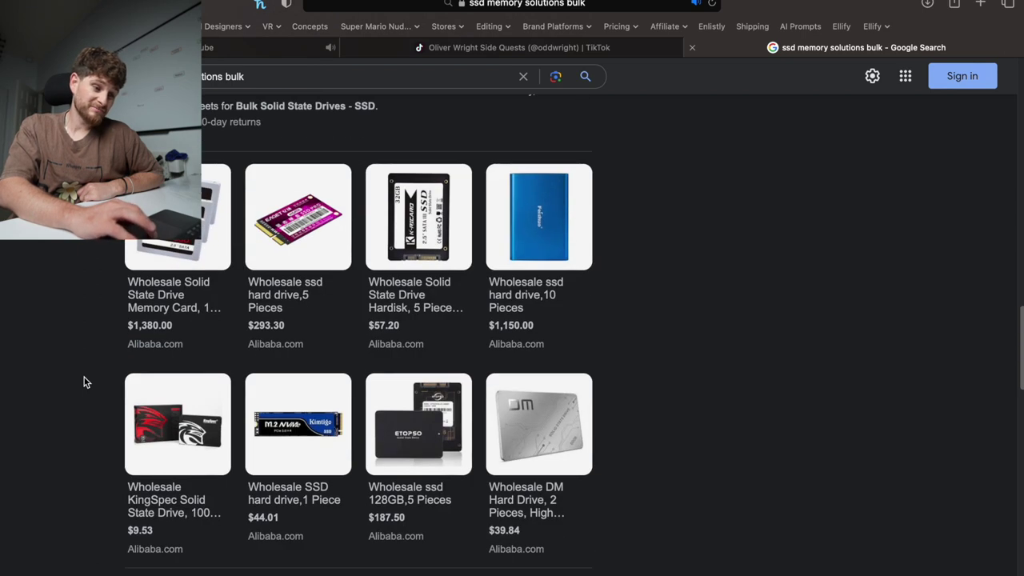
scroll(84, 381, up, 20)
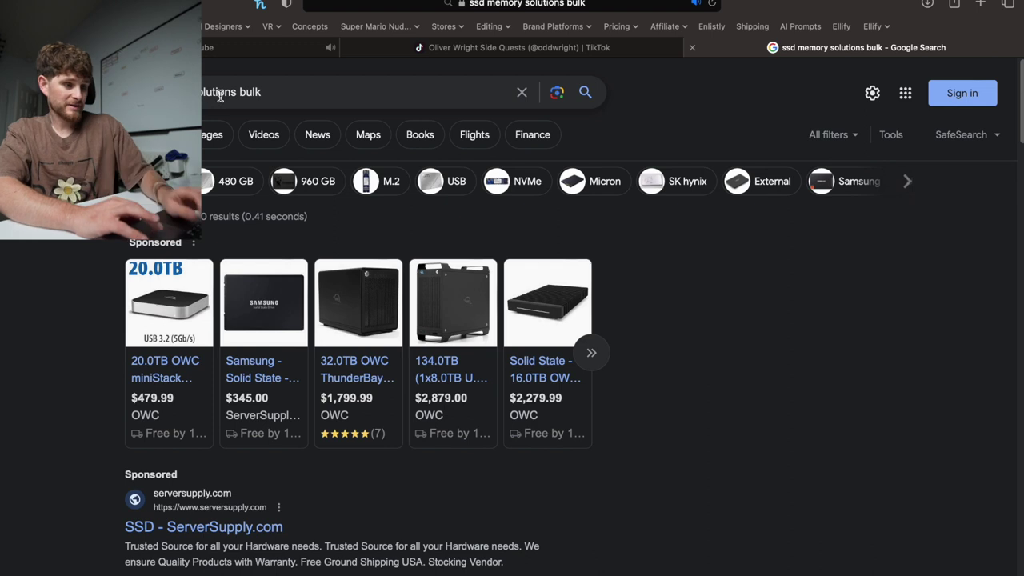
mouse_move(360, 378)
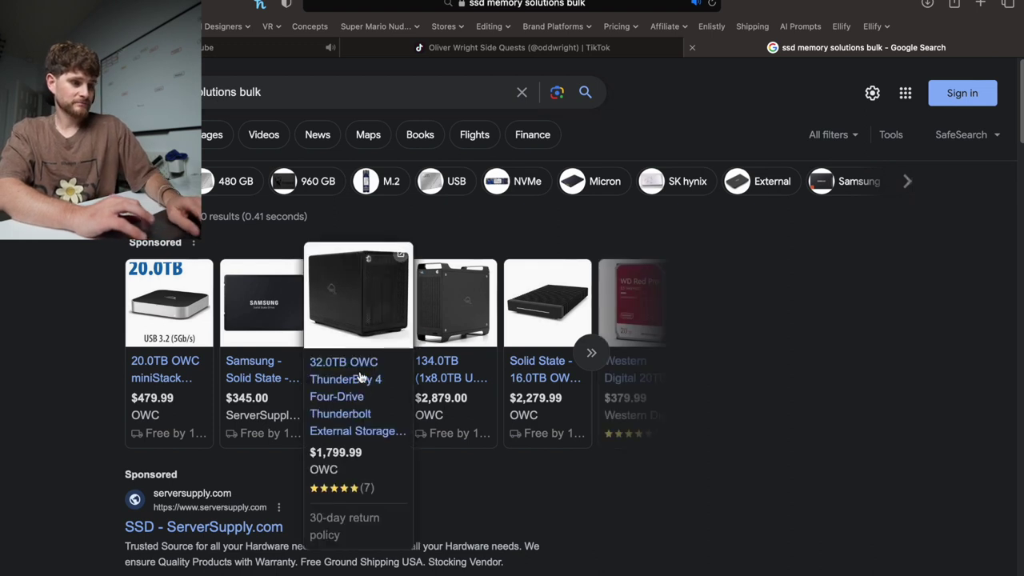
- Replace the search query with "external storage" and run the search
drag(256, 92, 193, 92)
text(external st)
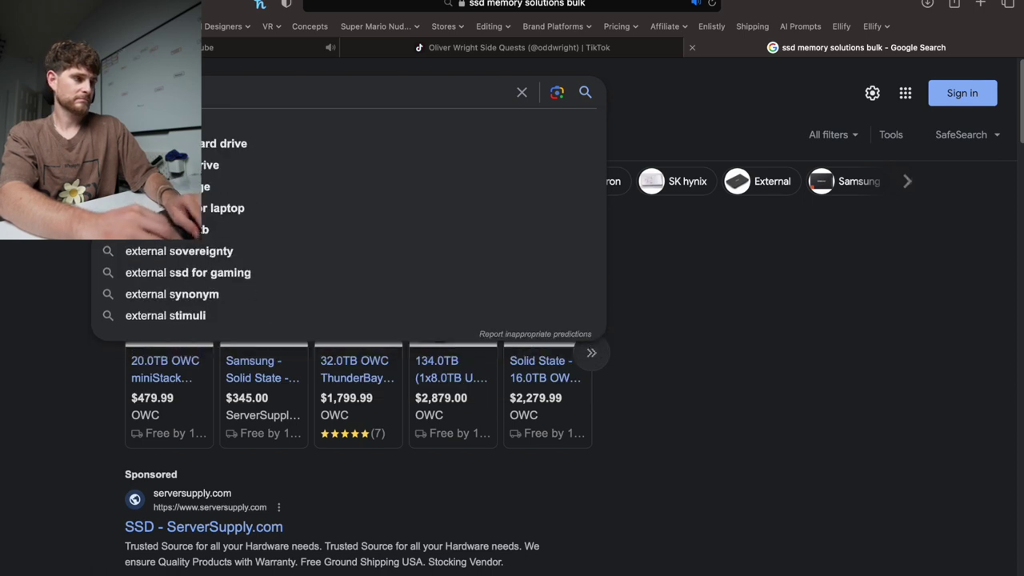
text(orage)
key(Return)
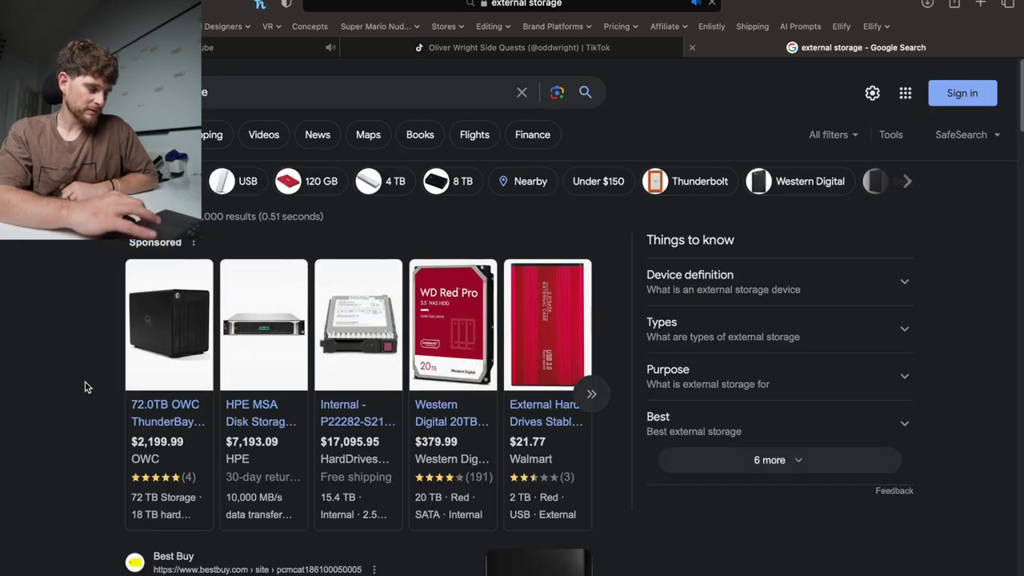
- Examine the external storage results, comparing drives, capacities, prices and the suggested filters
scroll(85, 384, down, 3)
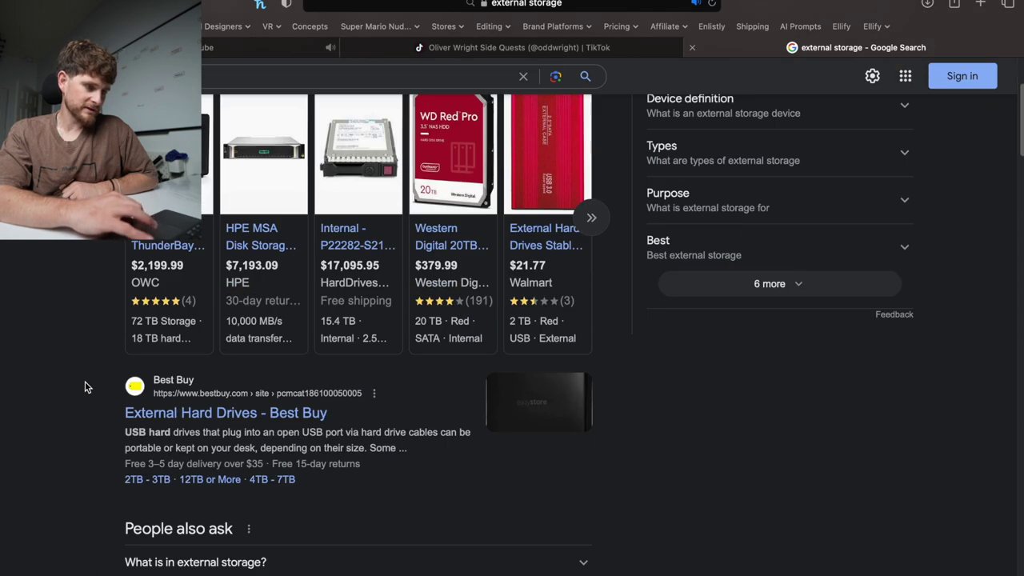
scroll(85, 387, down, 1)
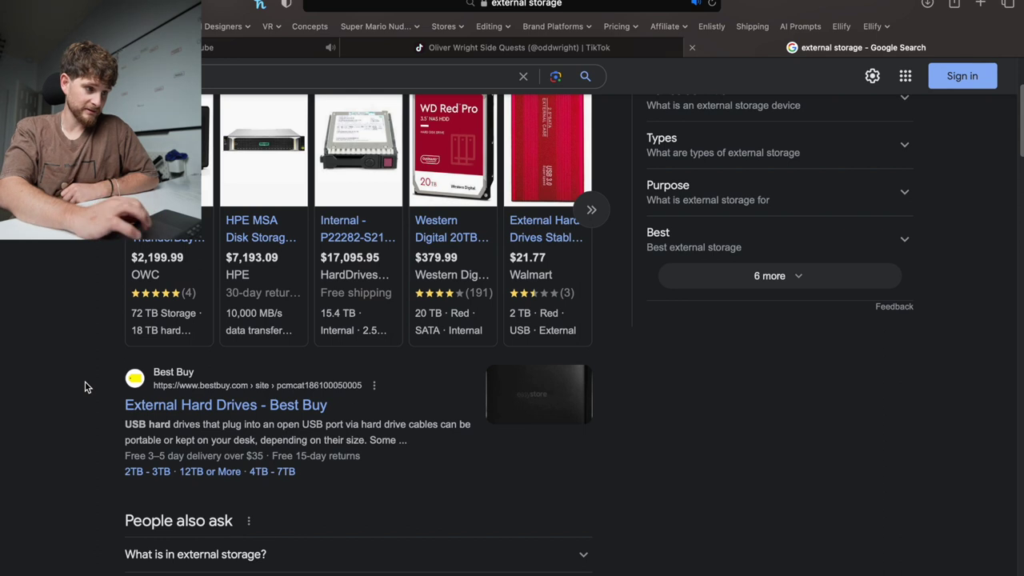
scroll(86, 387, down, 5)
scroll(86, 387, down, 3)
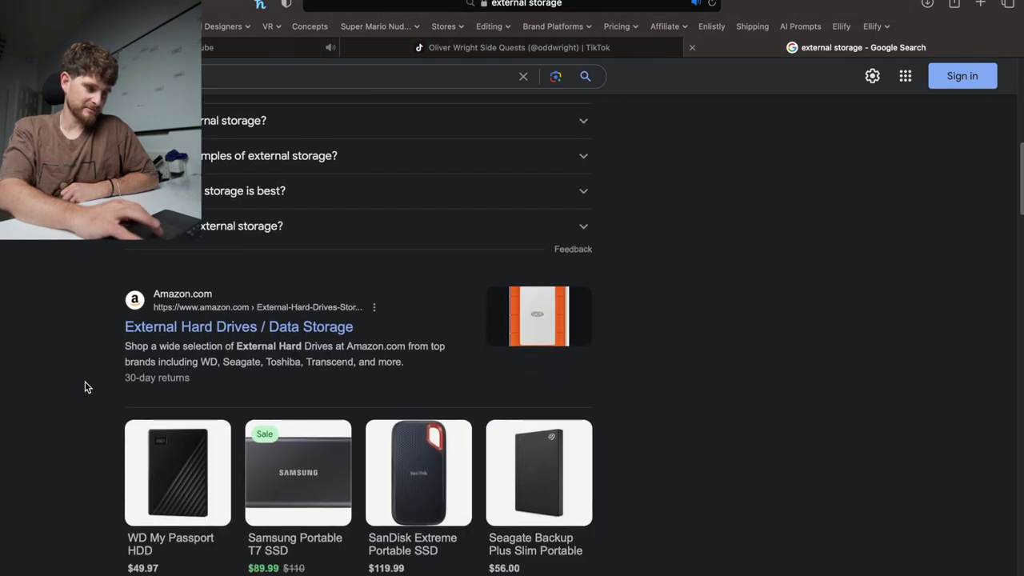
scroll(86, 387, down, 1)
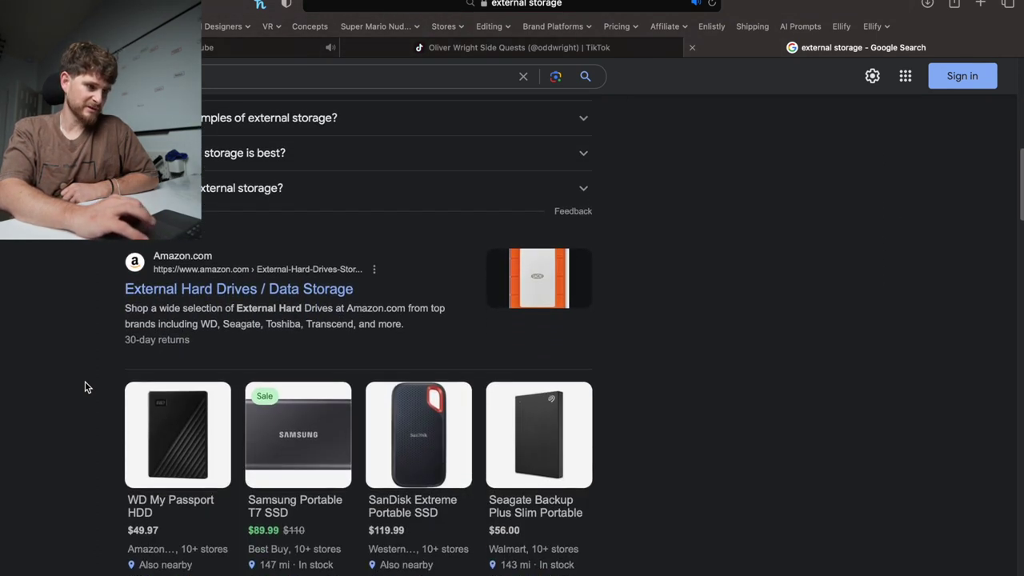
scroll(86, 387, down, 5)
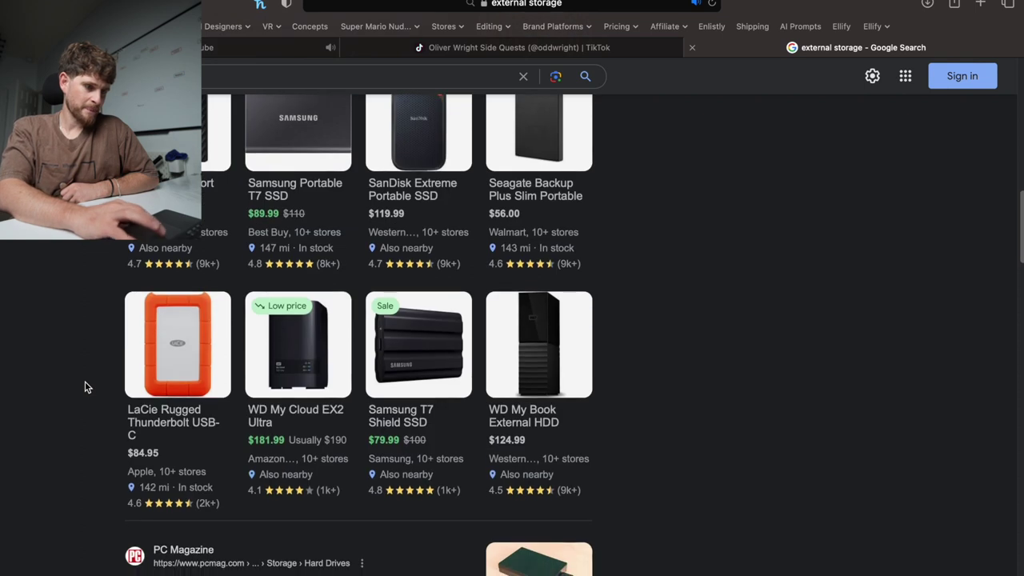
scroll(86, 387, down, 4)
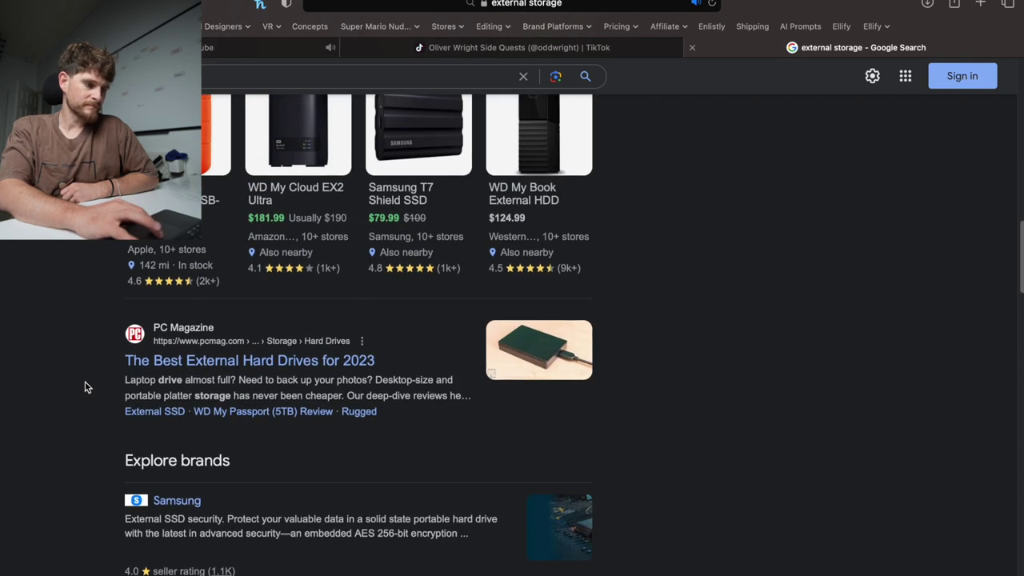
scroll(87, 387, up, 10)
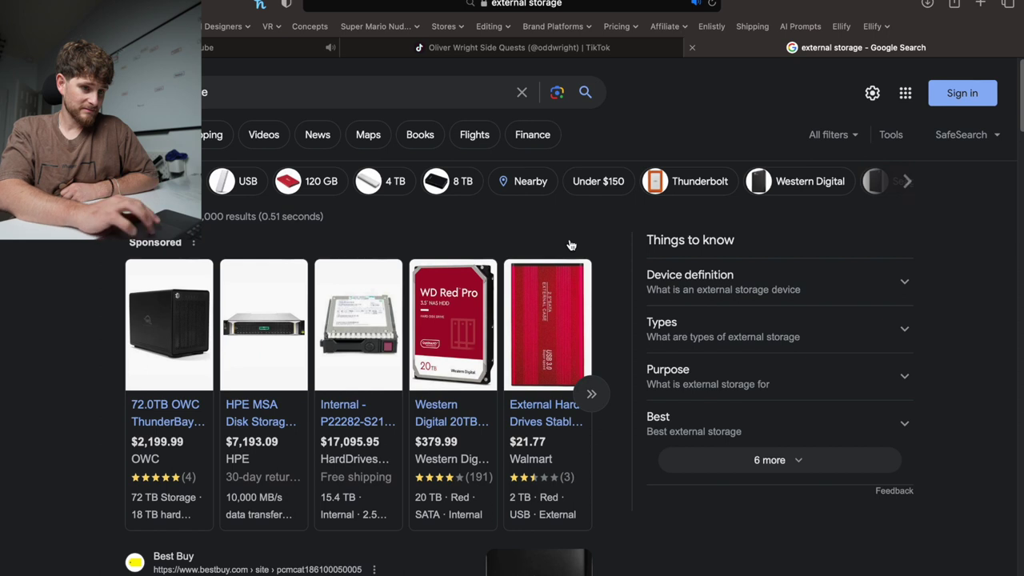
click(908, 182)
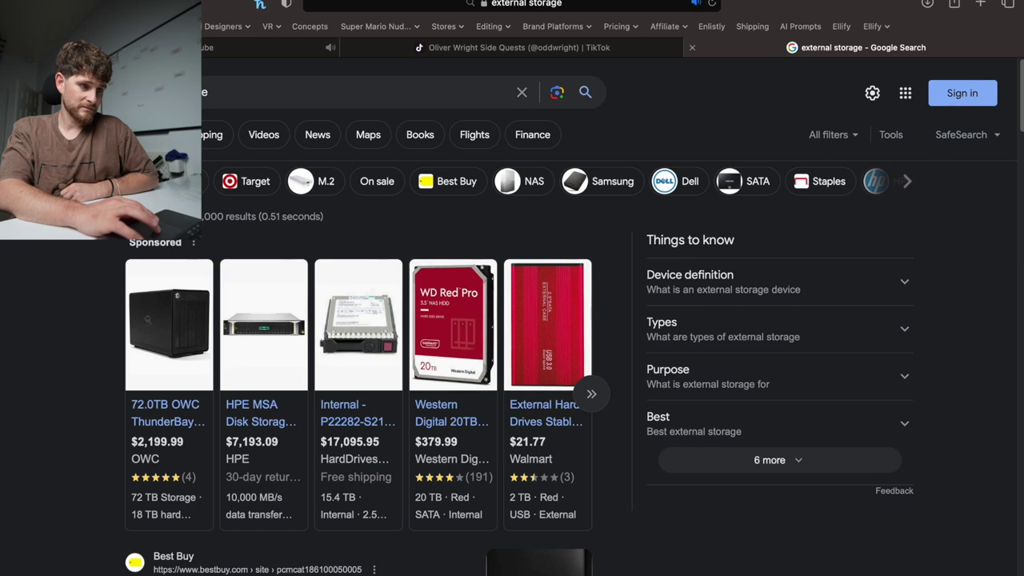
click(908, 182)
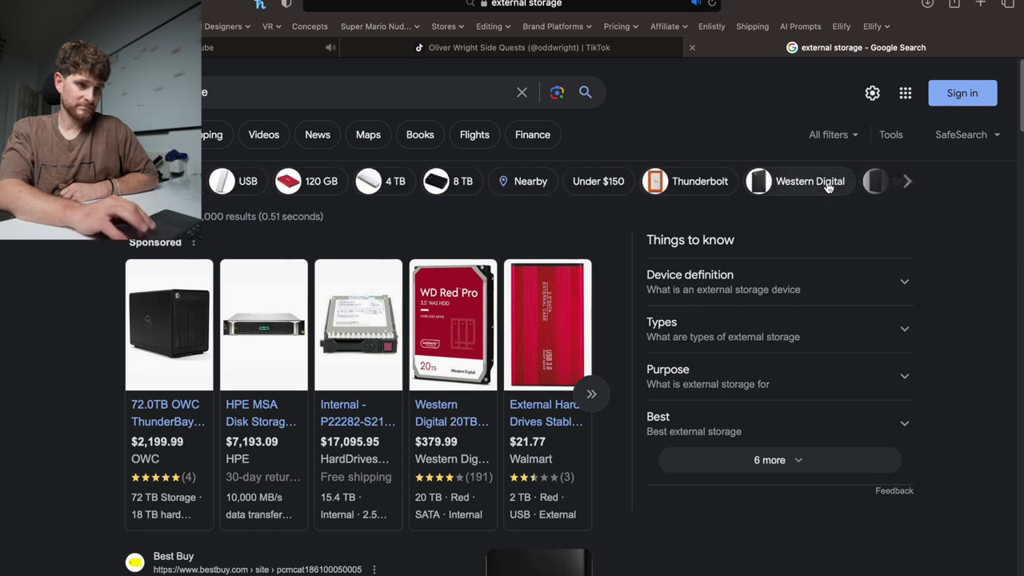
- Narrow the external storage search to Western Digital and open the Western Digital website's external and internal drives result
click(810, 181)
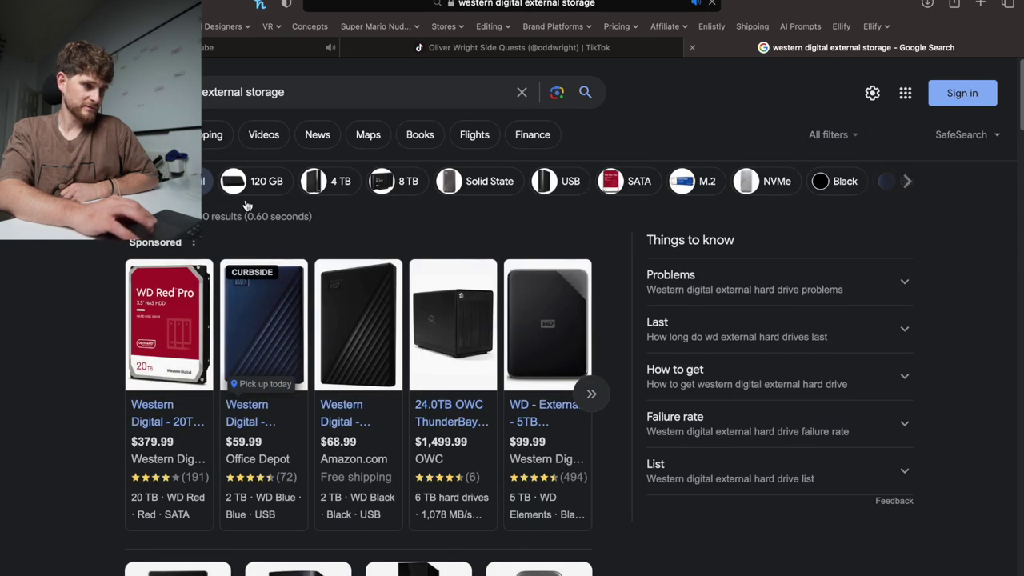
scroll(245, 200, down, 3)
scroll(247, 205, down, 2)
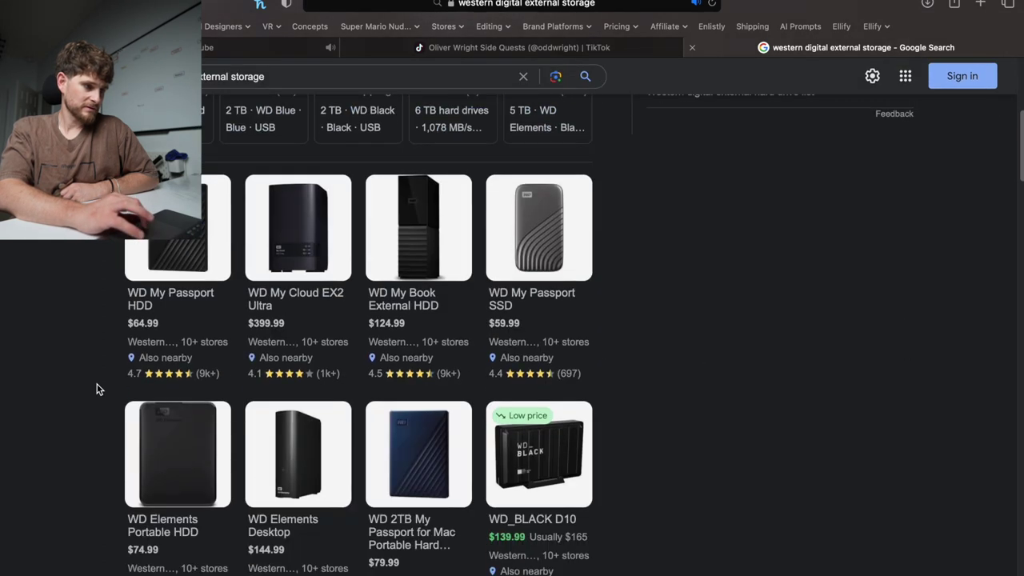
scroll(97, 389, down, 6)
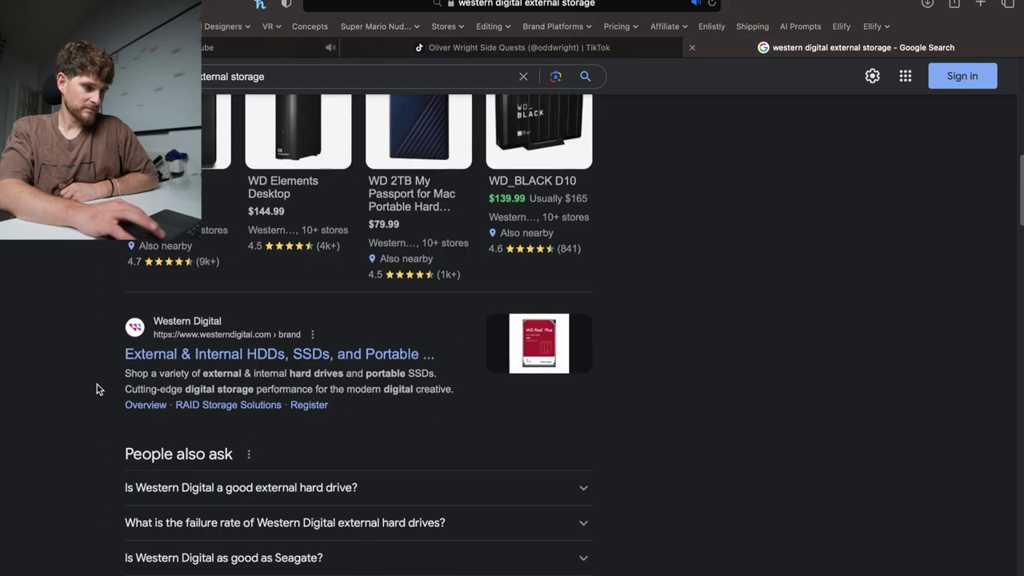
click(222, 346)
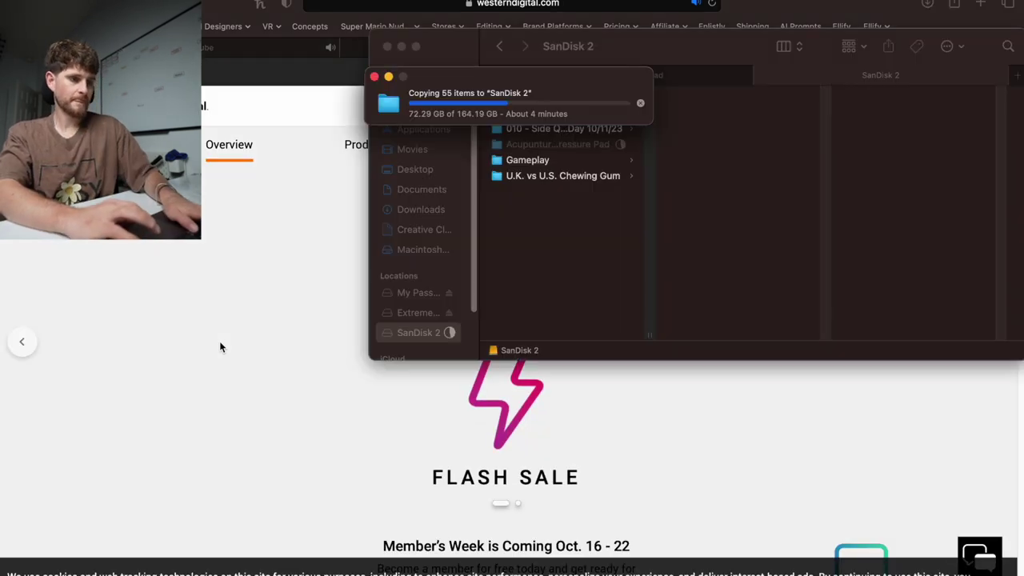
- Open the Network Attached Storage (NAS) category from the WD product lineup and dismiss the email sign-up offer
scroll(368, 320, down, 1)
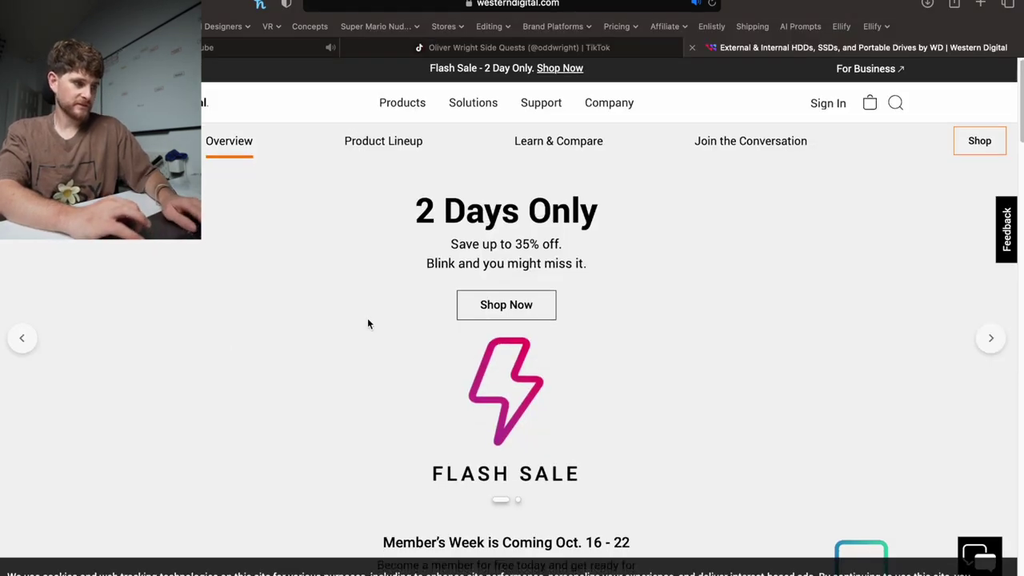
scroll(367, 319, down, 1)
scroll(368, 323, down, 10)
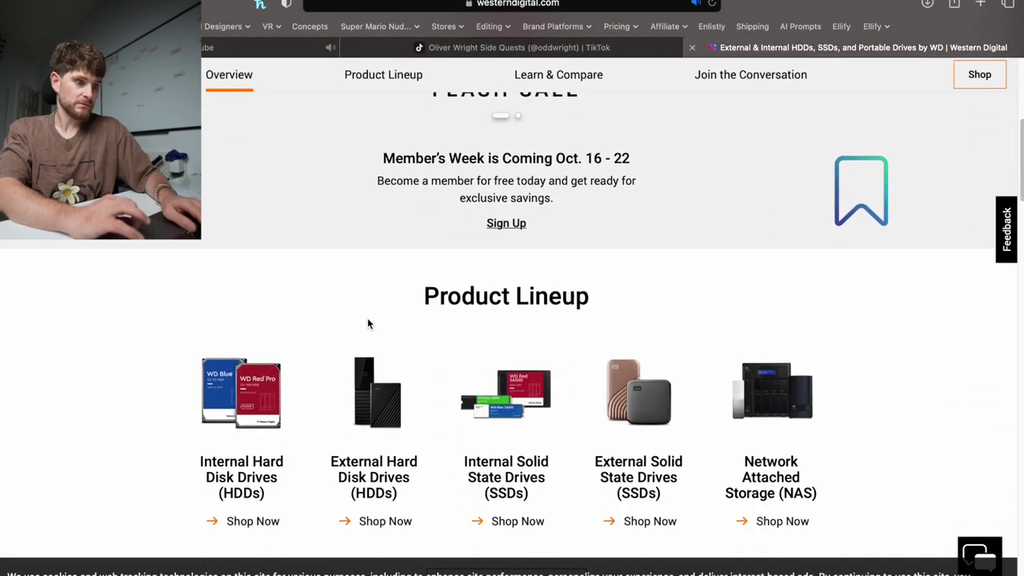
scroll(368, 323, down, 2)
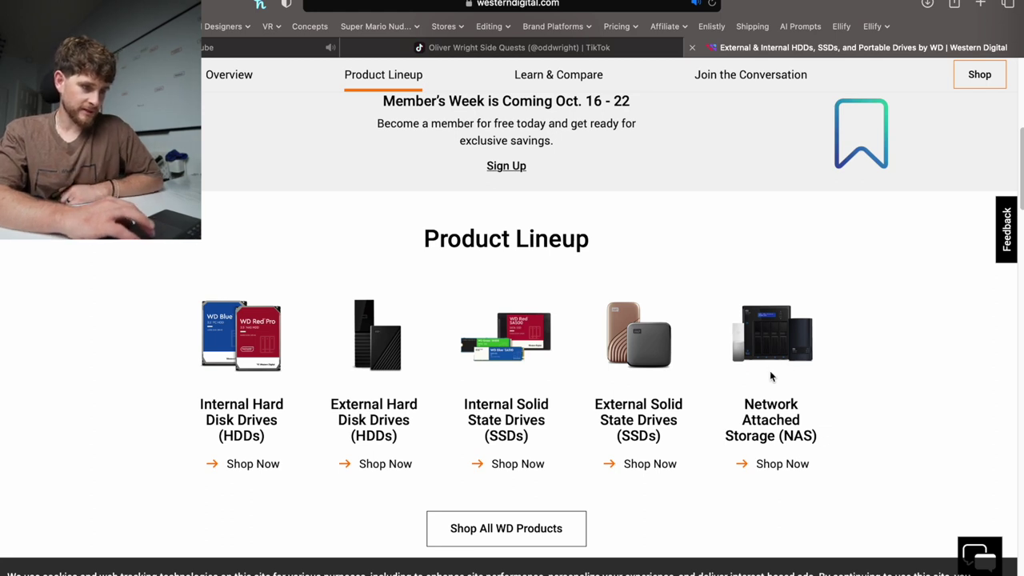
click(770, 468)
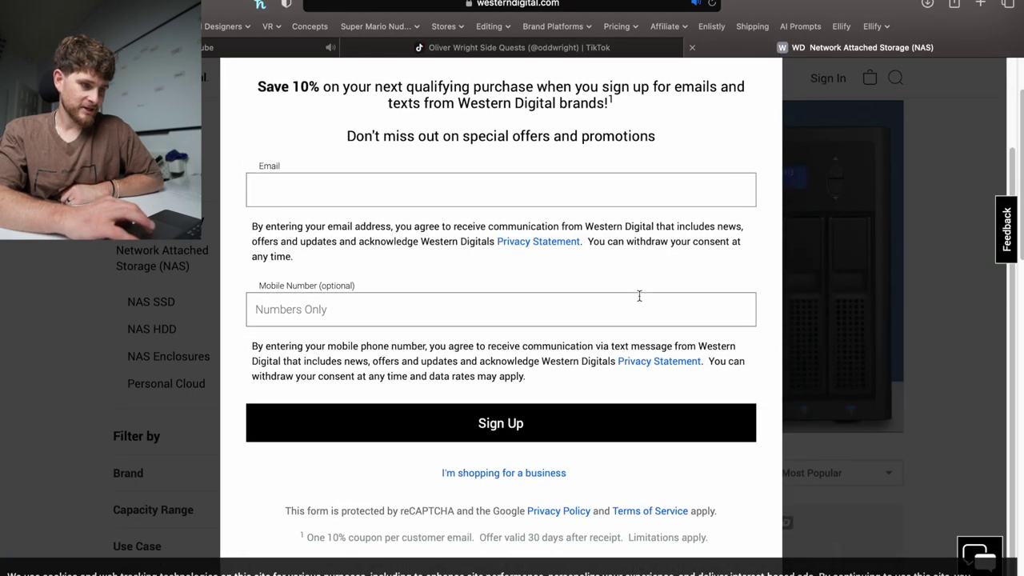
click(761, 98)
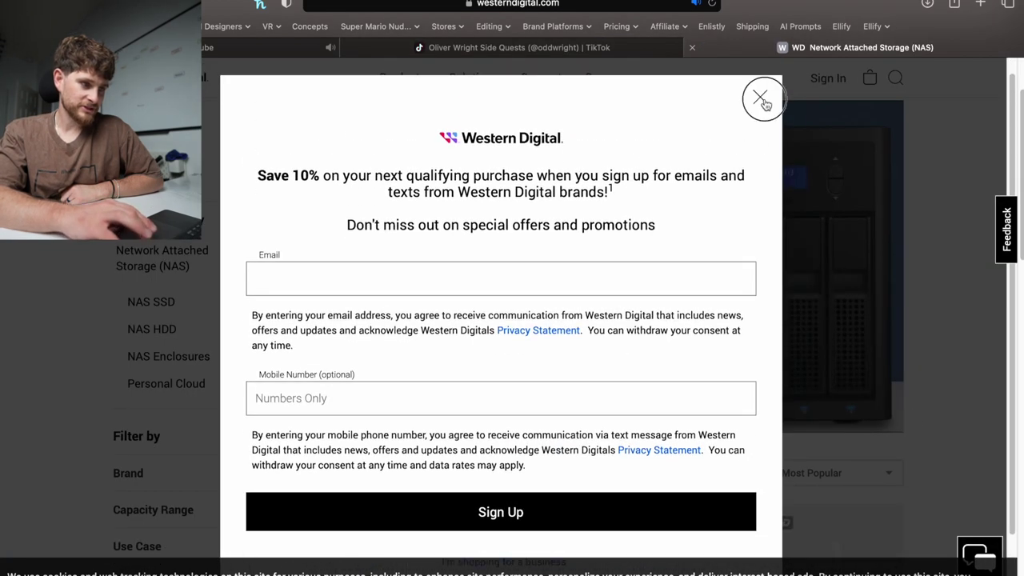
- Examine the WD NAS products, comparing the My Cloud models' capacities, ratings and starting prices
scroll(909, 442, down, 1)
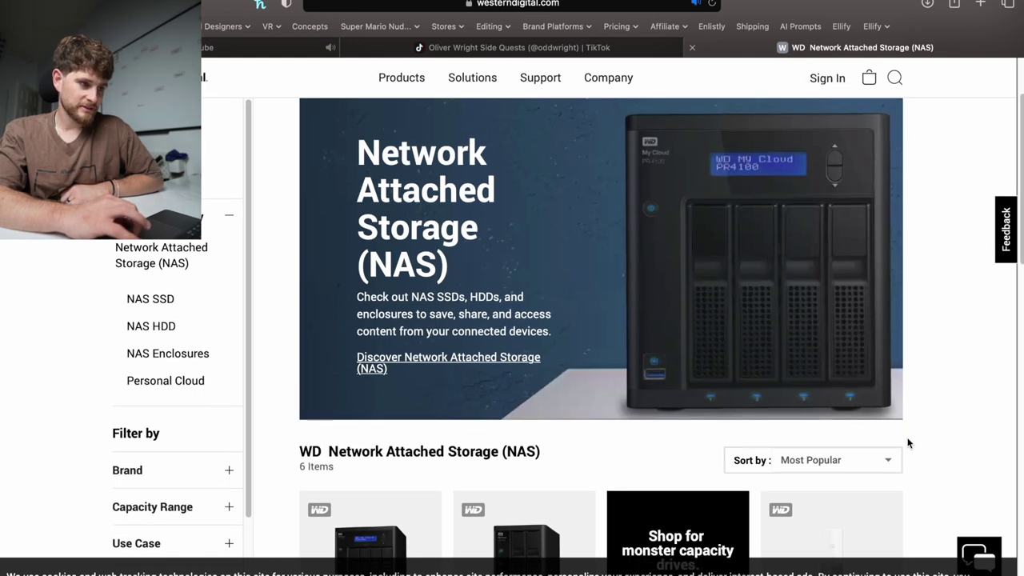
scroll(908, 442, down, 1)
scroll(908, 442, down, 1)
scroll(909, 442, down, 1)
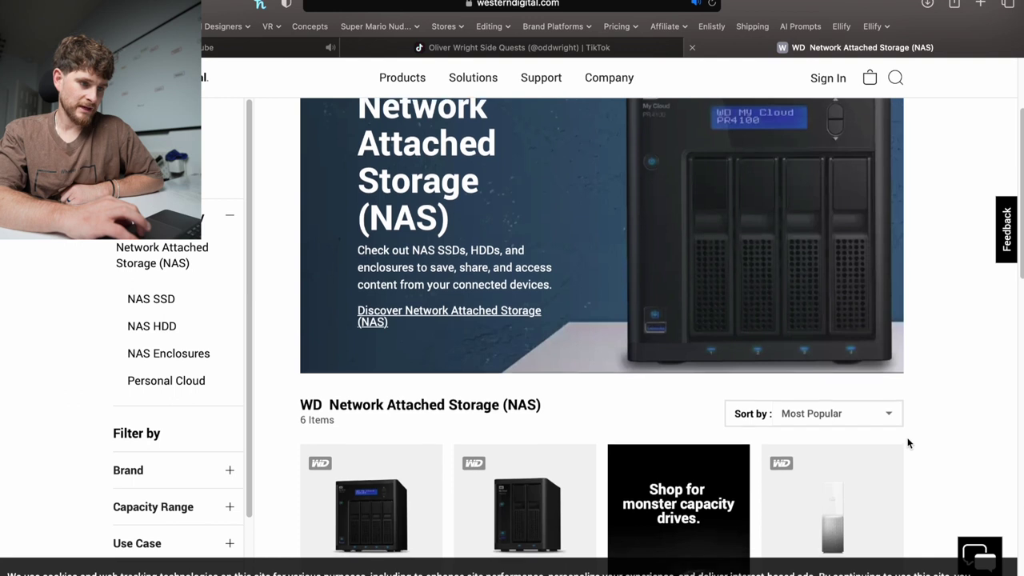
scroll(908, 443, down, 6)
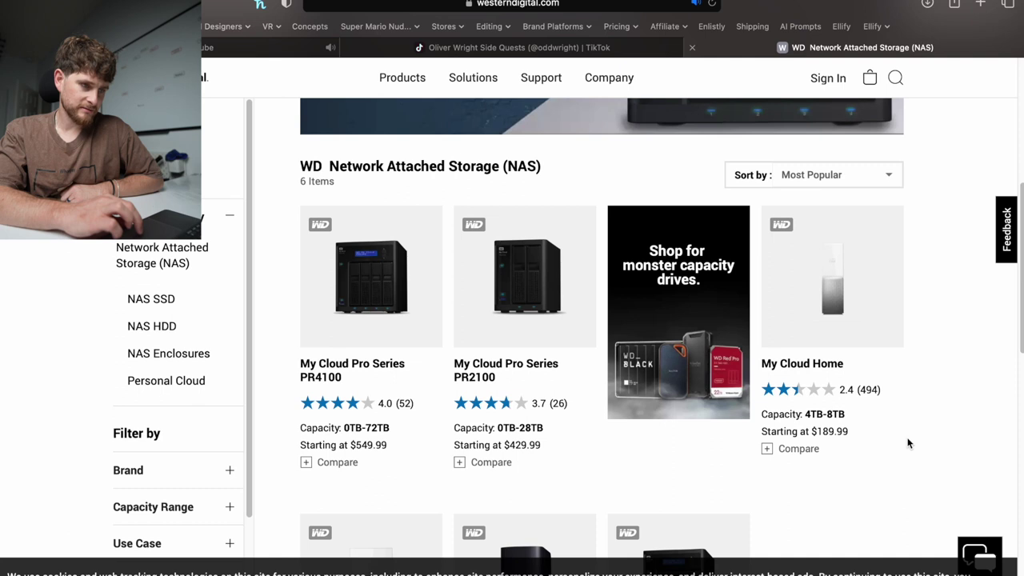
scroll(908, 442, down, 2)
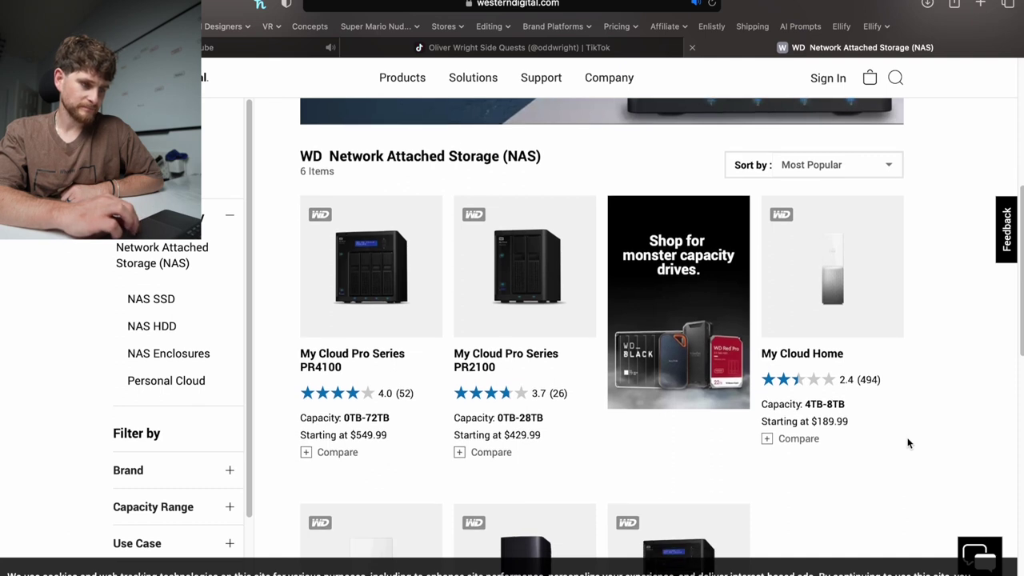
scroll(908, 442, down, 4)
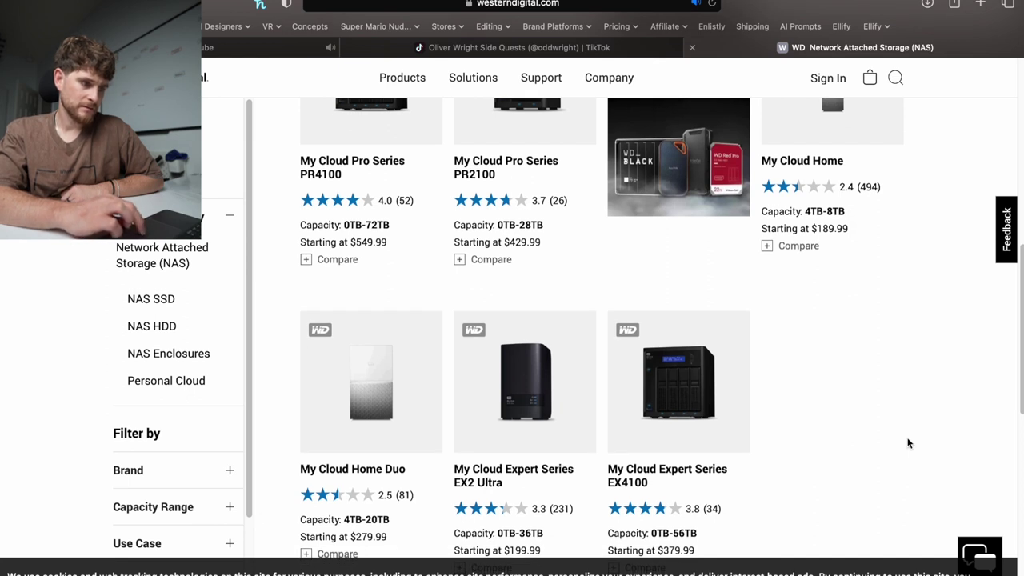
scroll(908, 443, up, 1)
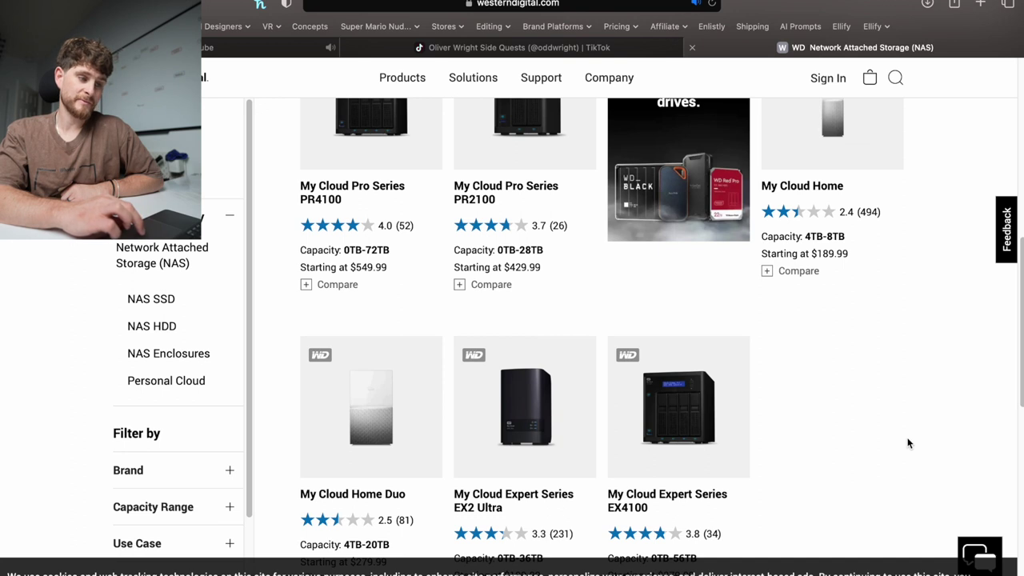
scroll(908, 442, down, 3)
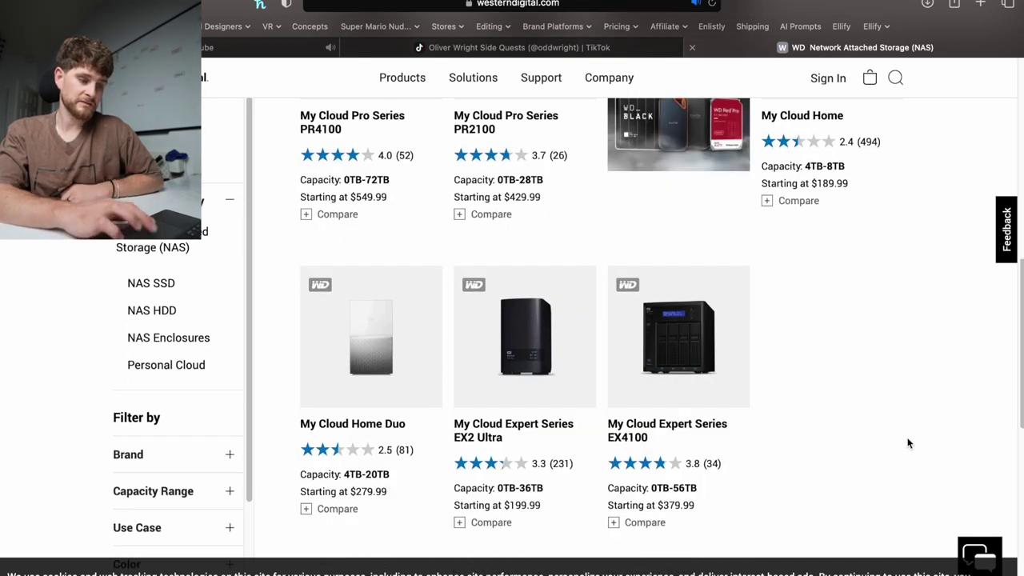
scroll(908, 442, up, 4)
scroll(909, 442, down, 5)
scroll(908, 443, up, 5)
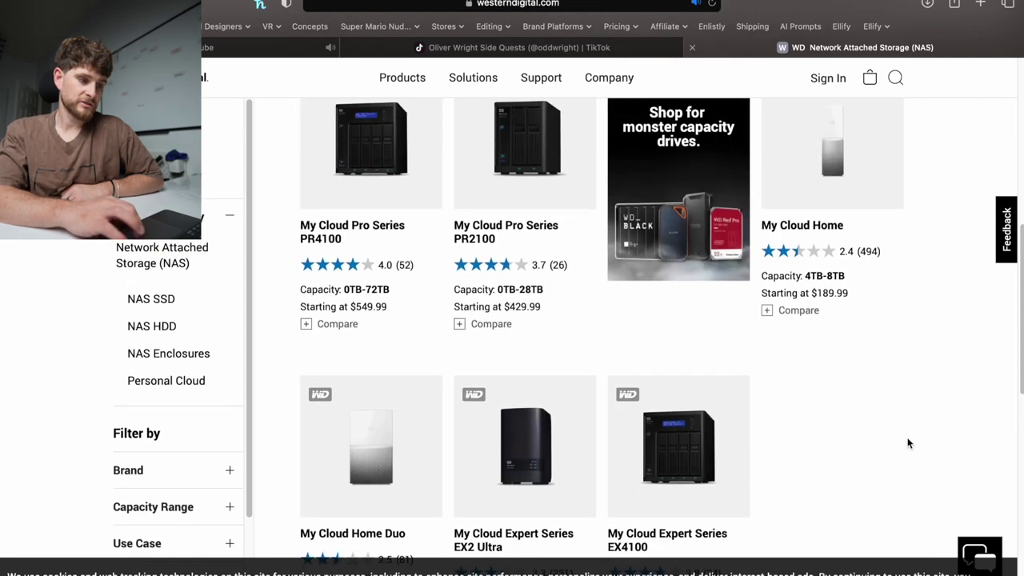
scroll(909, 442, down, 3)
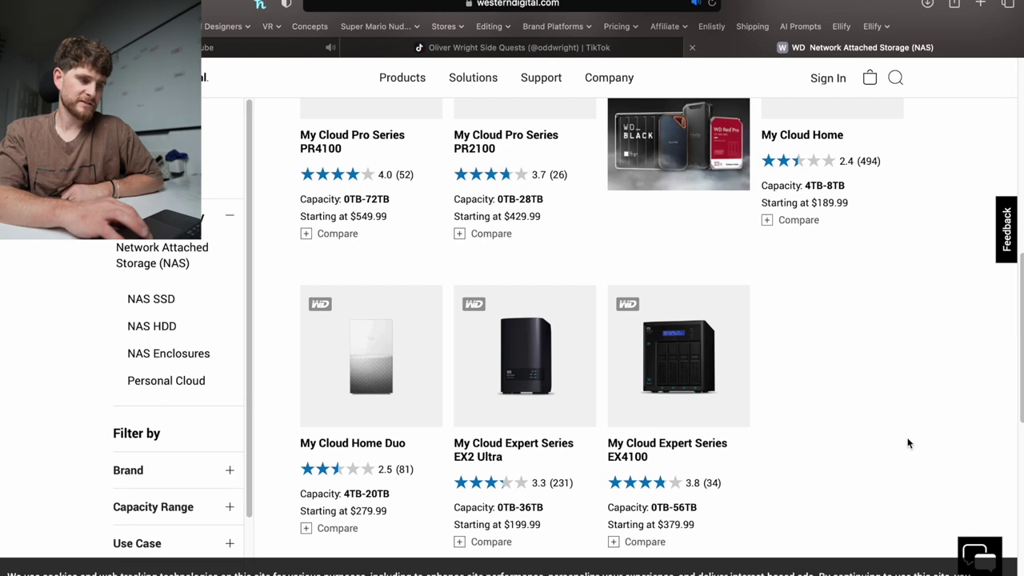
scroll(908, 443, up, 1)
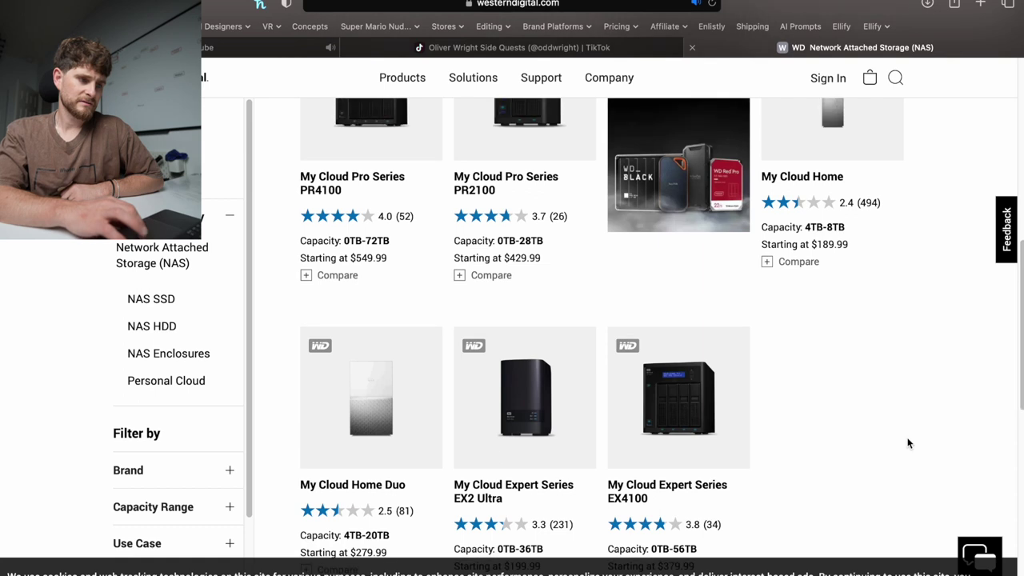
scroll(908, 443, up, 1)
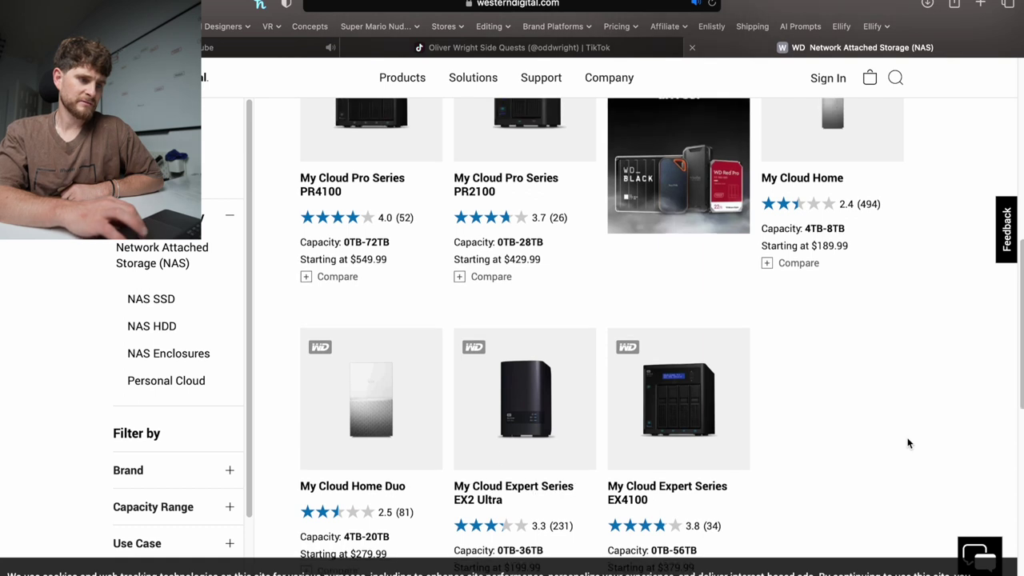
scroll(909, 443, down, 1)
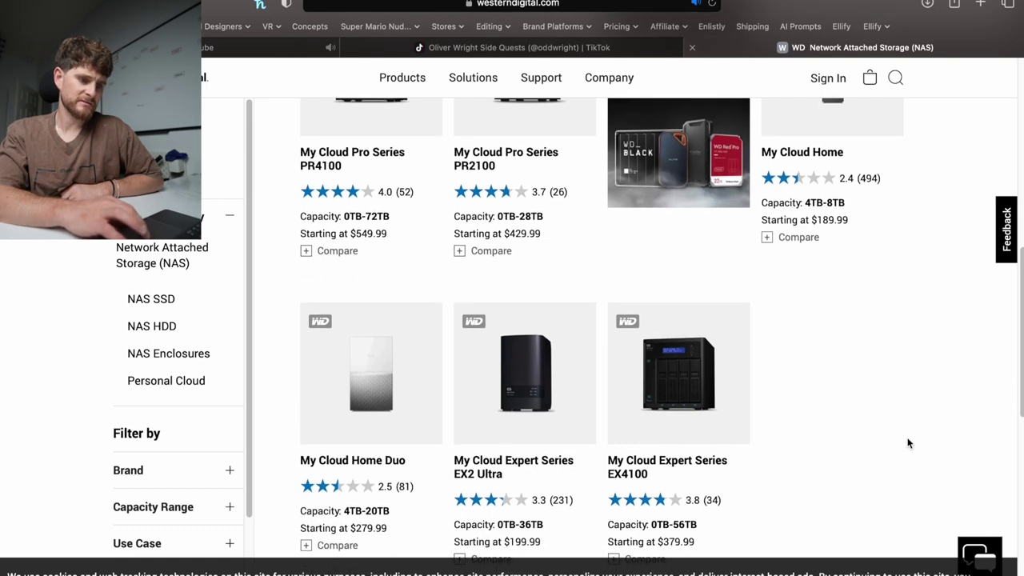
scroll(908, 442, down, 1)
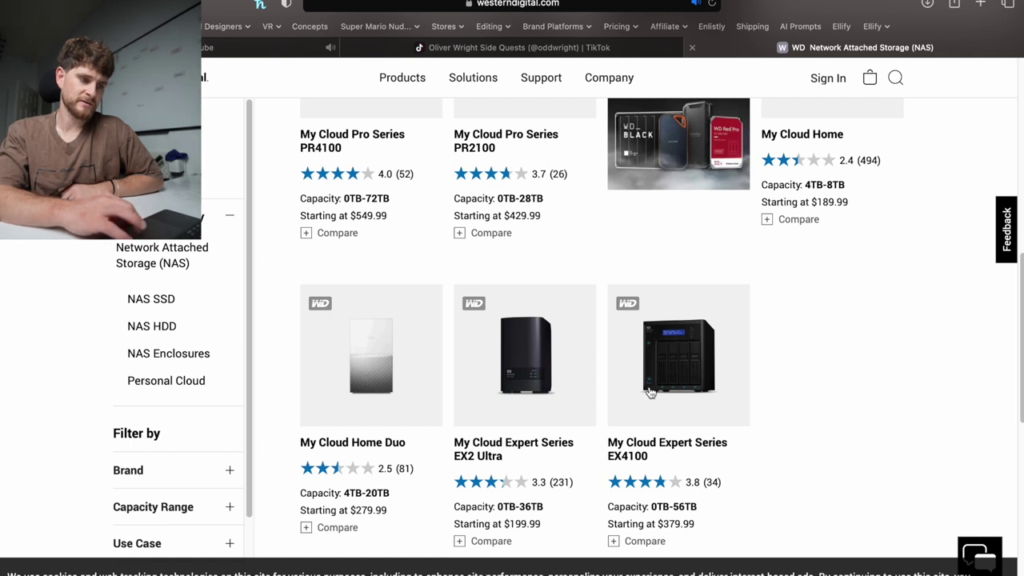
scroll(650, 392, down, 4)
scroll(649, 393, up, 5)
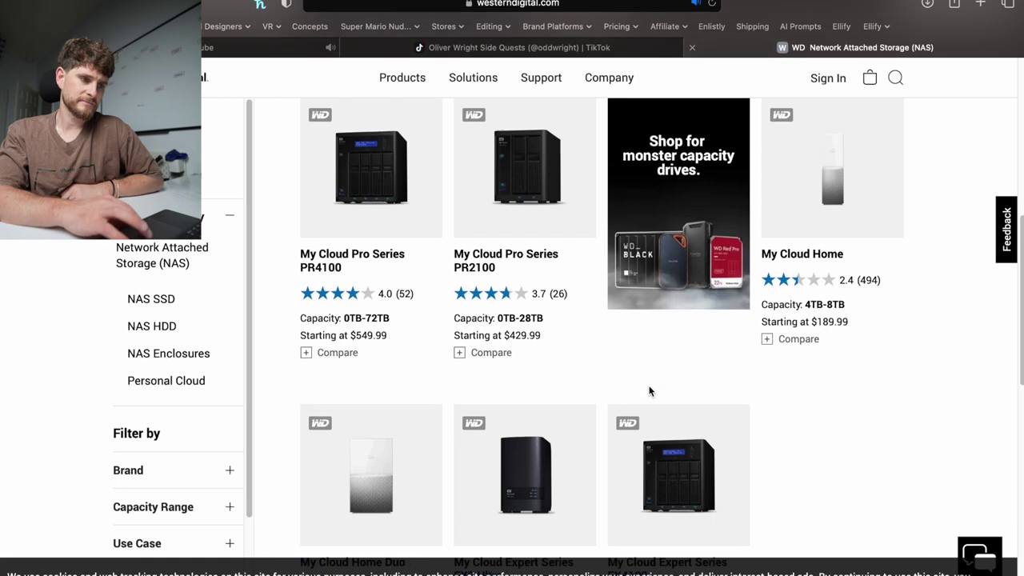
scroll(650, 392, up, 2)
scroll(650, 392, down, 4)
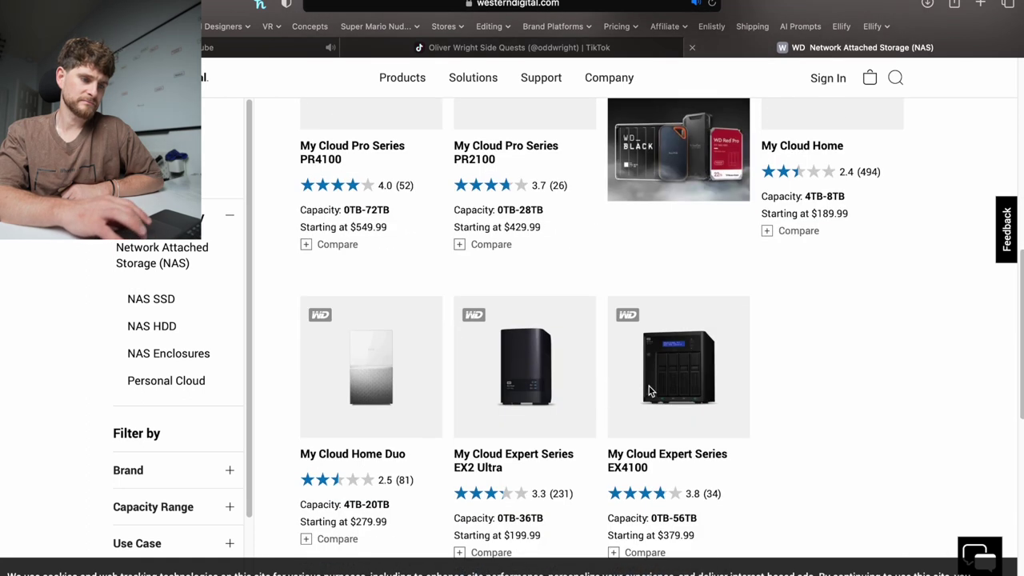
- Open the My Cloud Expert Series EX4100 product page and set its capacity to 56TB to check the price
click(649, 391)
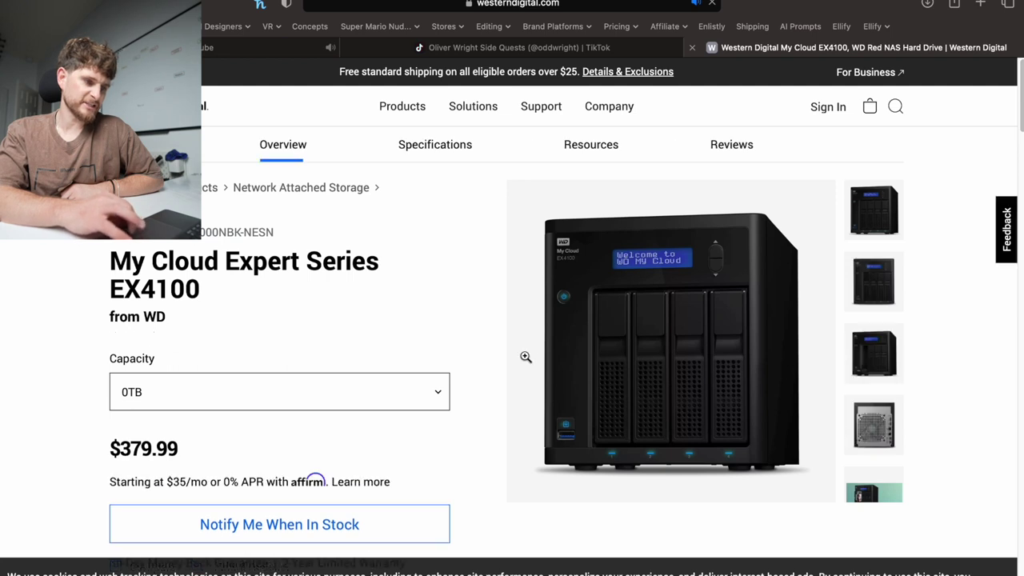
scroll(526, 357, down, 3)
click(438, 271)
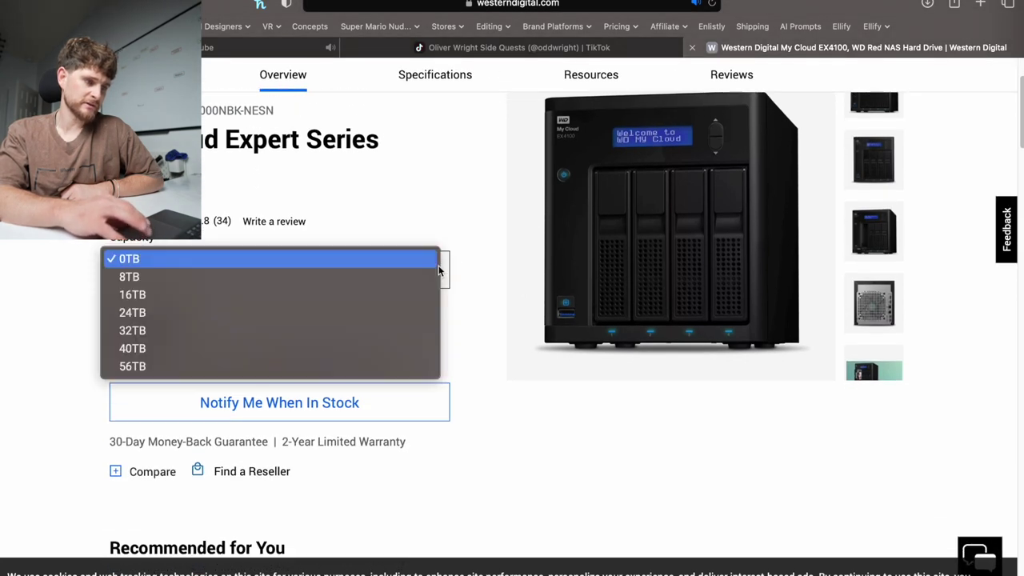
click(393, 365)
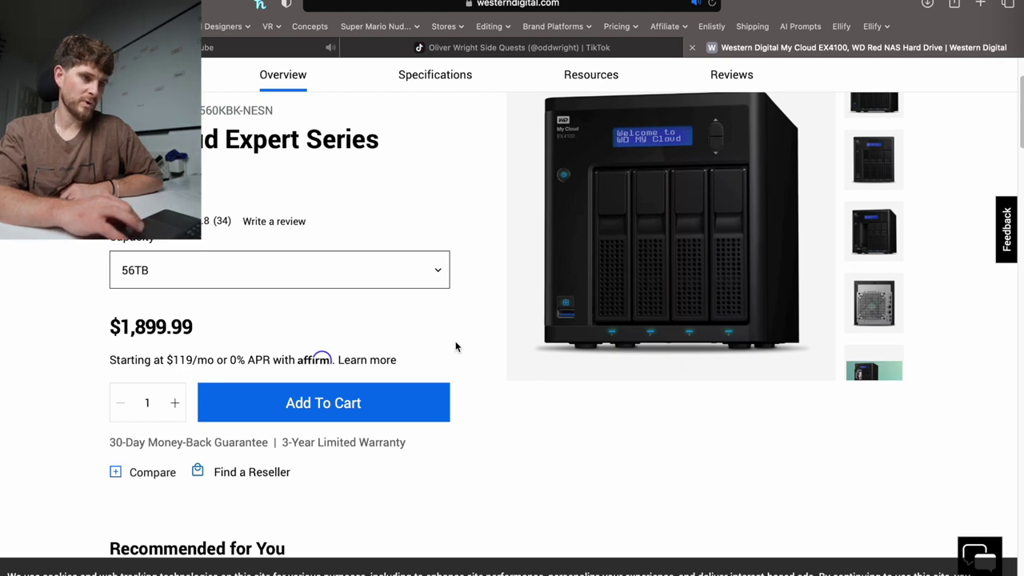
- Return to the WD product lineup, open the External Hard Disk Drives (HDDs) category and browse its products
key(super+bracketleft)
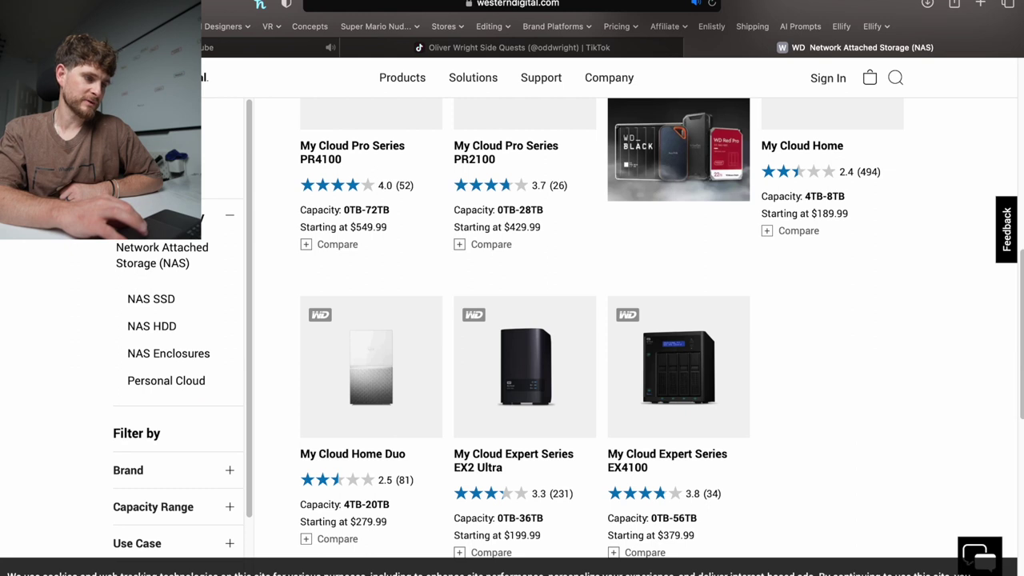
key(super+bracketright)
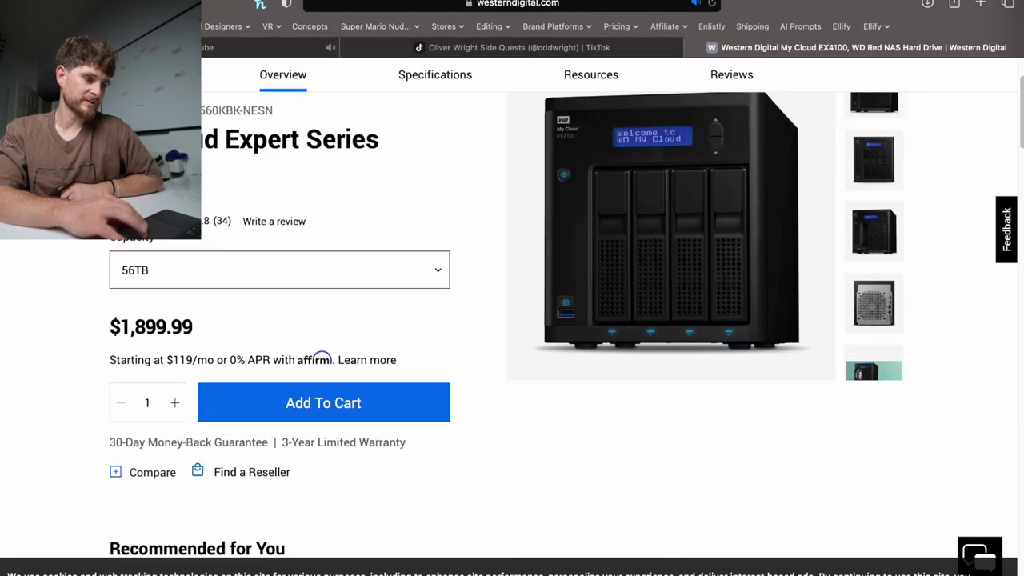
key(super+bracketleft)
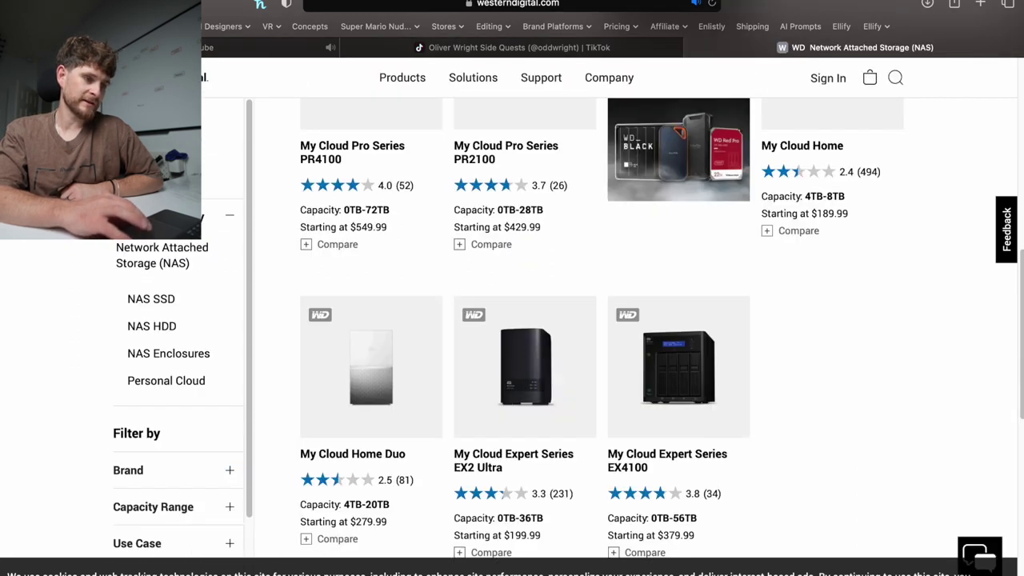
key(super+bracketleft)
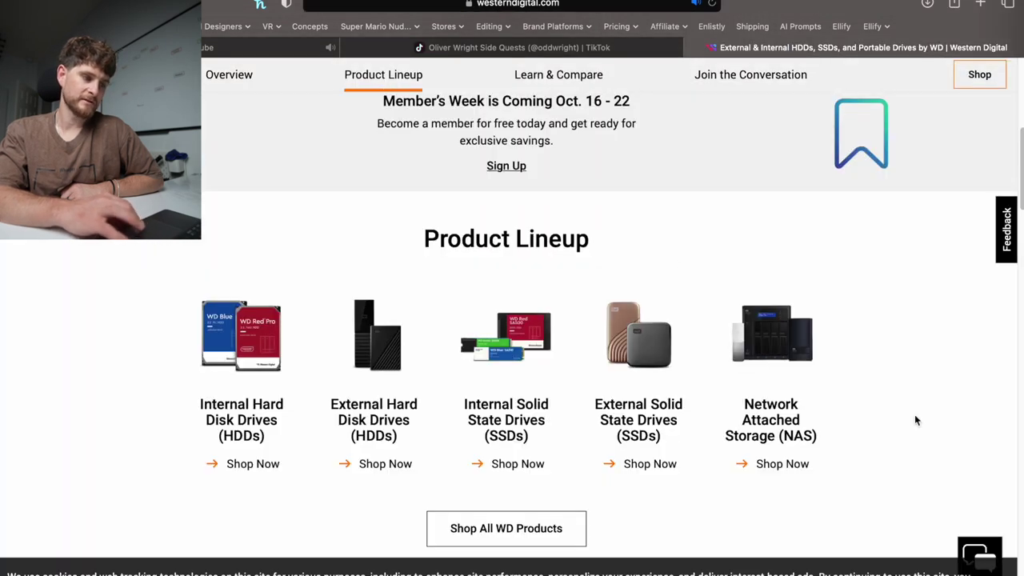
click(382, 465)
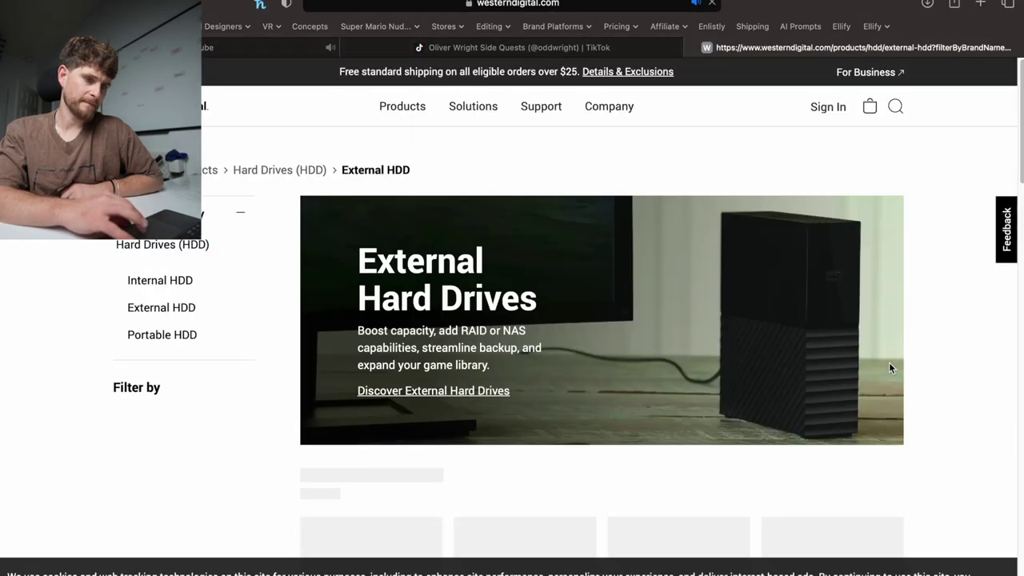
scroll(942, 344, down, 10)
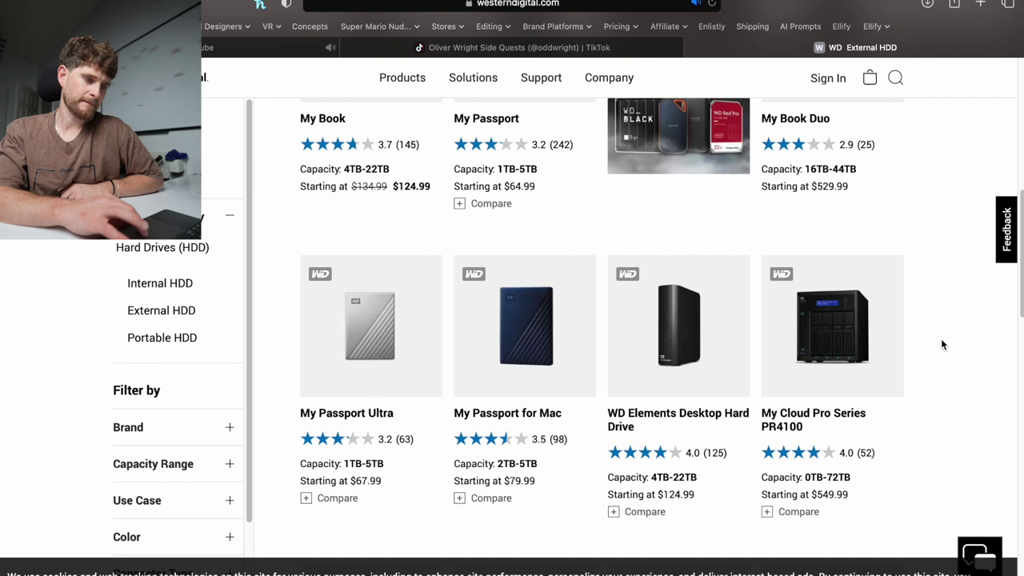
scroll(941, 344, down, 2)
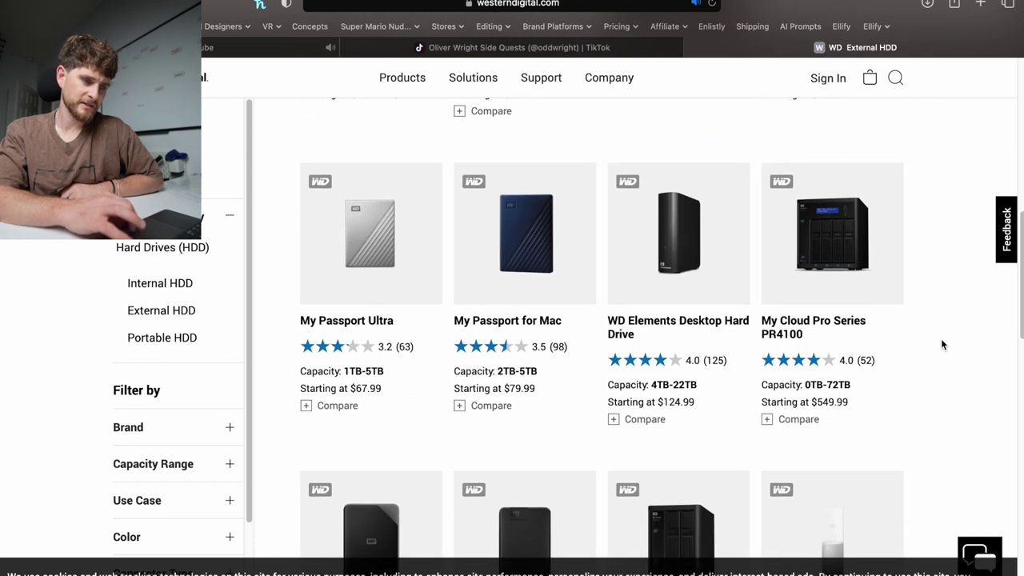
scroll(941, 344, down, 1)
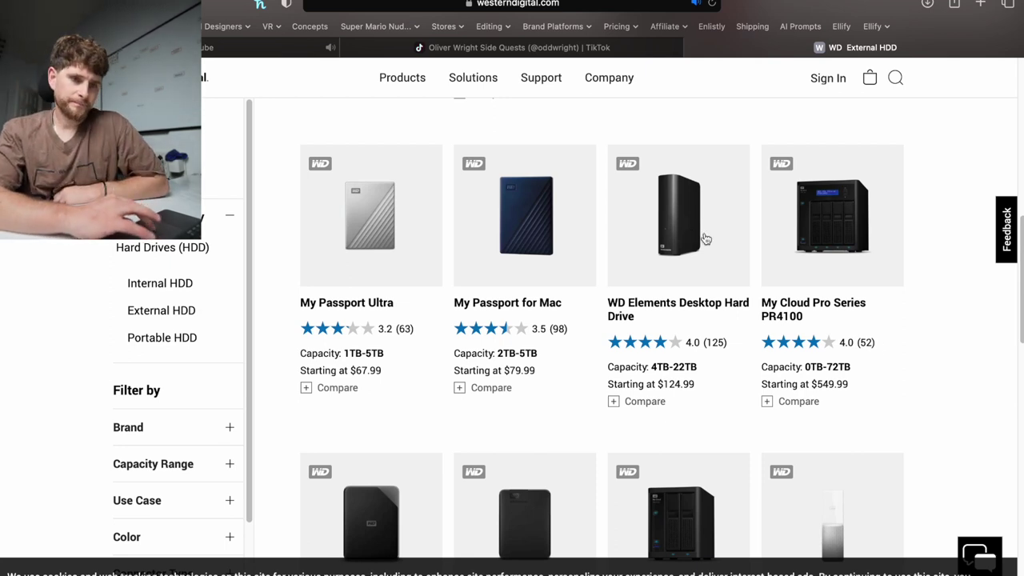
- Examine the WD external hard drive listings, comparing the models' capacities, ratings and starting prices
scroll(929, 360, down, 2)
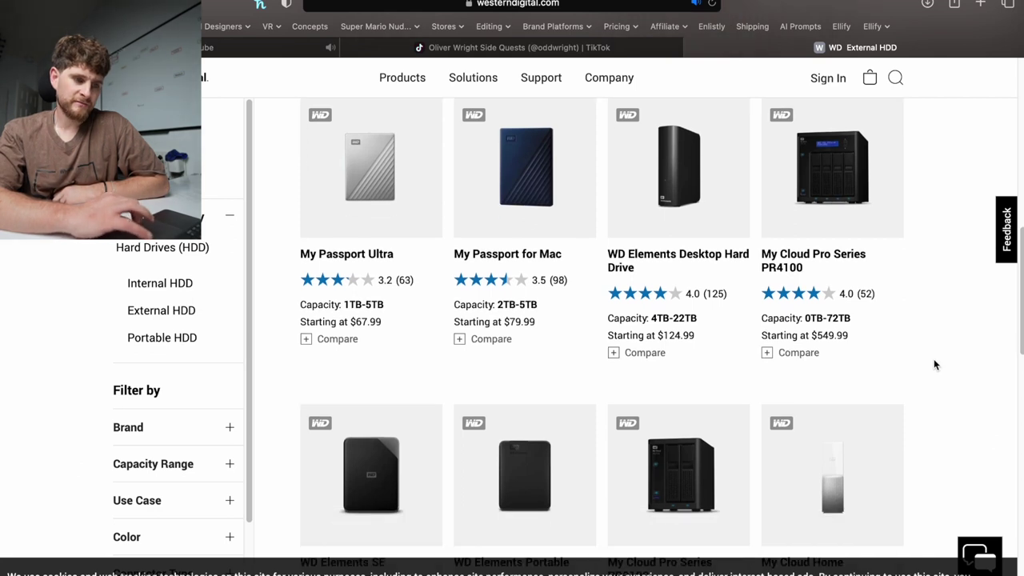
scroll(933, 364, down, 2)
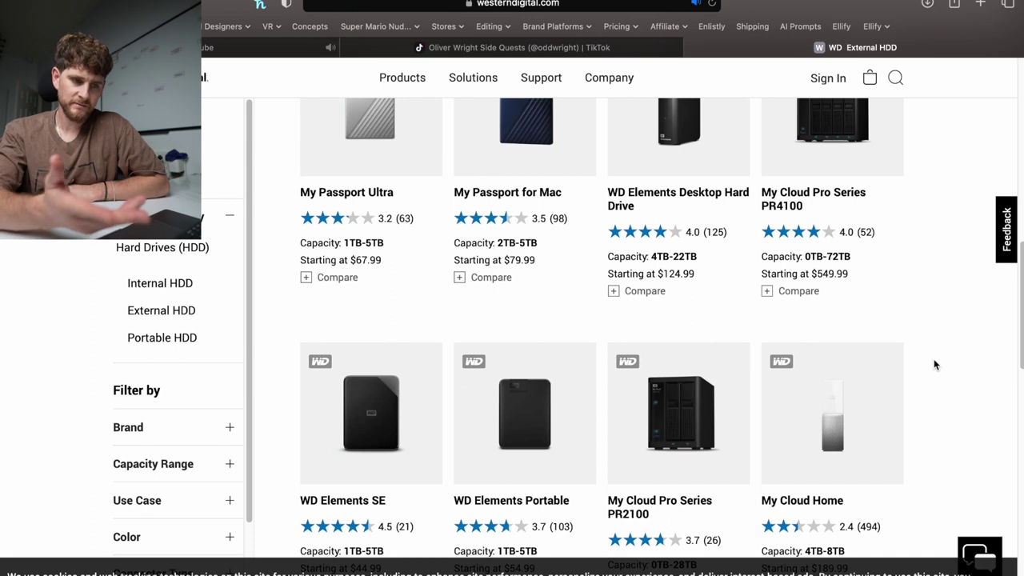
scroll(933, 365, down, 4)
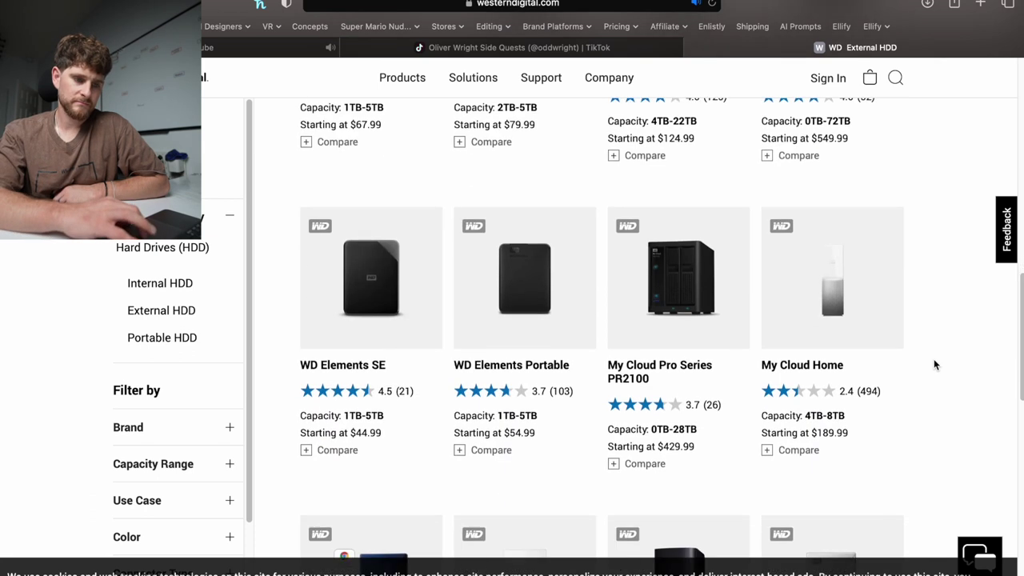
scroll(934, 365, down, 5)
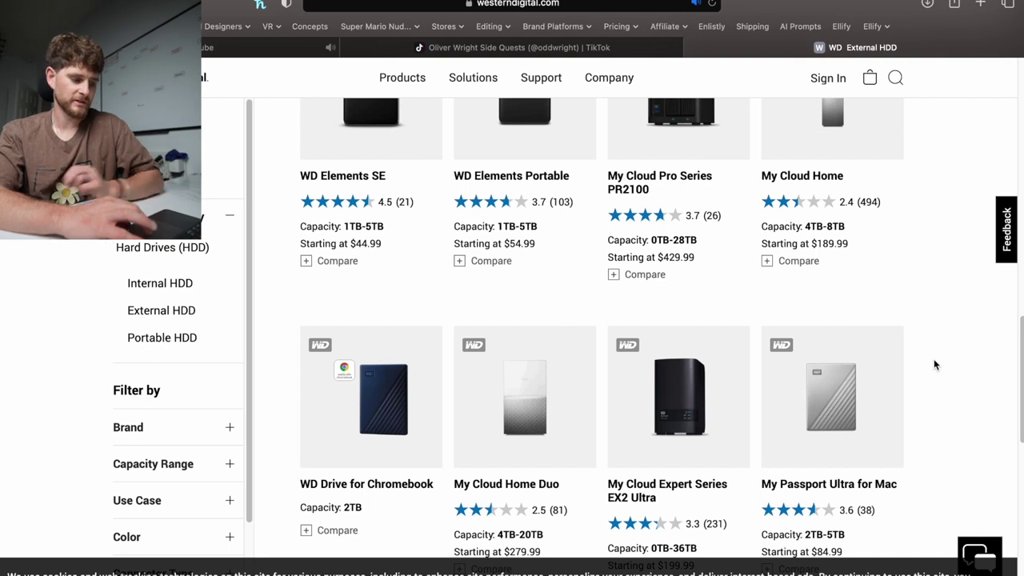
key(super+Tab)
key(super+Tab)
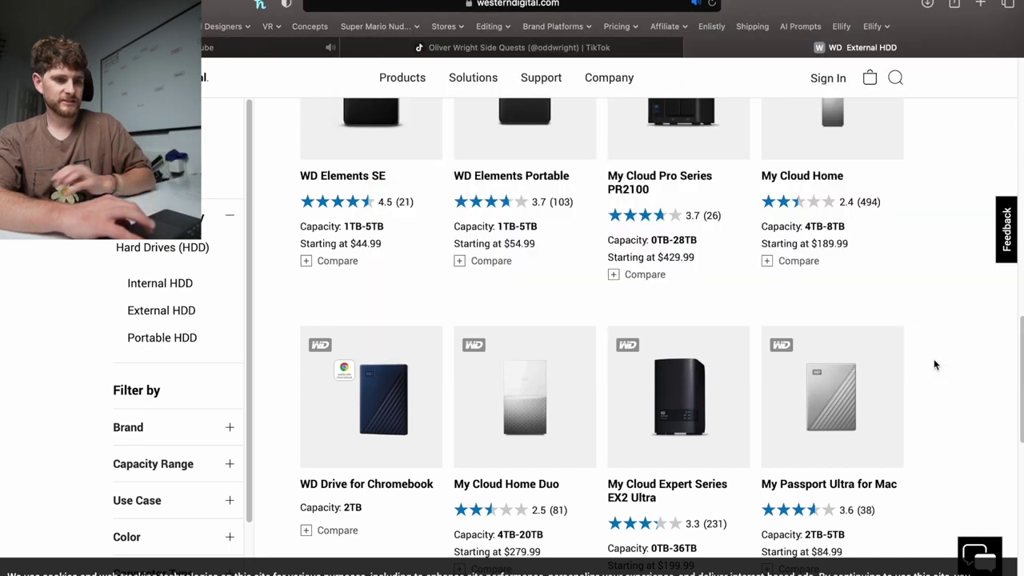
scroll(934, 365, down, 1)
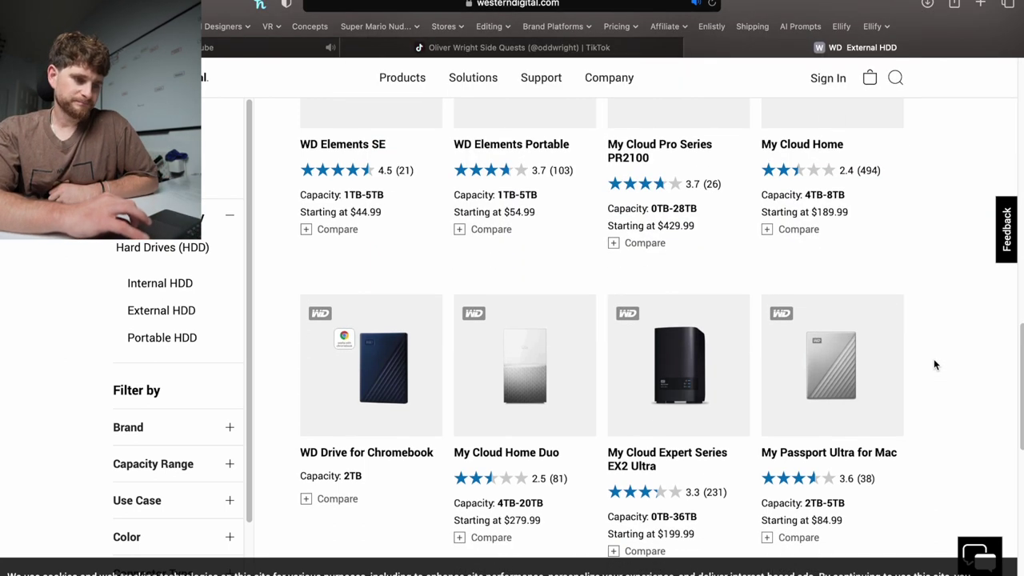
scroll(934, 365, down, 1)
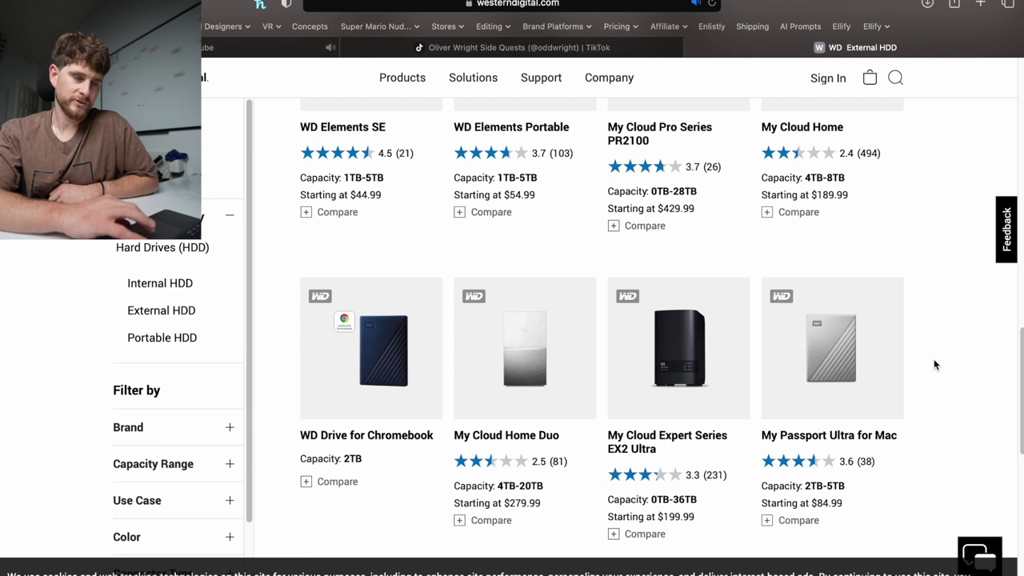
scroll(934, 365, up, 5)
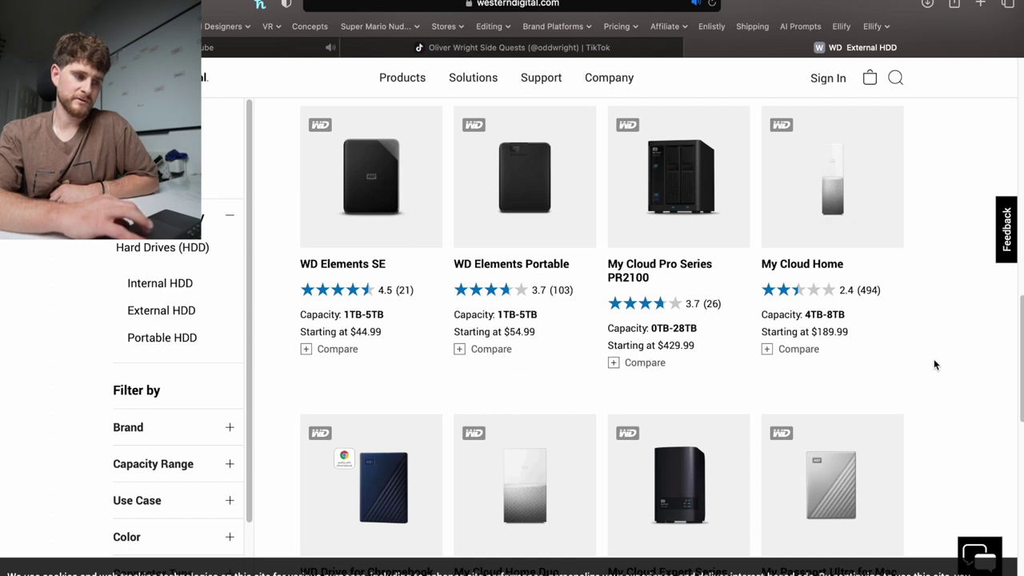
scroll(934, 364, down, 5)
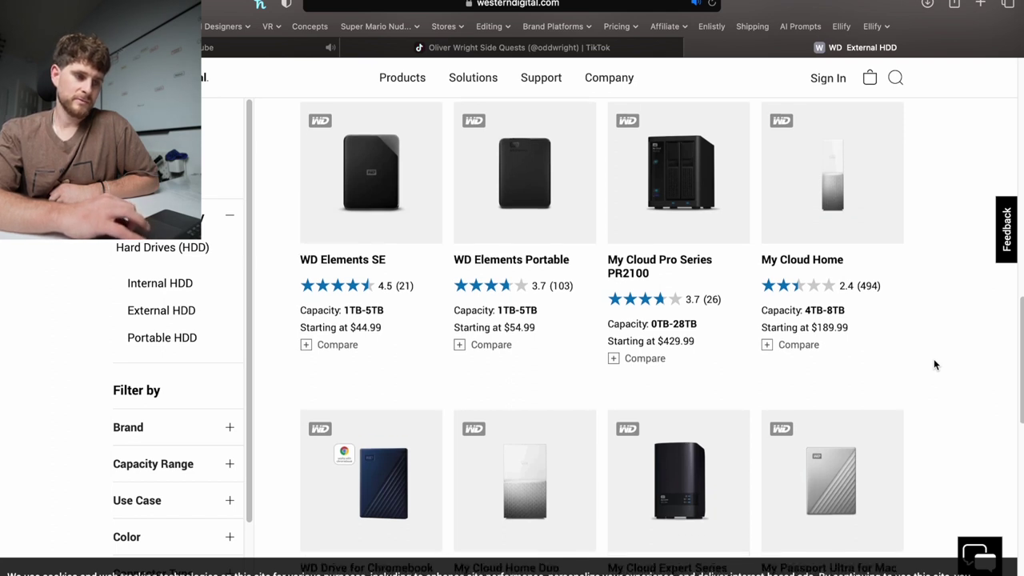
- Open the My Cloud Expert Series EX2 Ultra product page and set its capacity to 36TB to check the price
scroll(934, 364, down, 4)
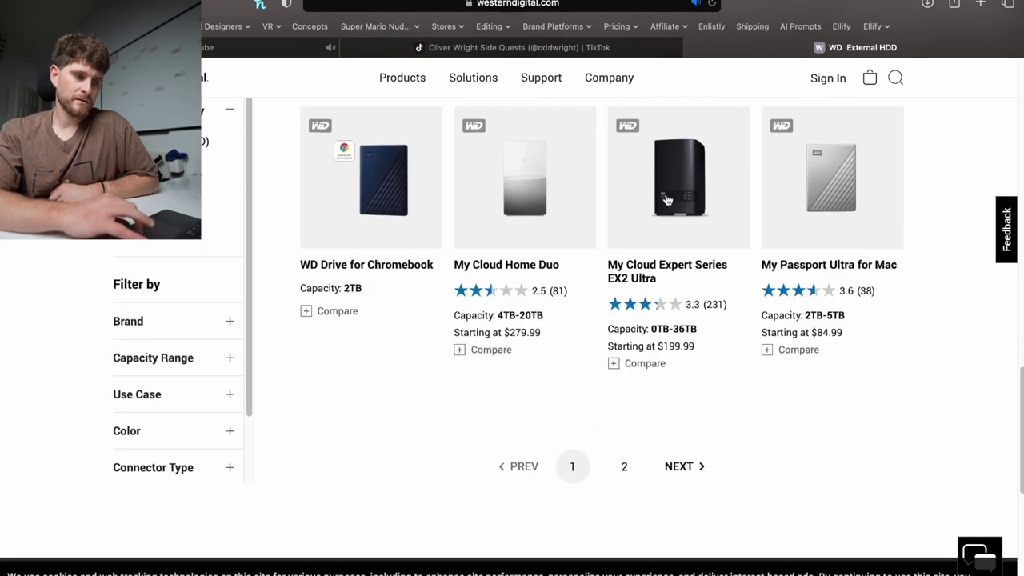
click(675, 228)
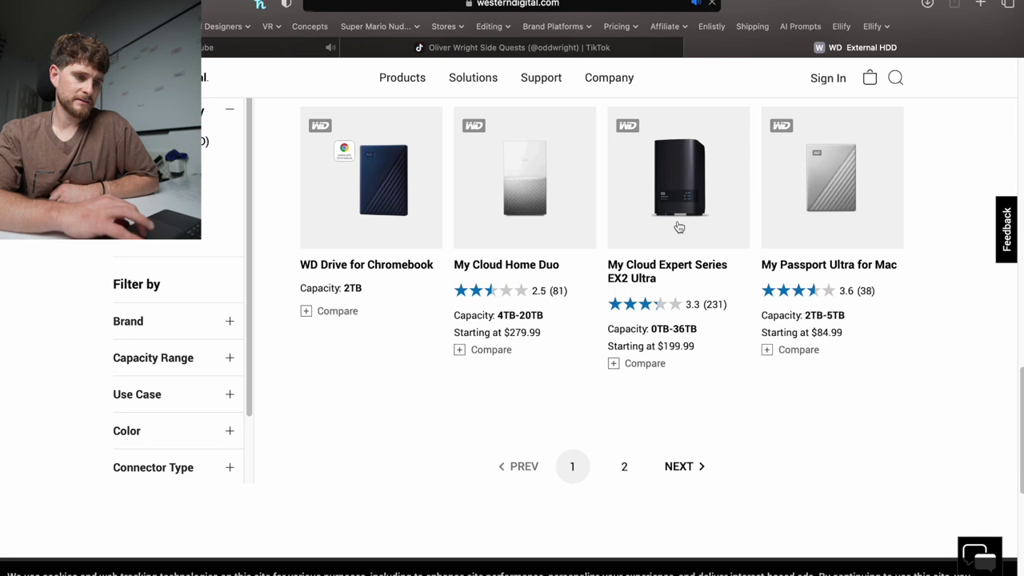
scroll(543, 329, down, 4)
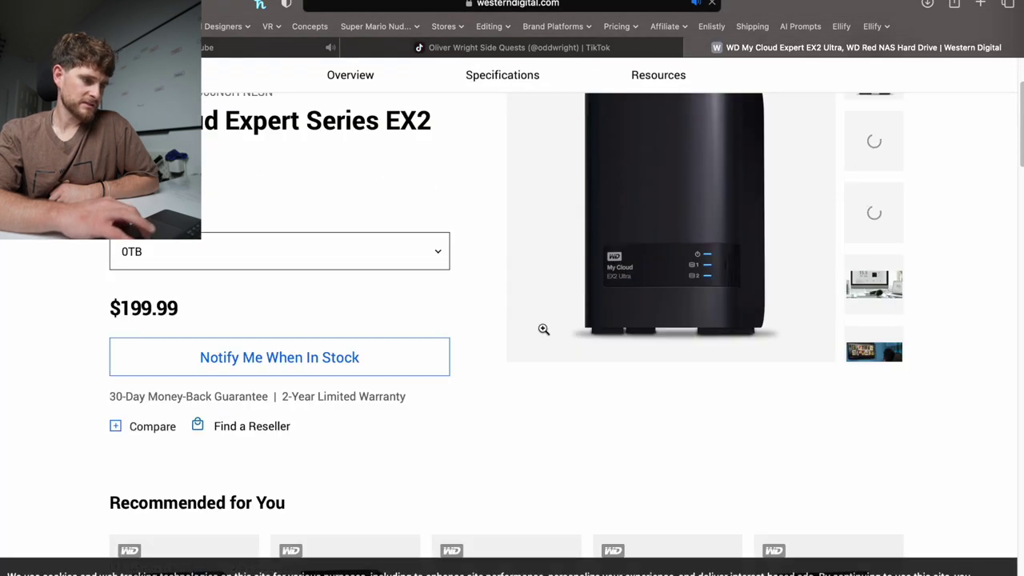
click(439, 255)
click(356, 384)
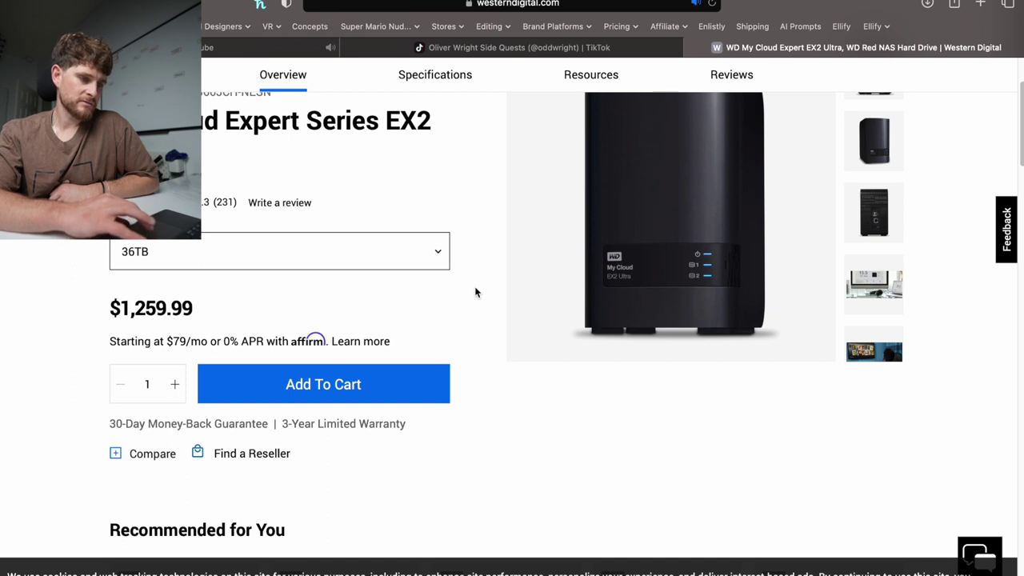
scroll(475, 292, up, 1)
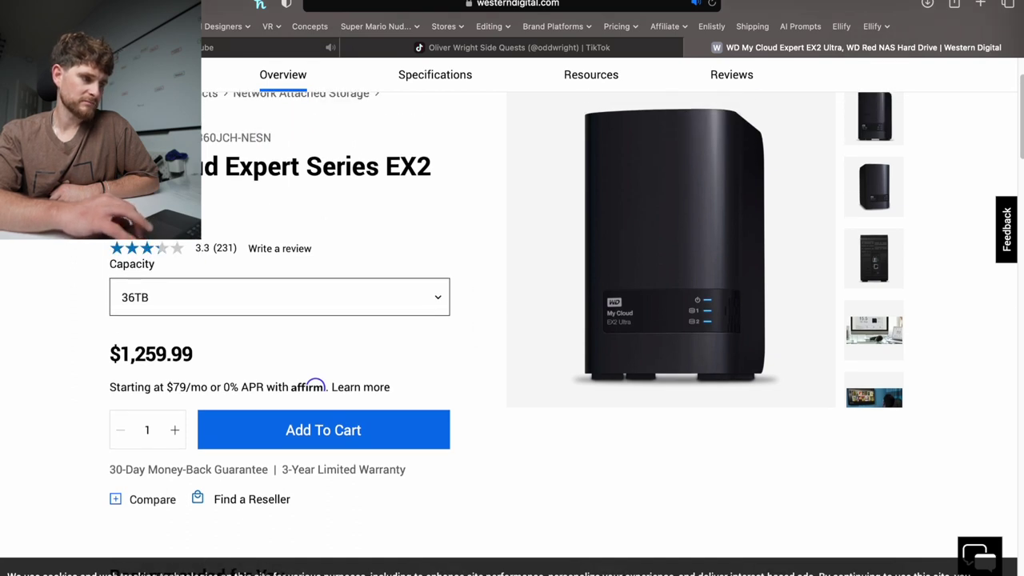
- Return to the external HDD listings and browse the products on page 2
key(super+bracketleft)
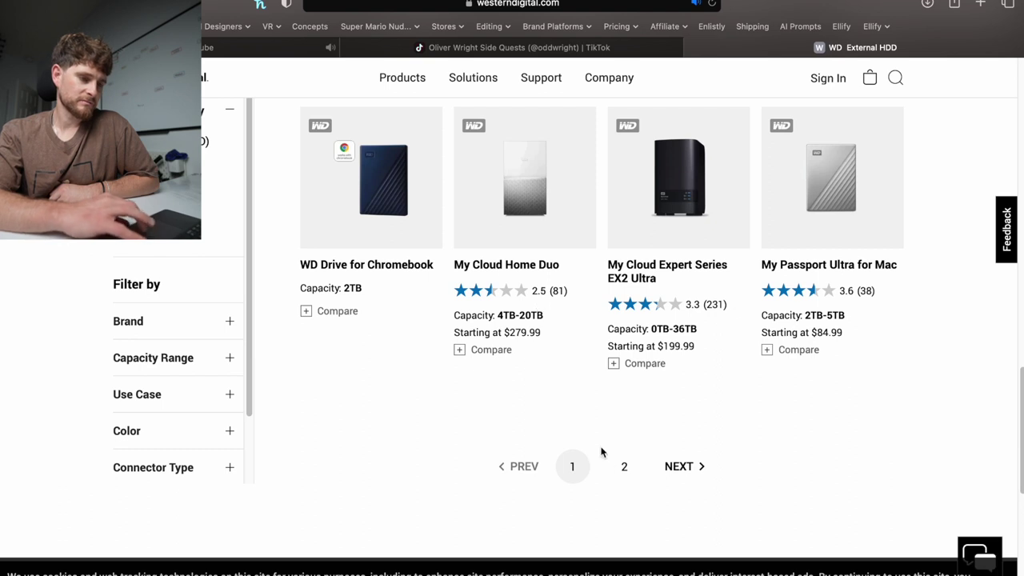
click(625, 472)
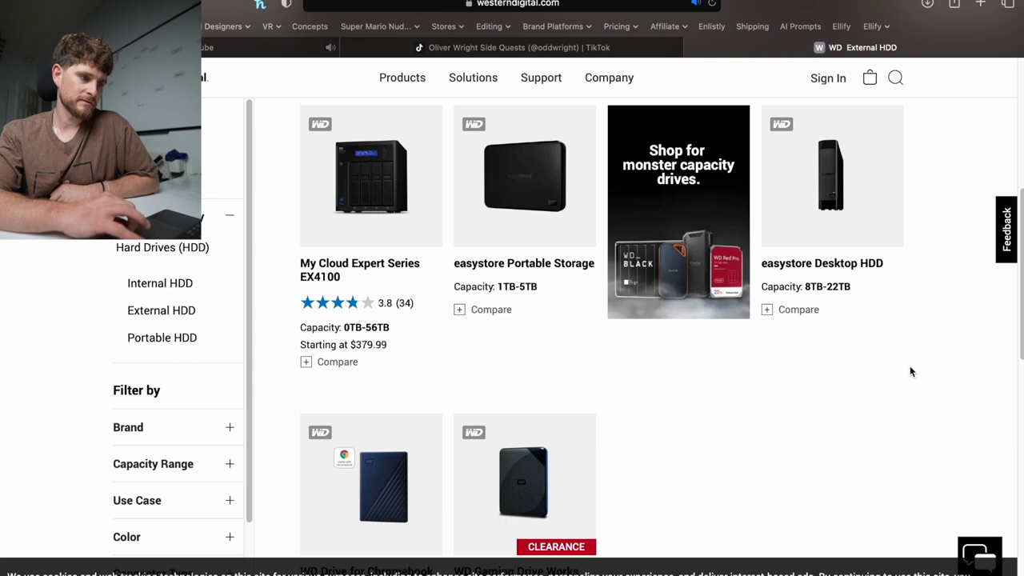
scroll(911, 371, down, 5)
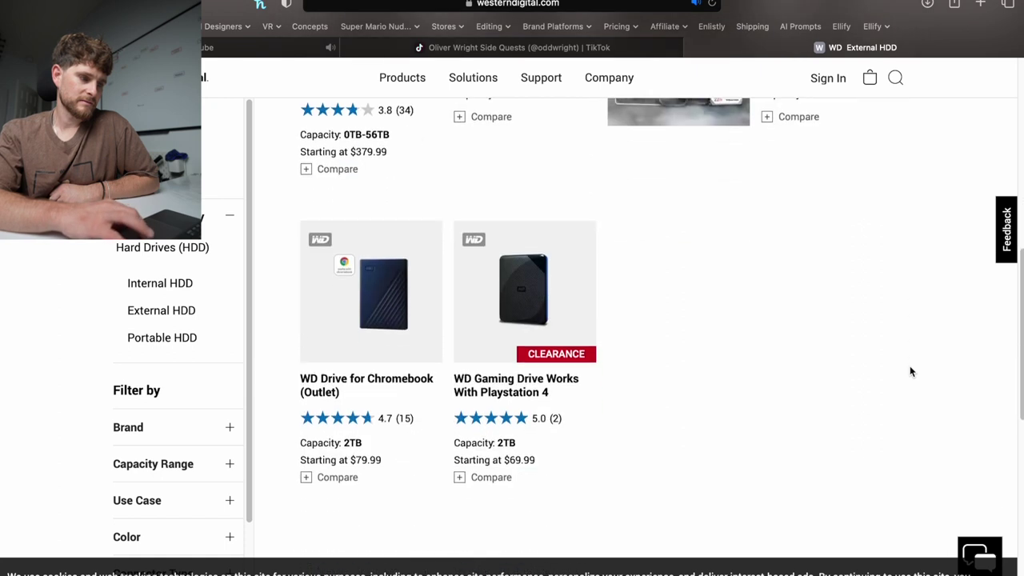
scroll(910, 371, up, 5)
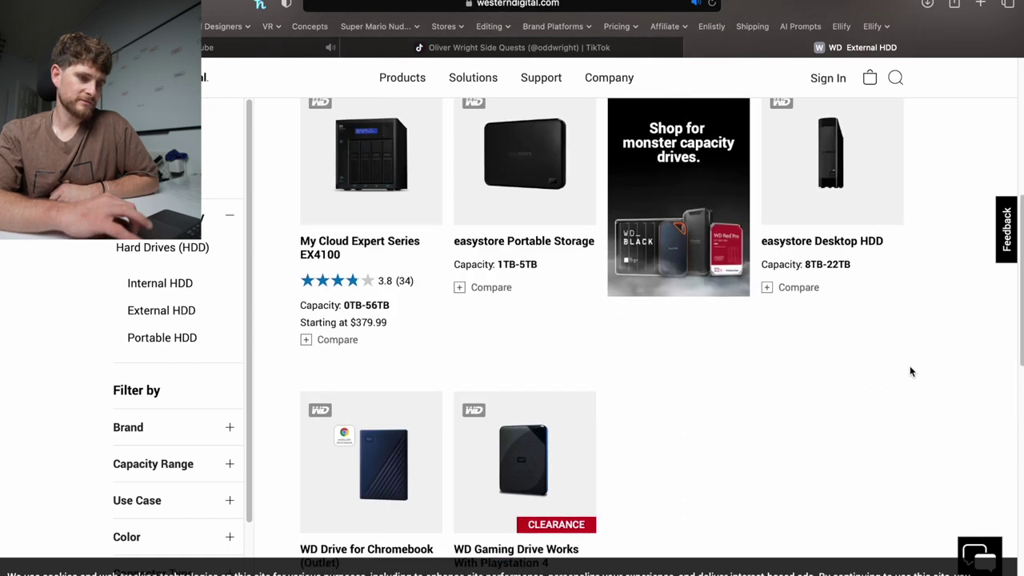
scroll(910, 371, up, 1)
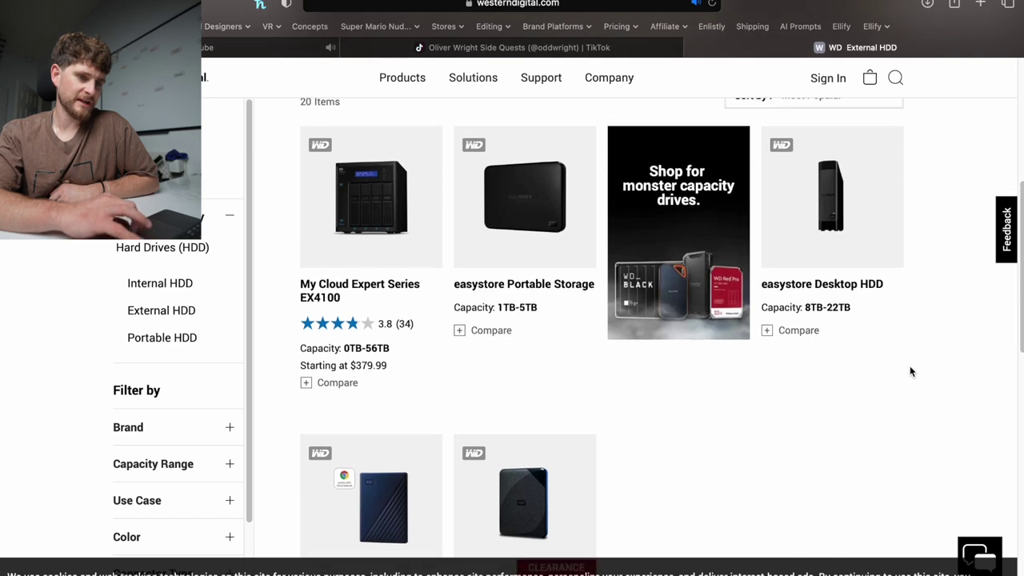
- Open the easystore Desktop HDD product page and set its capacity to 22TB
click(818, 212)
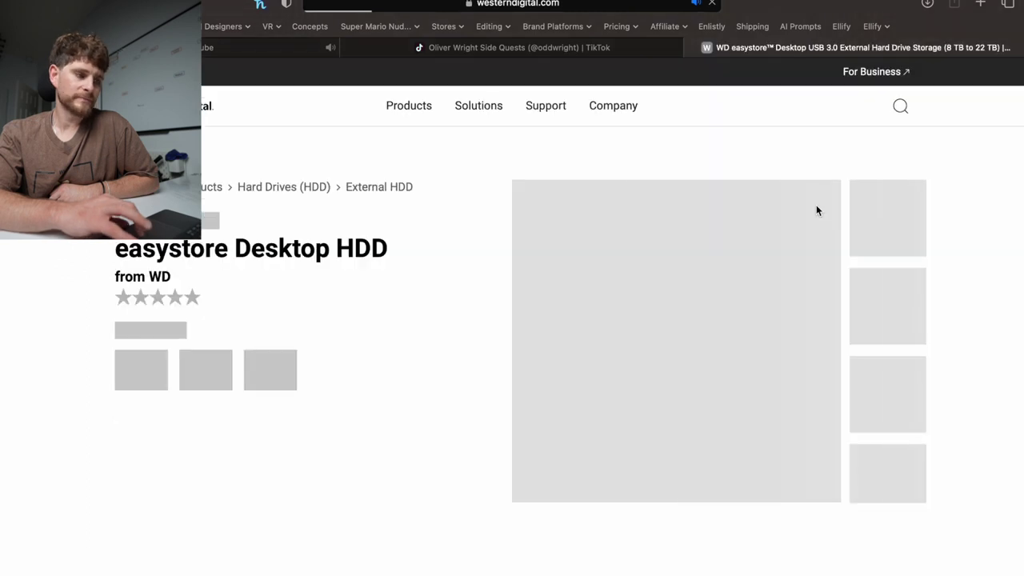
scroll(512, 356, down, 3)
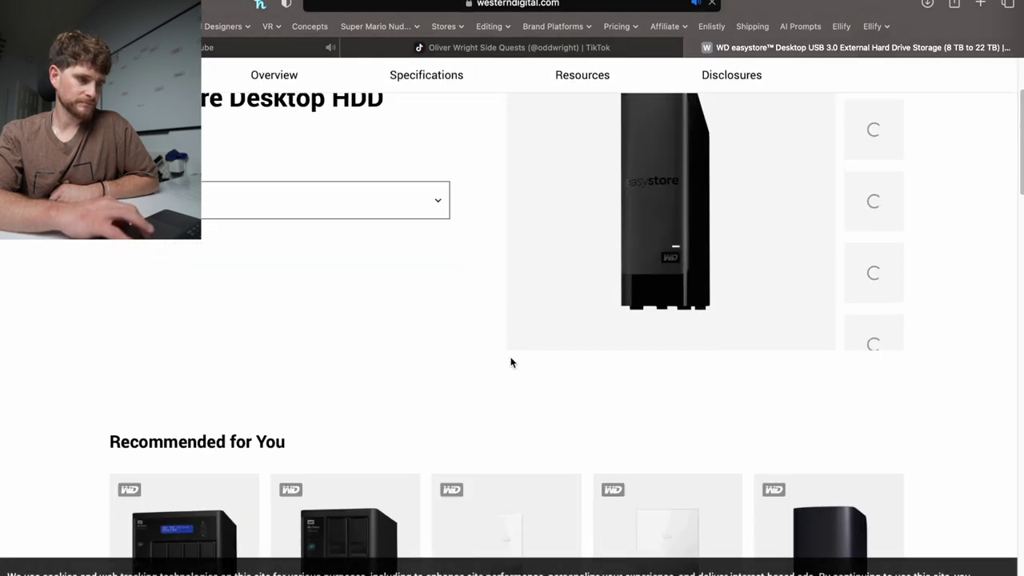
click(409, 204)
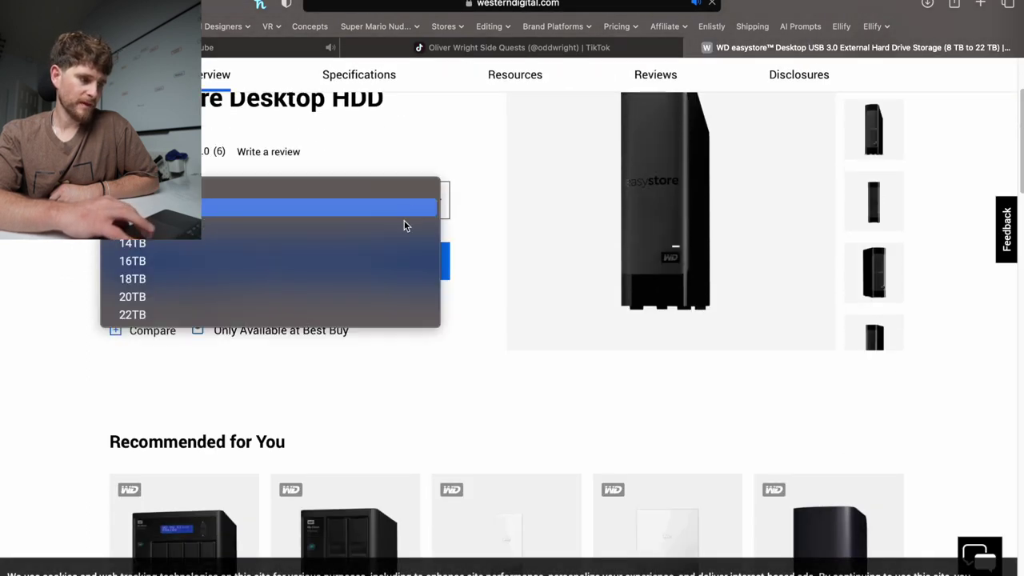
click(374, 317)
scroll(468, 253, down, 2)
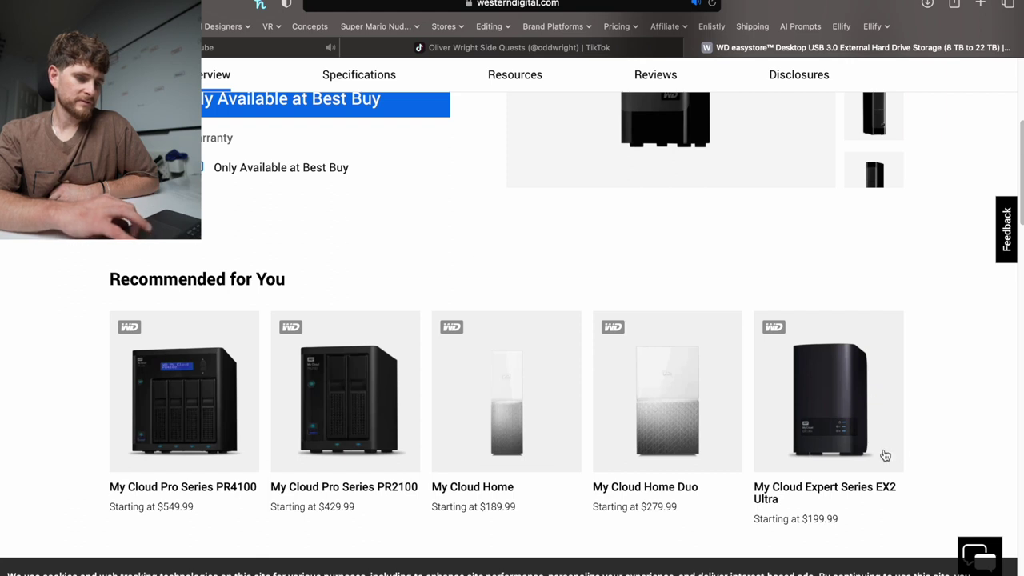
scroll(832, 418, up, 3)
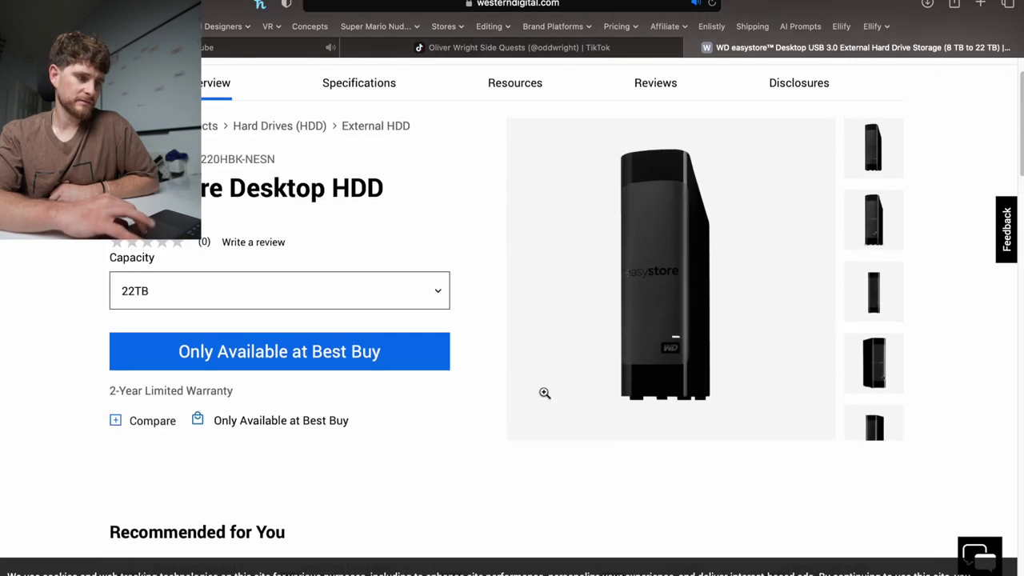
- Open the easystore drive's Best Buy page, deny the location request and review the product's price and options
click(262, 353)
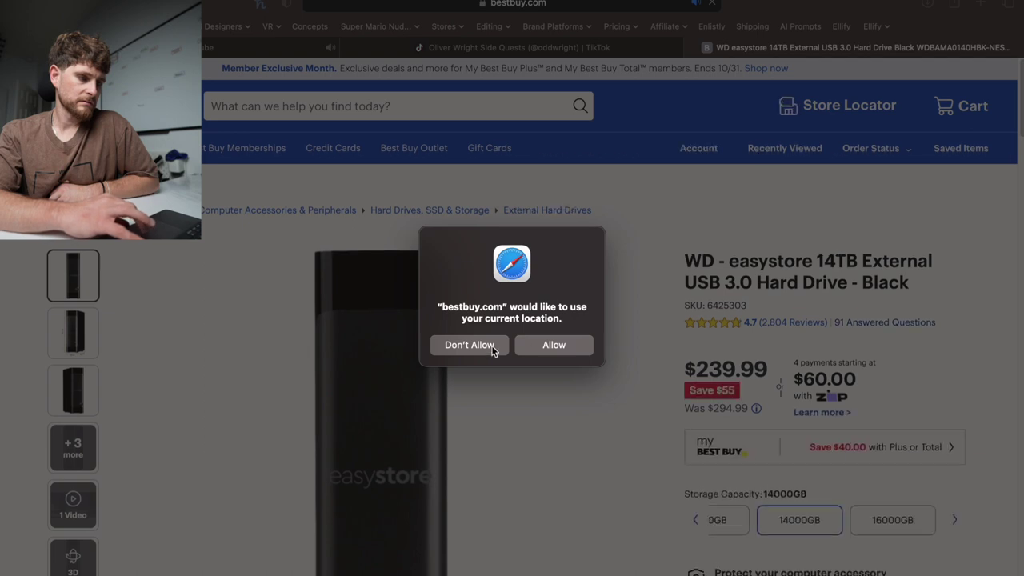
click(469, 344)
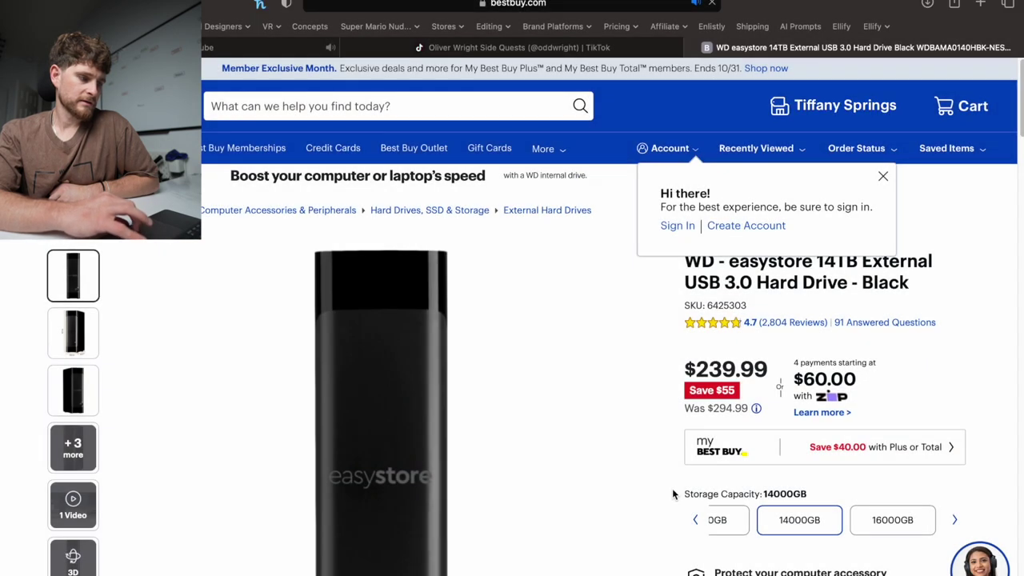
scroll(672, 488, down, 3)
scroll(672, 488, up, 2)
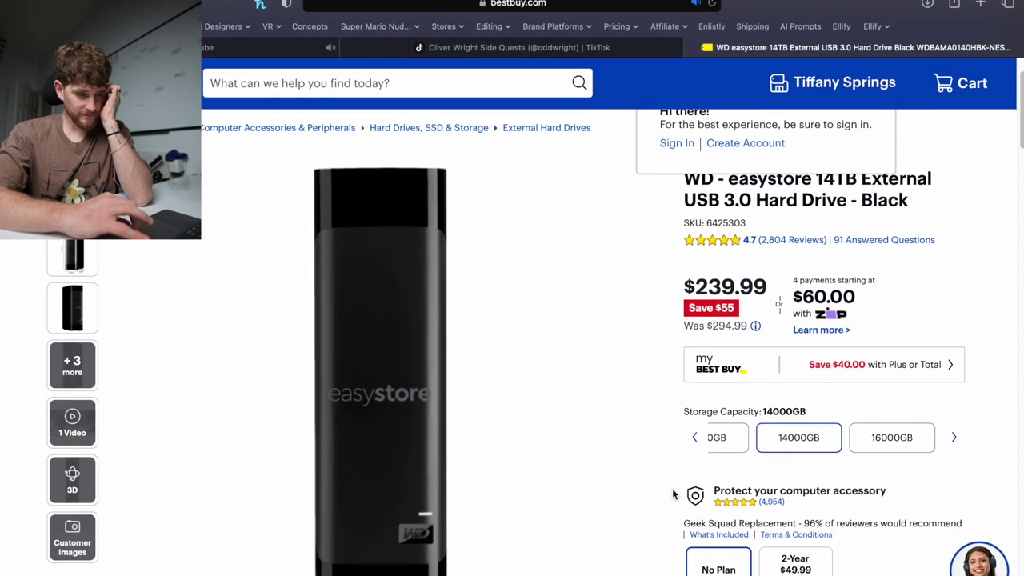
scroll(672, 488, up, 1)
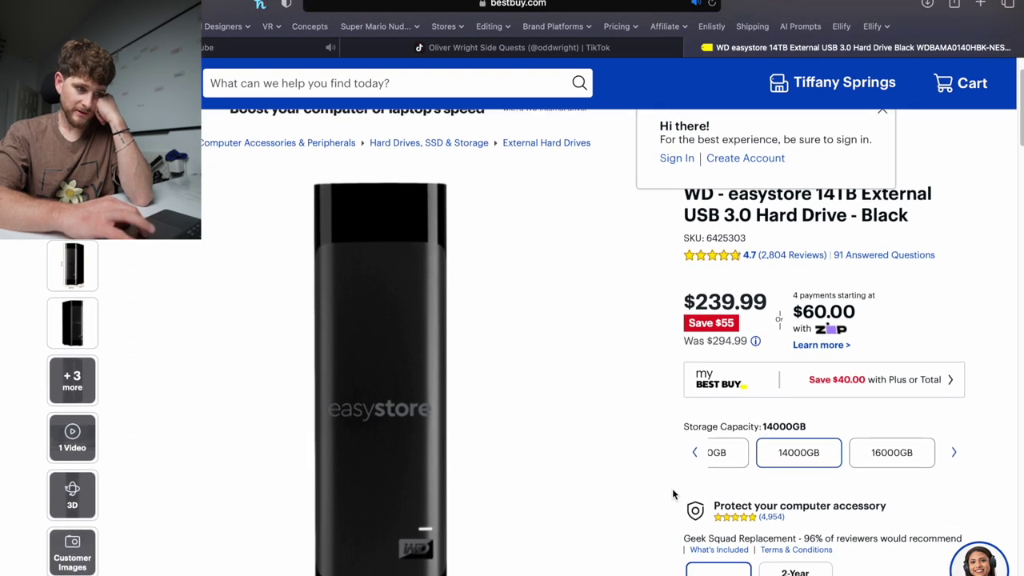
scroll(672, 488, down, 1)
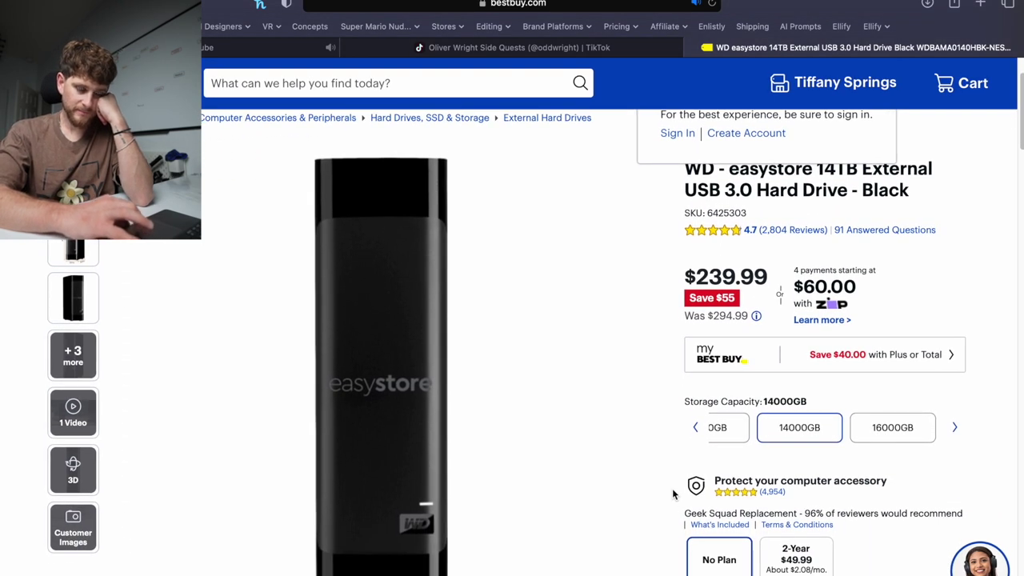
scroll(672, 494, down, 4)
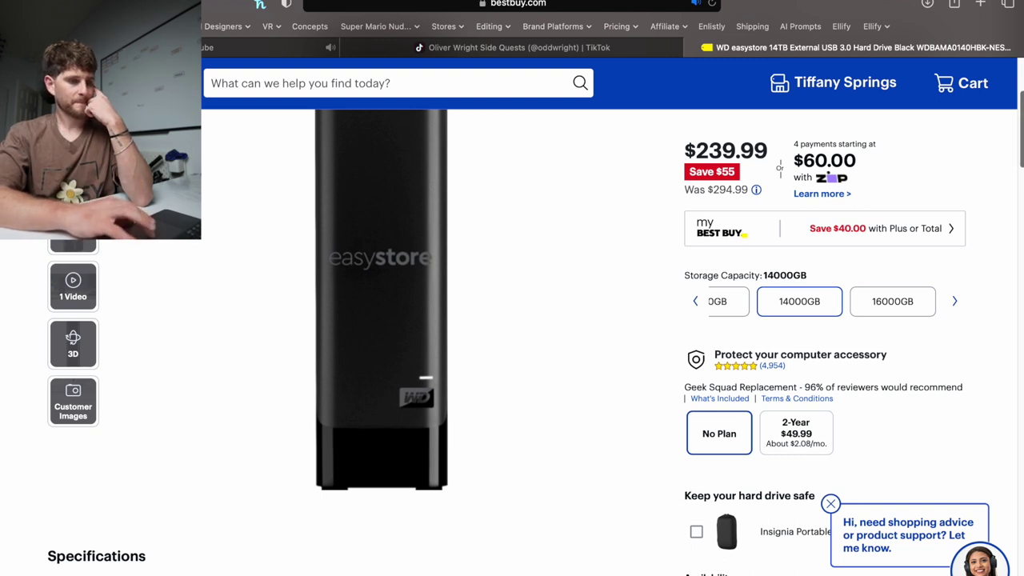
- Set the easystore drive's storage capacity to 22000GB on Best Buy and review its price
click(910, 310)
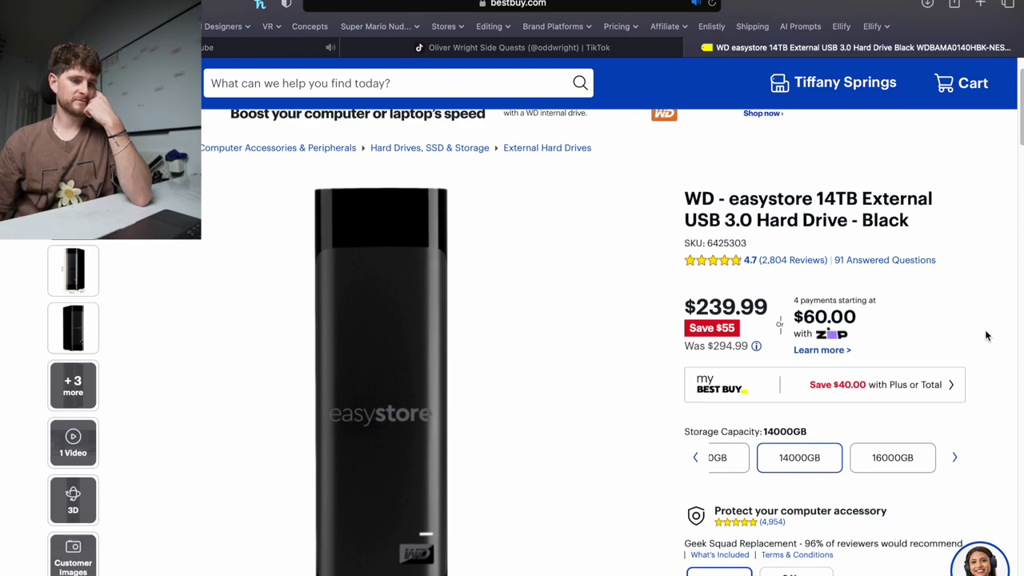
click(955, 457)
click(954, 457)
click(954, 457)
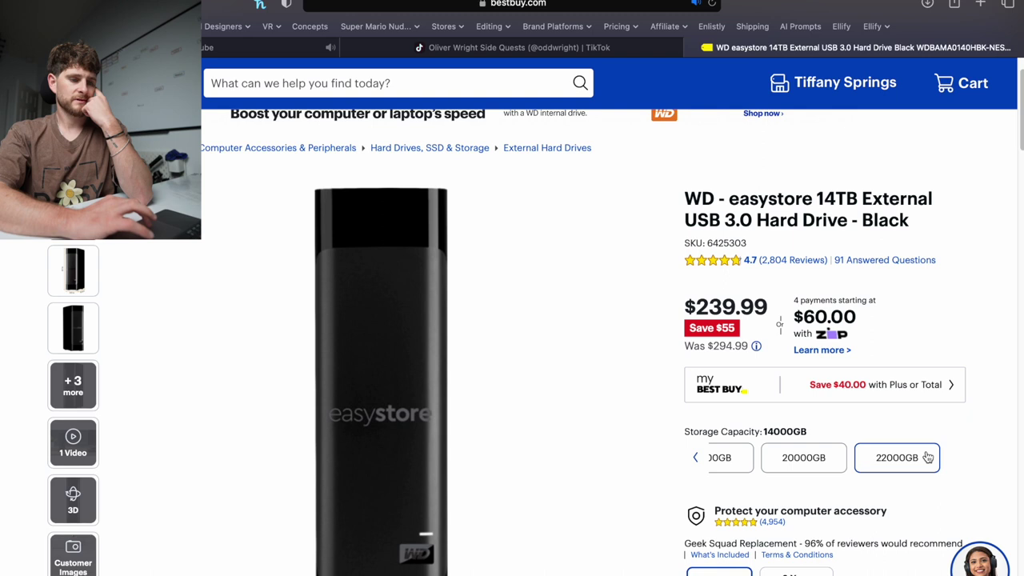
click(929, 457)
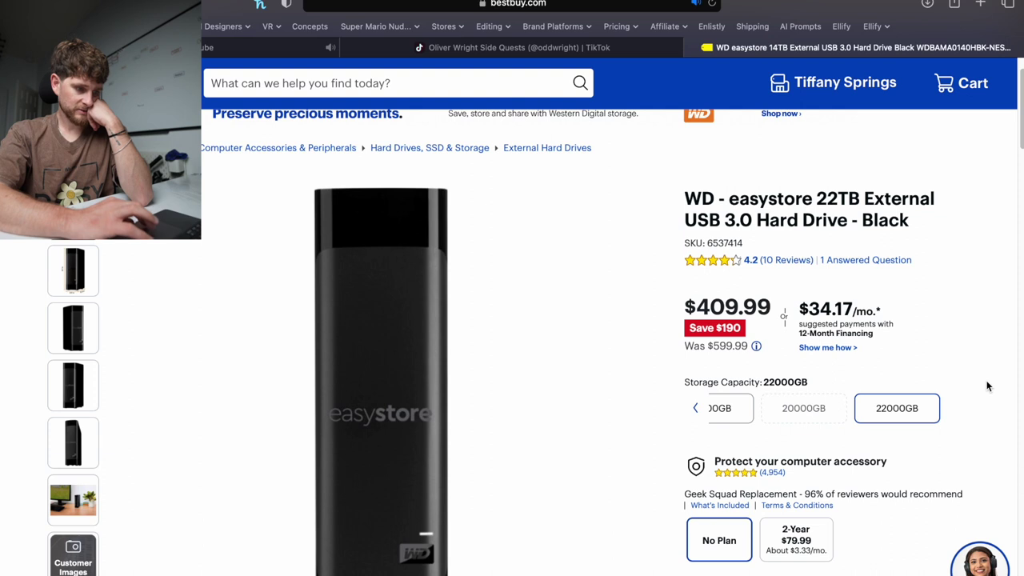
scroll(987, 386, down, 4)
scroll(986, 386, up, 3)
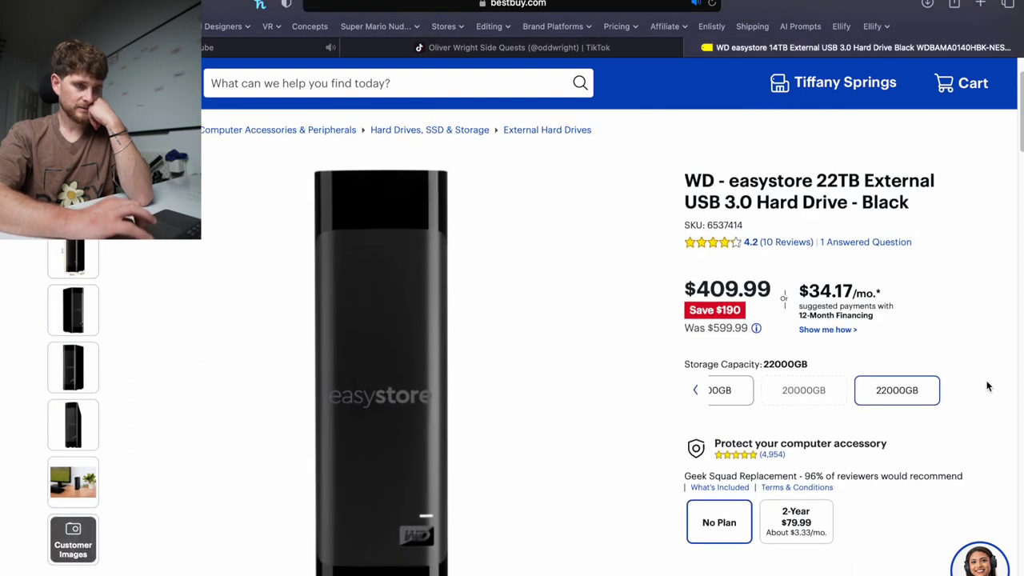
- Search Google for "sandisk" and open the Western Digital result for SanDisk cards and flash drives
click(610, 5)
text(san)
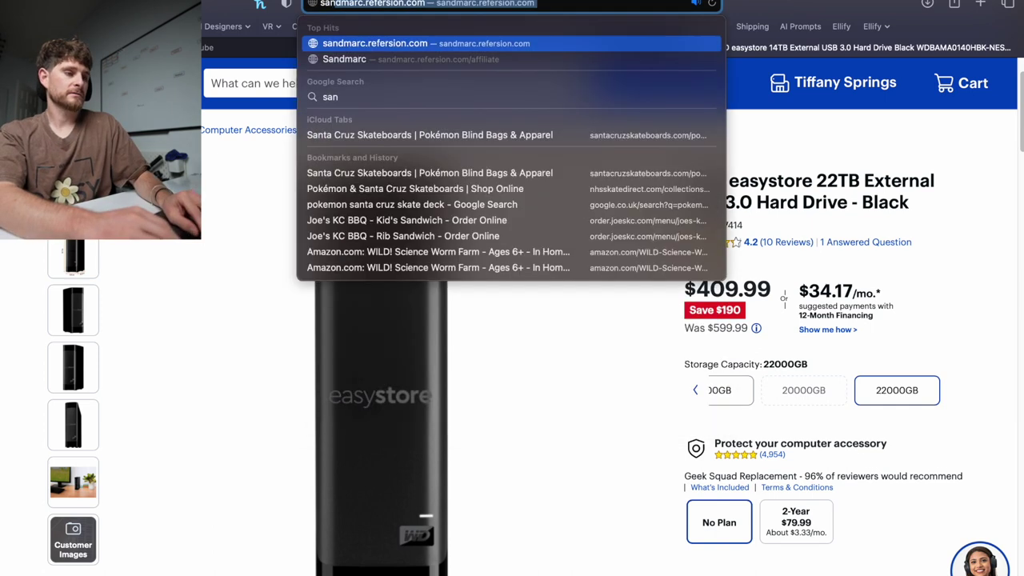
text(disk)
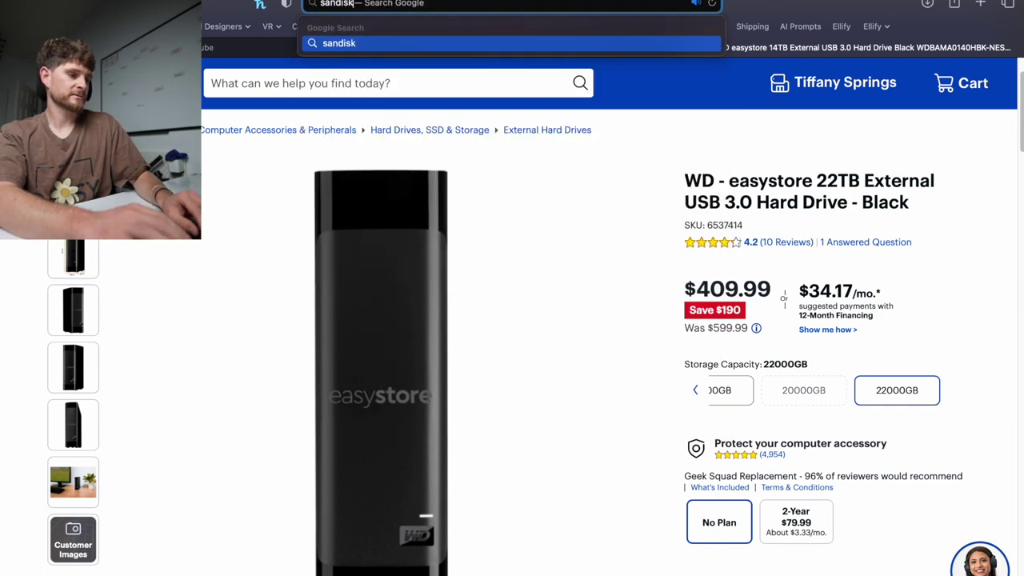
key(Return)
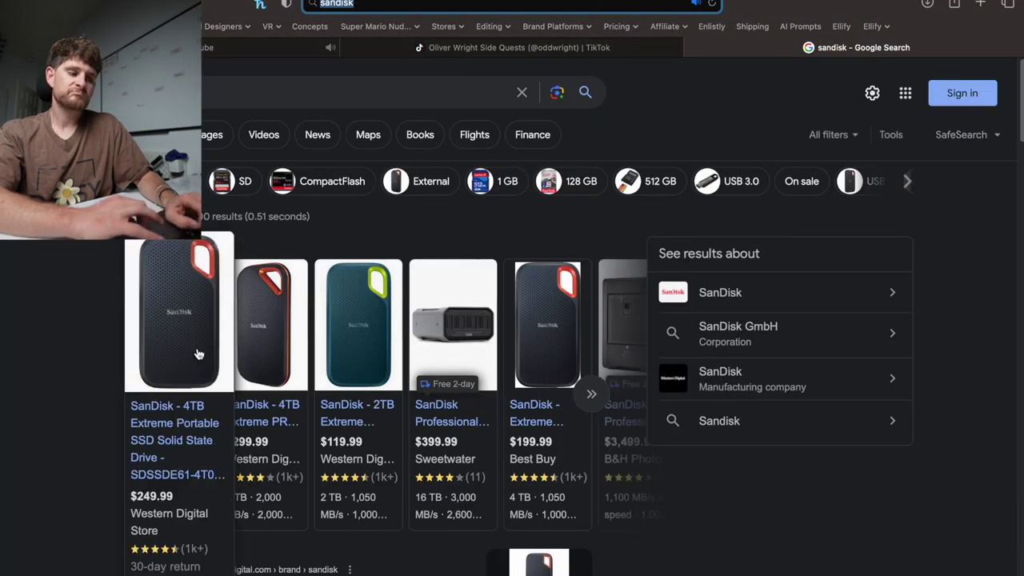
scroll(192, 336, down, 3)
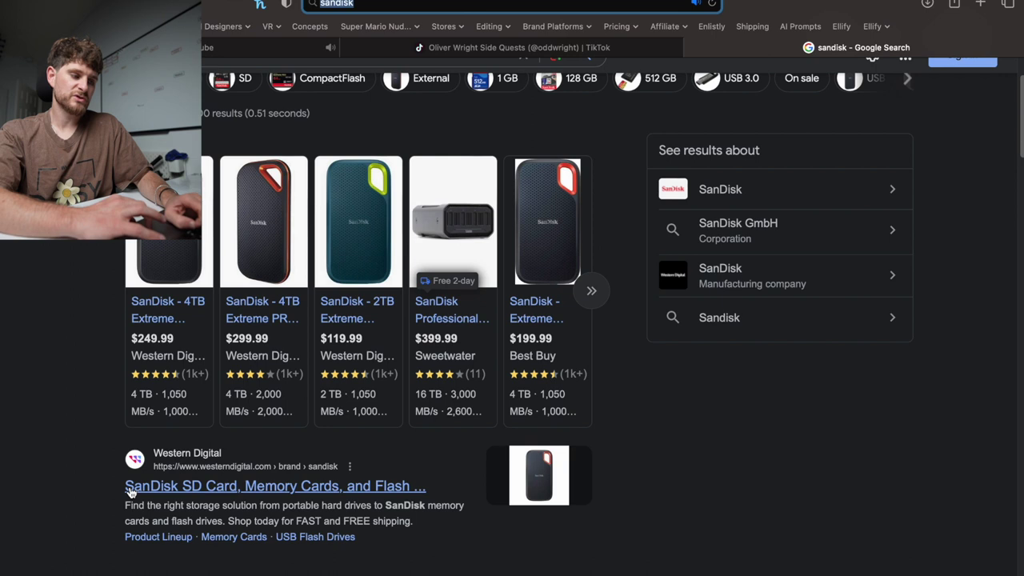
click(130, 490)
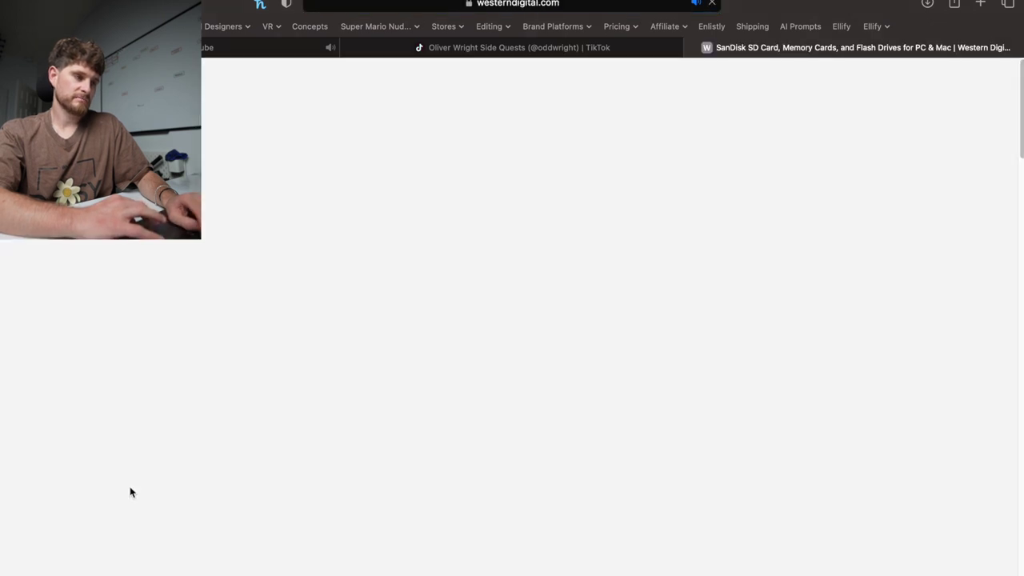
- Open the listing of all SanDisk products and check Finder's copy progress to SanDisk 2
scroll(384, 350, down, 1)
scroll(385, 351, down, 7)
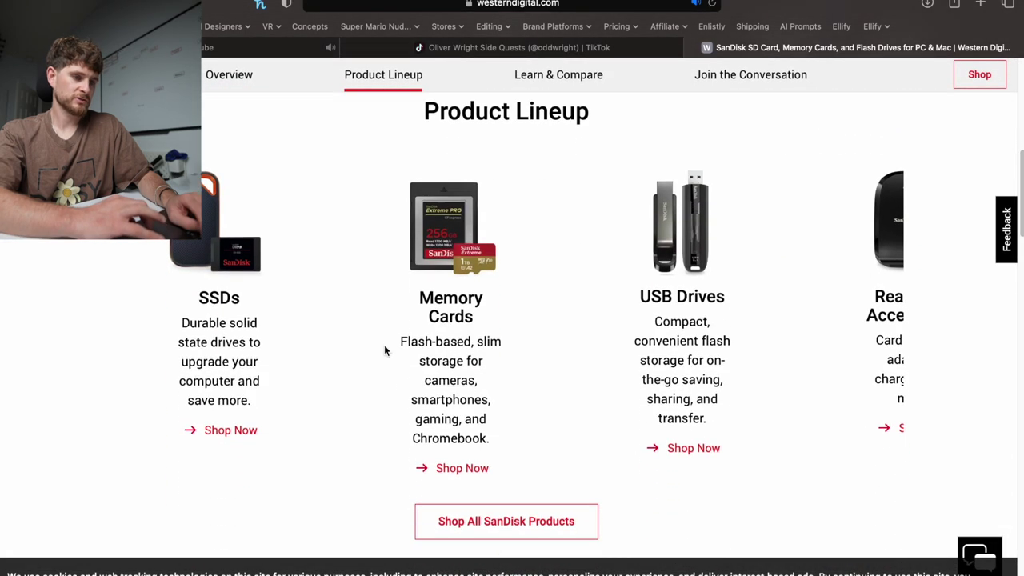
click(533, 509)
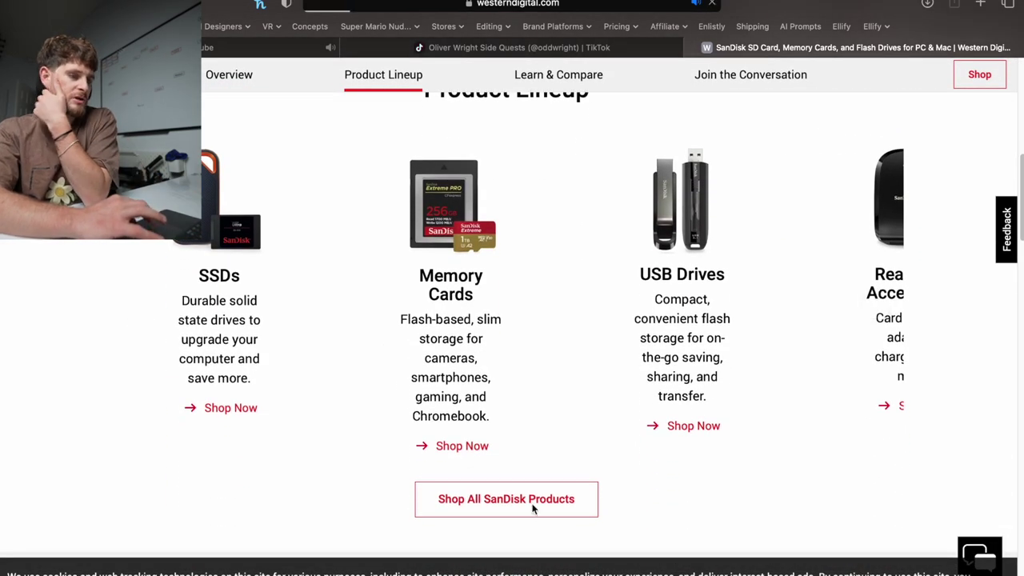
key(super+Tab)
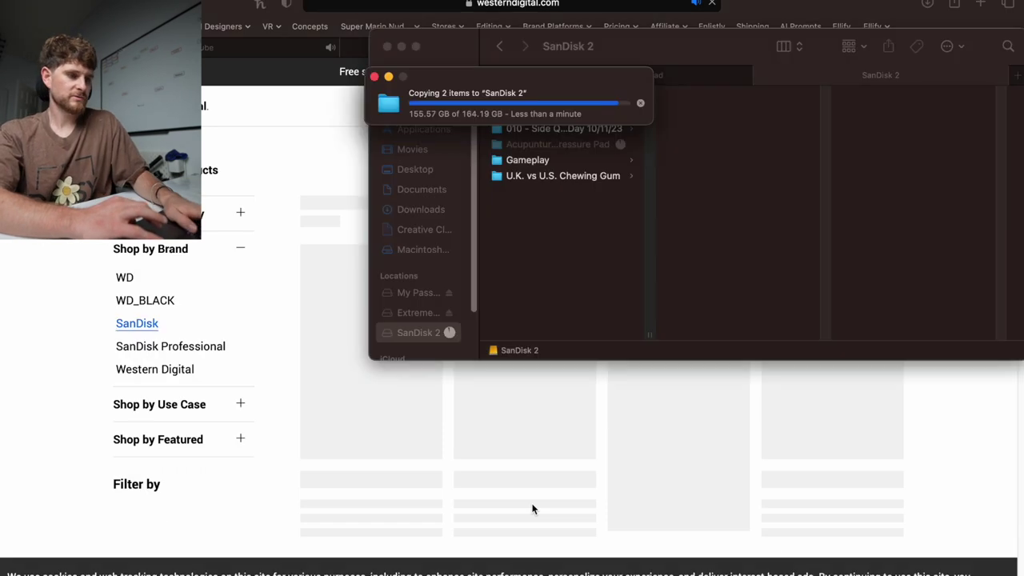
key(super+Tab)
- Browse the SanDisk product listing for drive capacities and starting prices
scroll(533, 509, down, 5)
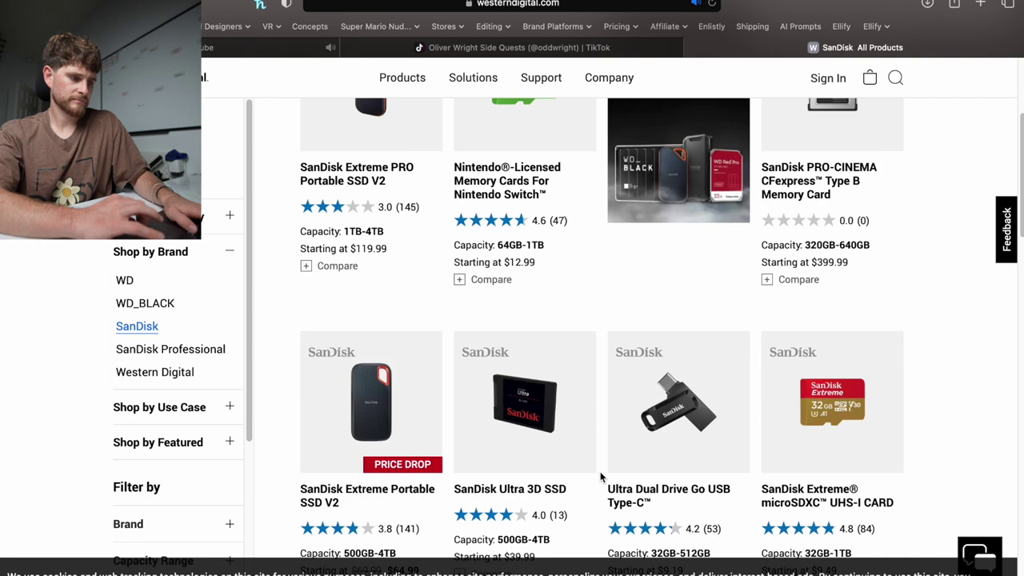
scroll(596, 480, down, 5)
scroll(601, 478, down, 8)
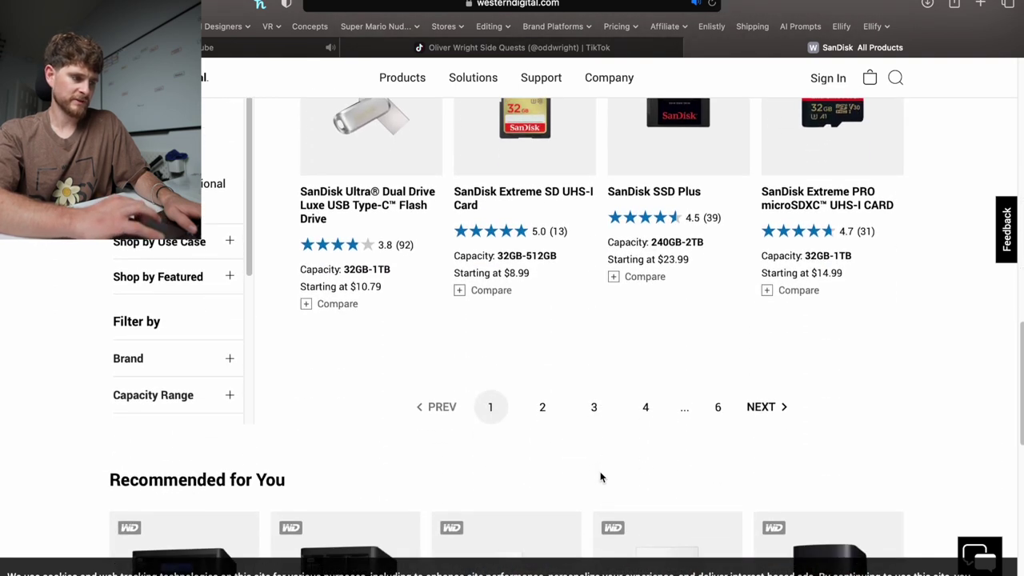
scroll(601, 478, up, 8)
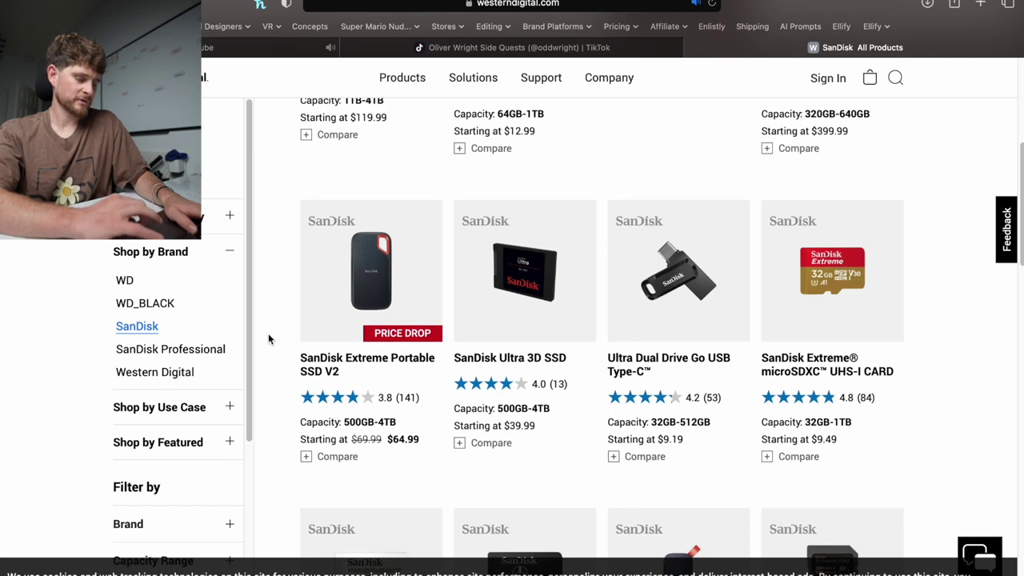
scroll(268, 337, down, 3)
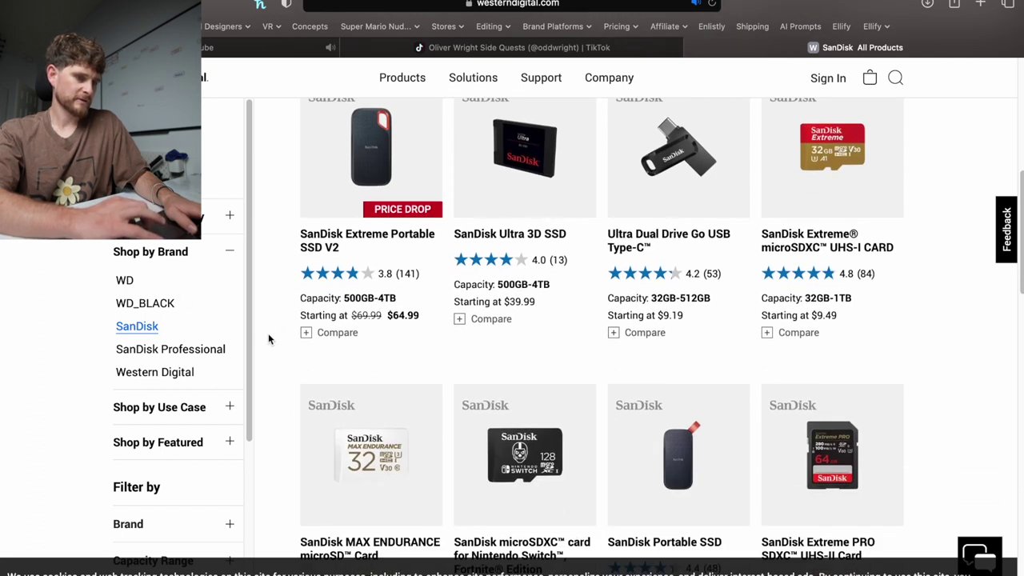
scroll(269, 338, down, 1)
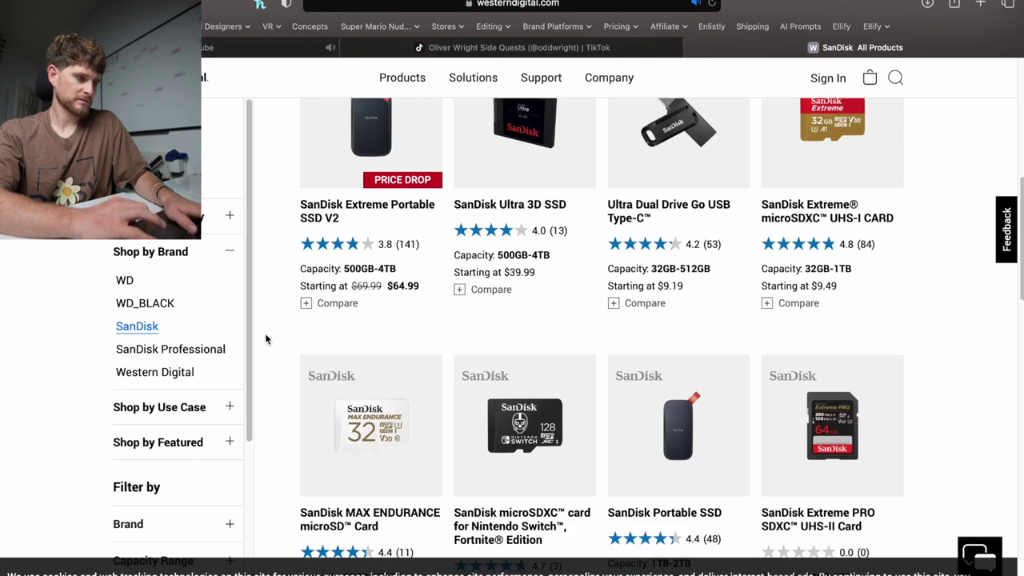
- Show the SanDisk Professional products and review their capacities and prices, checking the file copy to SanDisk 2 in between
click(173, 352)
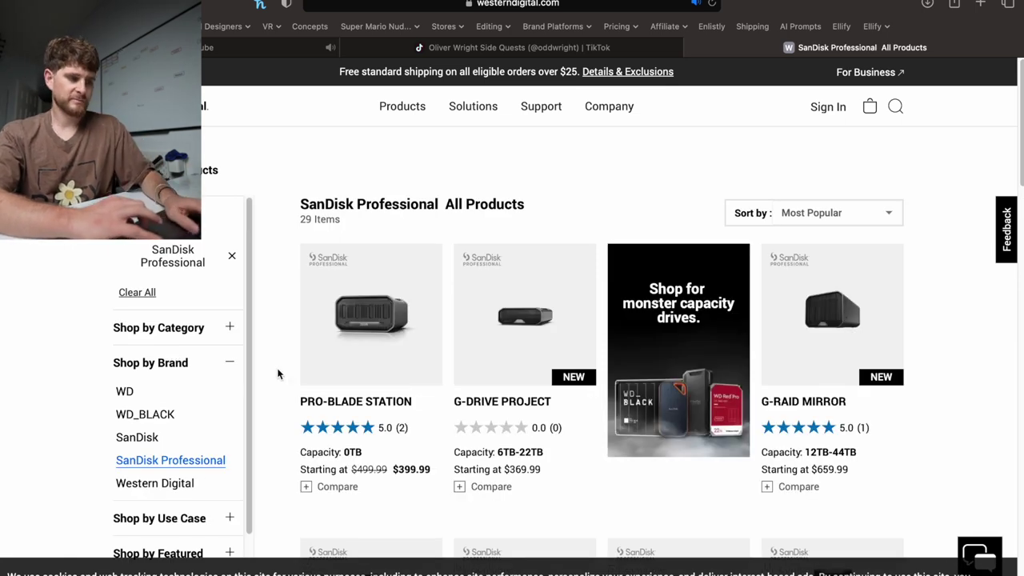
scroll(284, 368, down, 3)
scroll(278, 373, down, 2)
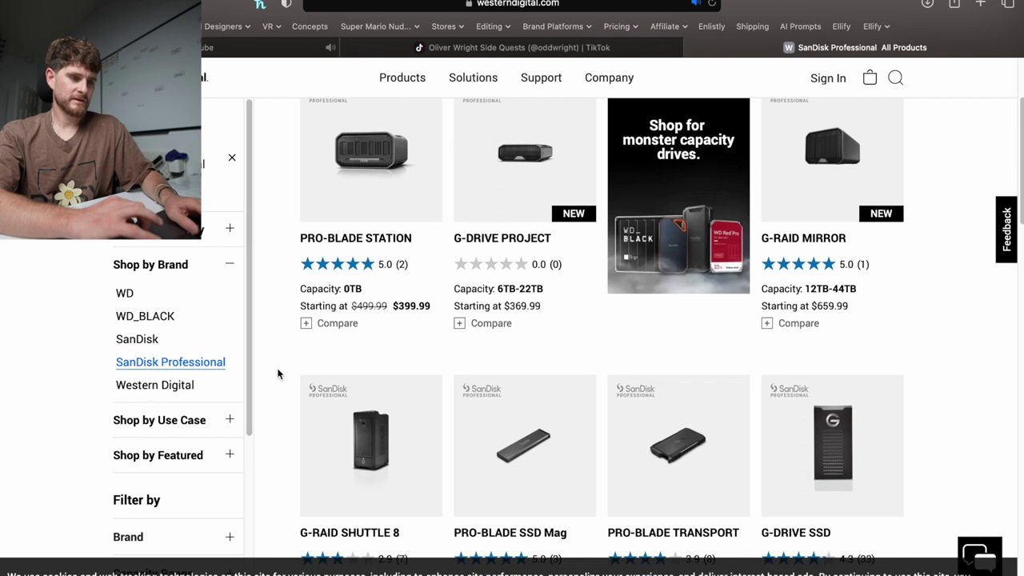
scroll(278, 374, down, 3)
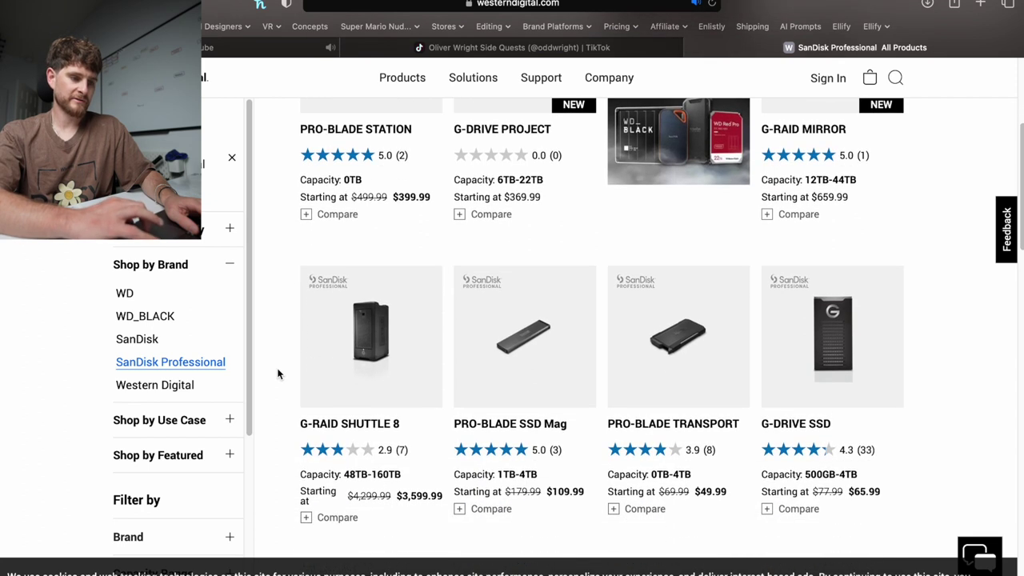
scroll(278, 374, down, 2)
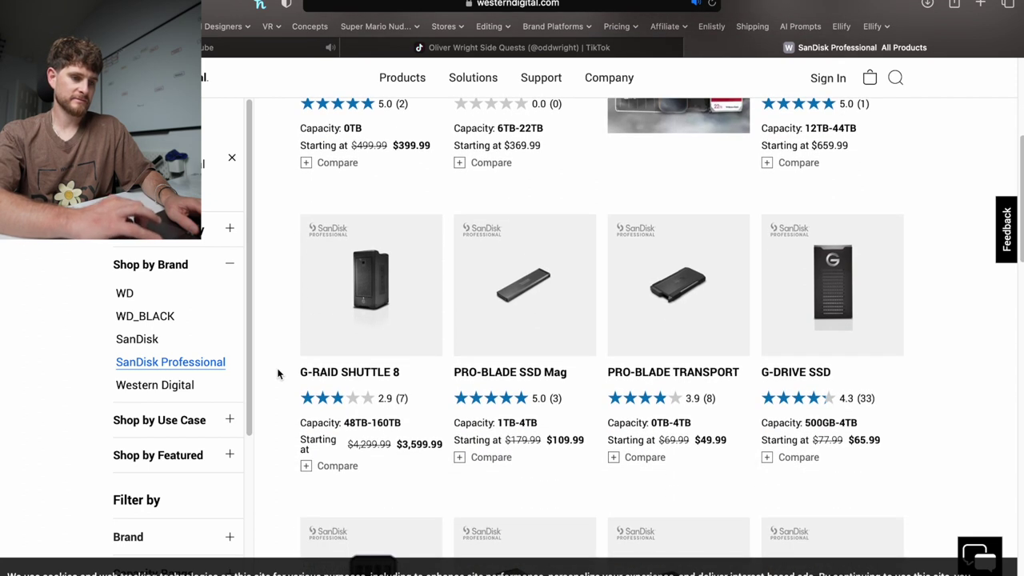
scroll(278, 374, down, 2)
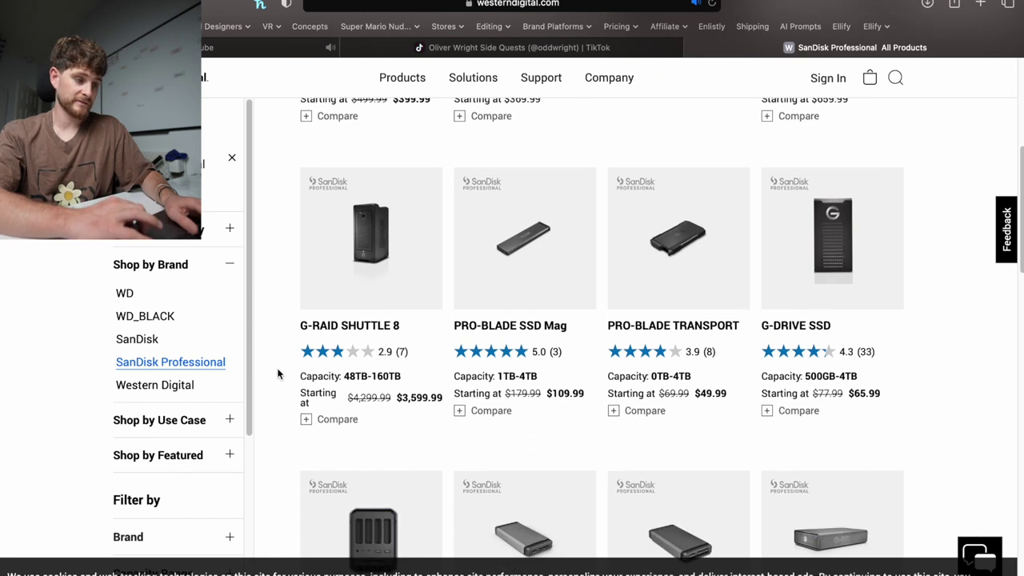
key(super+Tab)
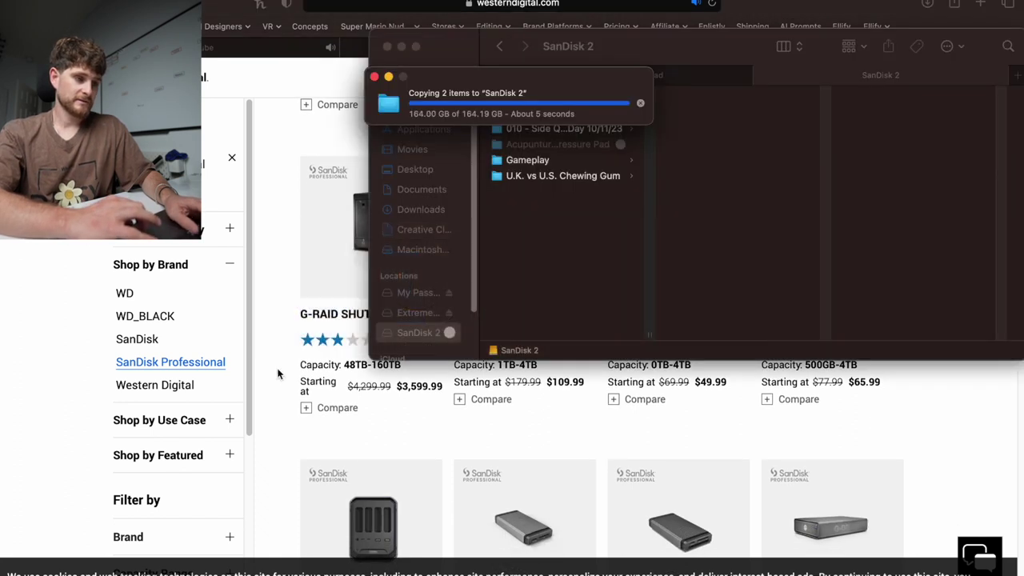
key(super+Tab)
scroll(278, 374, down, 5)
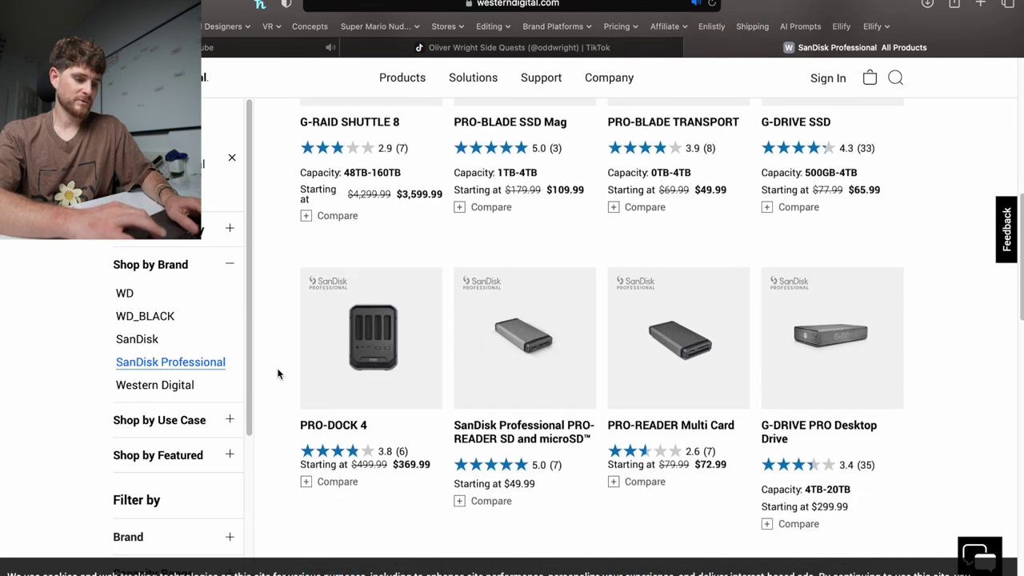
- In Finder, open the Template library from the Acupunture Pressure Pad folder on SanDisk 2 in Final Cut Pro
key(super+Tab)
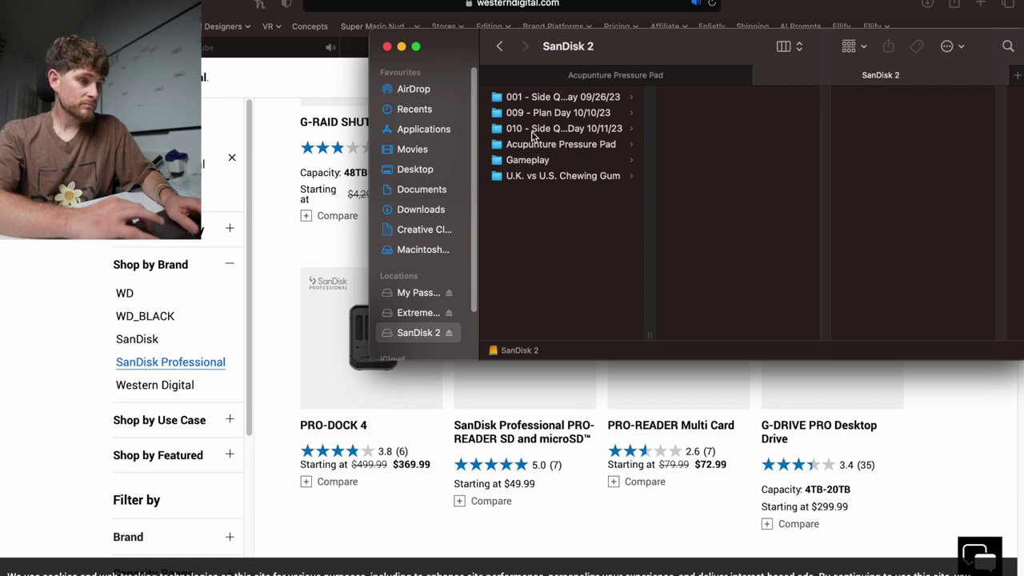
click(533, 145)
scroll(777, 264, down, 5)
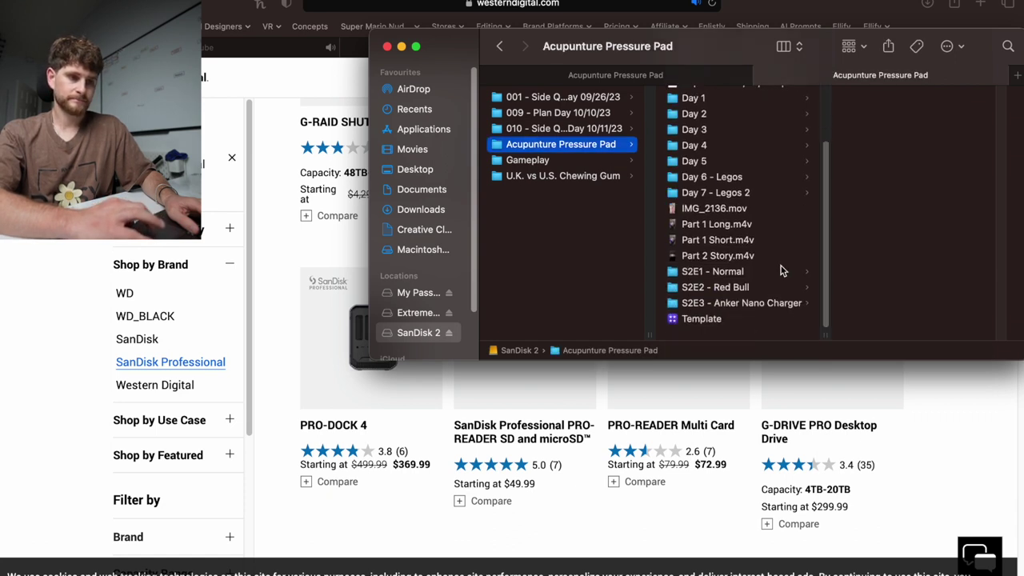
click(715, 328)
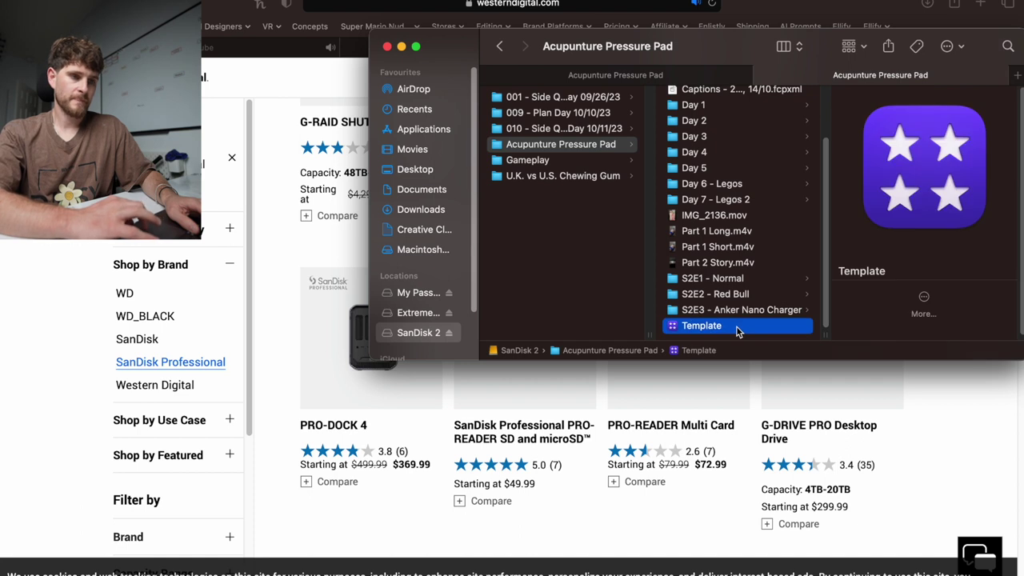
double_click(737, 326)
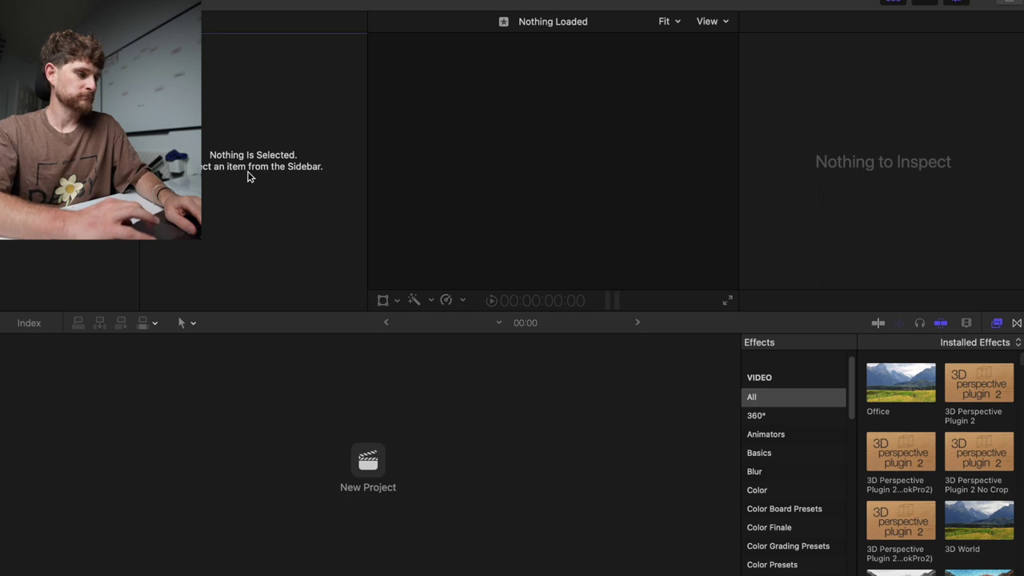
- Open the Part 7 Long project from the Template library in the timeline
scroll(251, 238, down, 5)
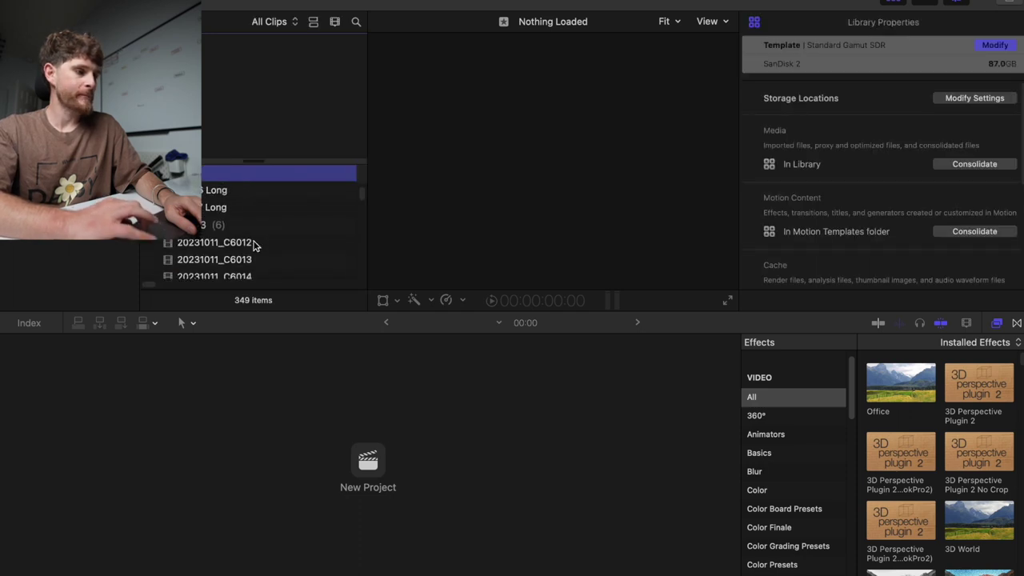
click(248, 211)
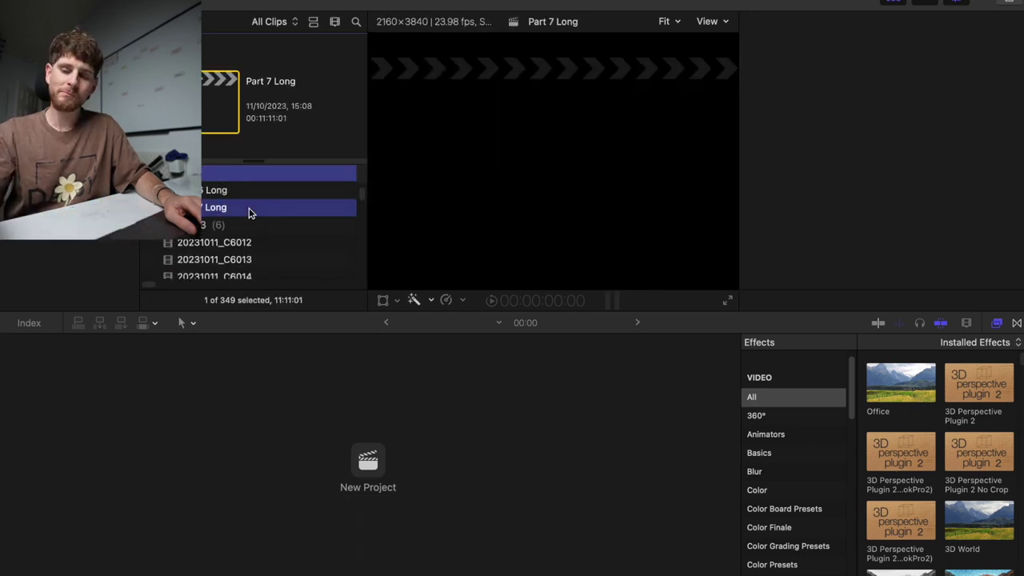
double_click(249, 210)
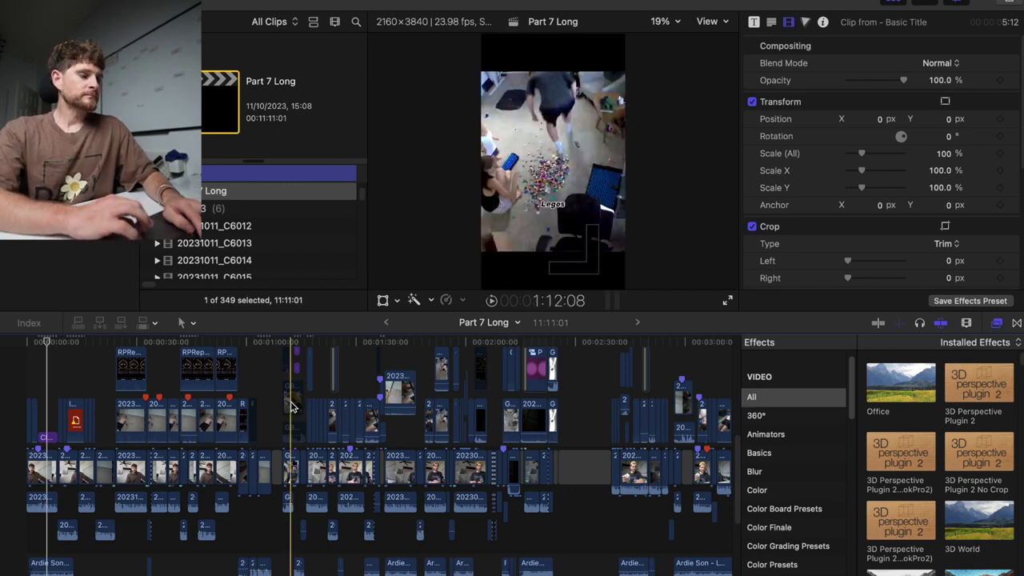
- Examine the missing-file IMG_6102 clip near the start of the Part 7 Long timeline up close
scroll(271, 235, up, 3)
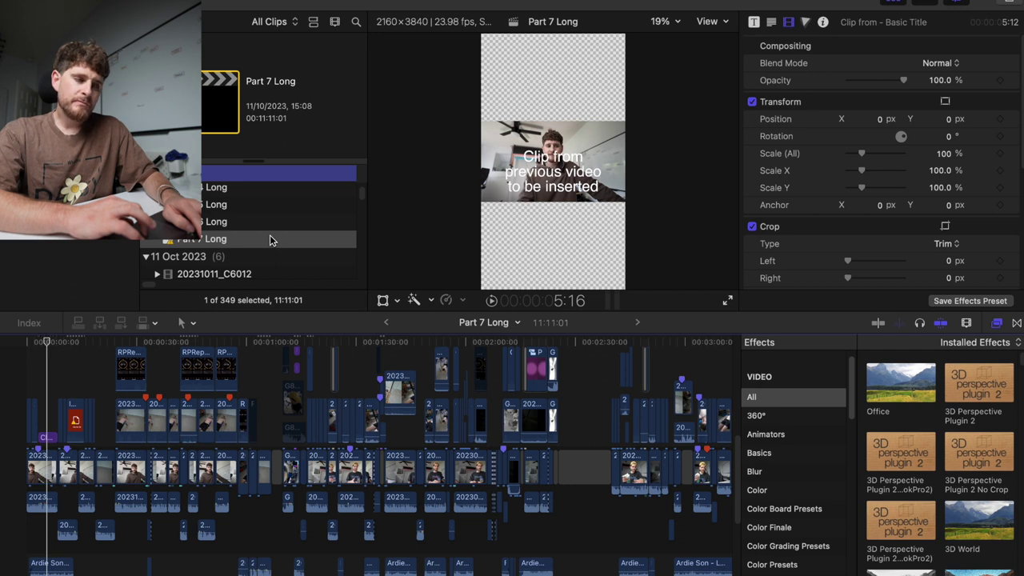
scroll(270, 239, up, 3)
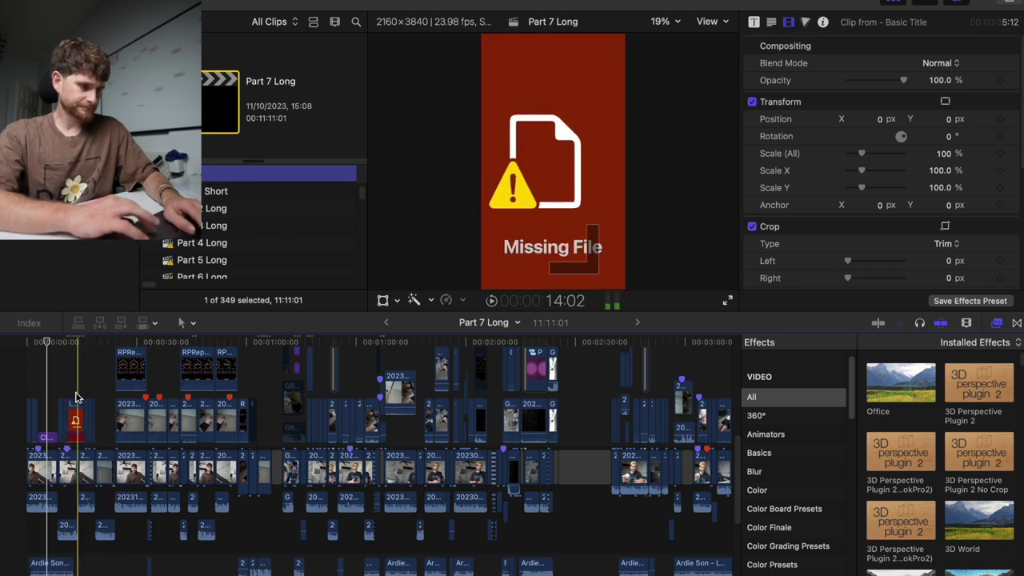
click(76, 398)
key(super+equal)
key(super+equal)
key(super+equal)
key(super+equal)
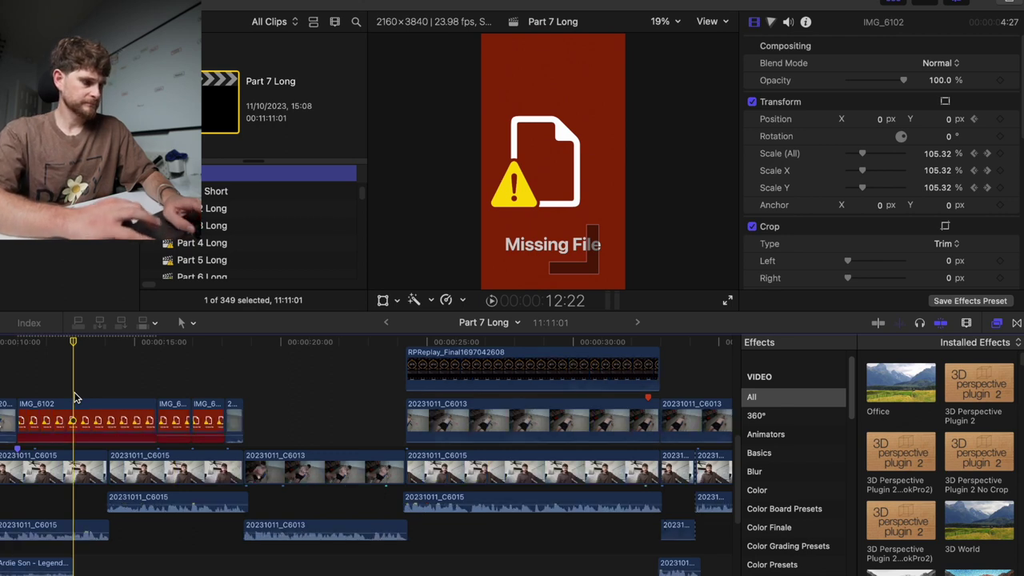
- Select all clips in the Part 7 Long timeline and relink their original media to the matching files on SanDisk 2
key(super+a)
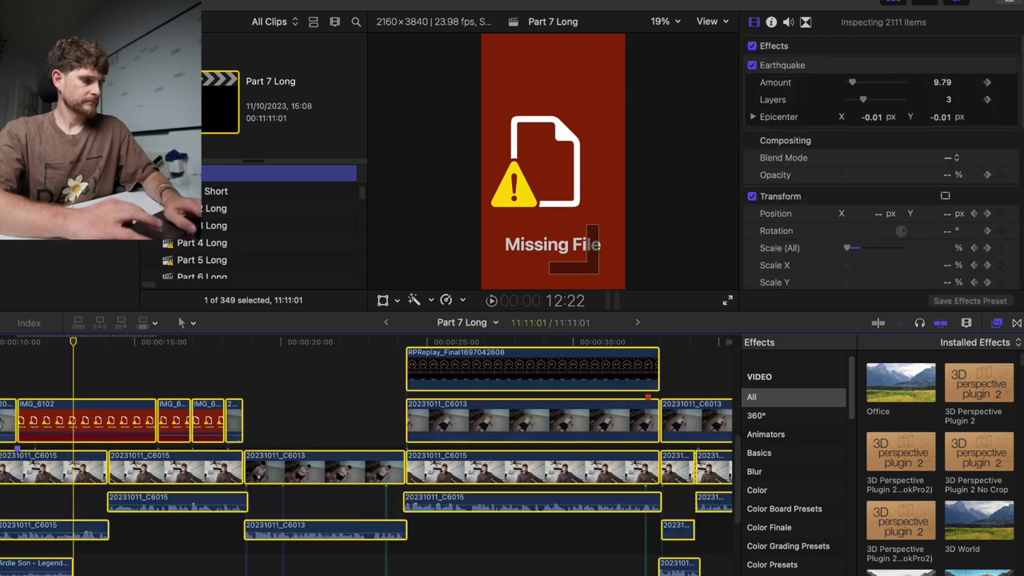
click(112, 0)
mouse_move(272, 105)
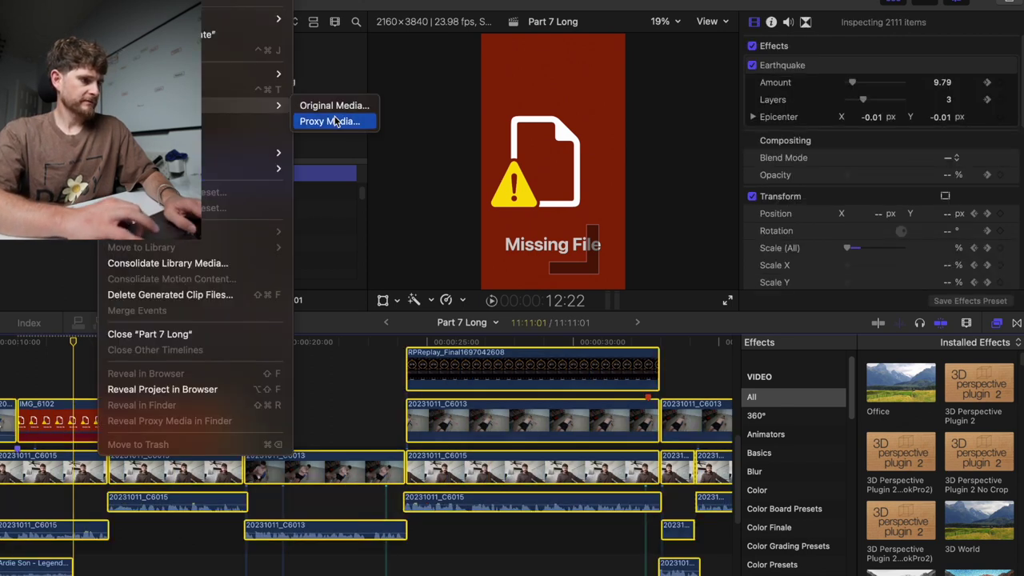
click(353, 112)
click(646, 364)
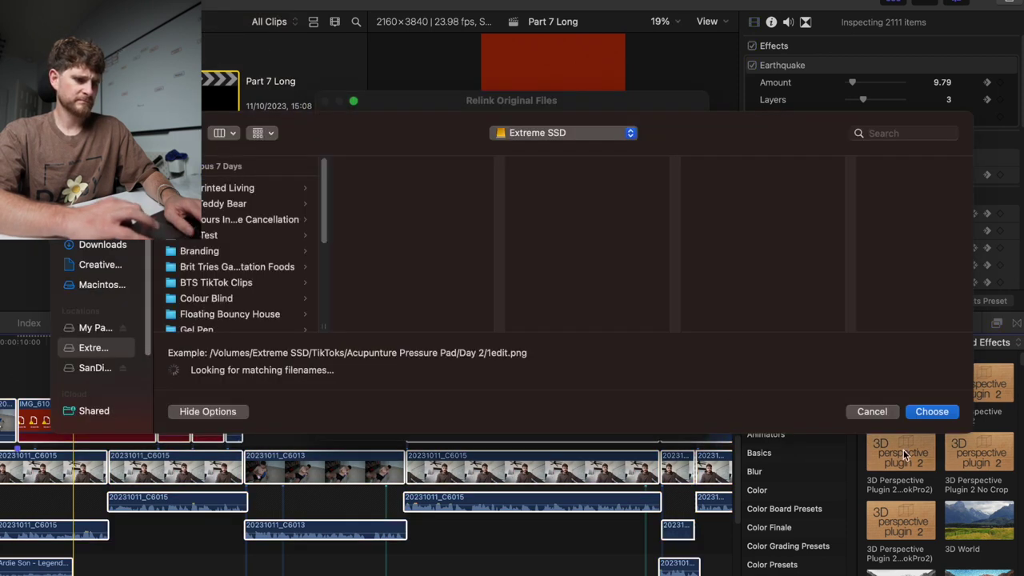
click(89, 369)
click(932, 411)
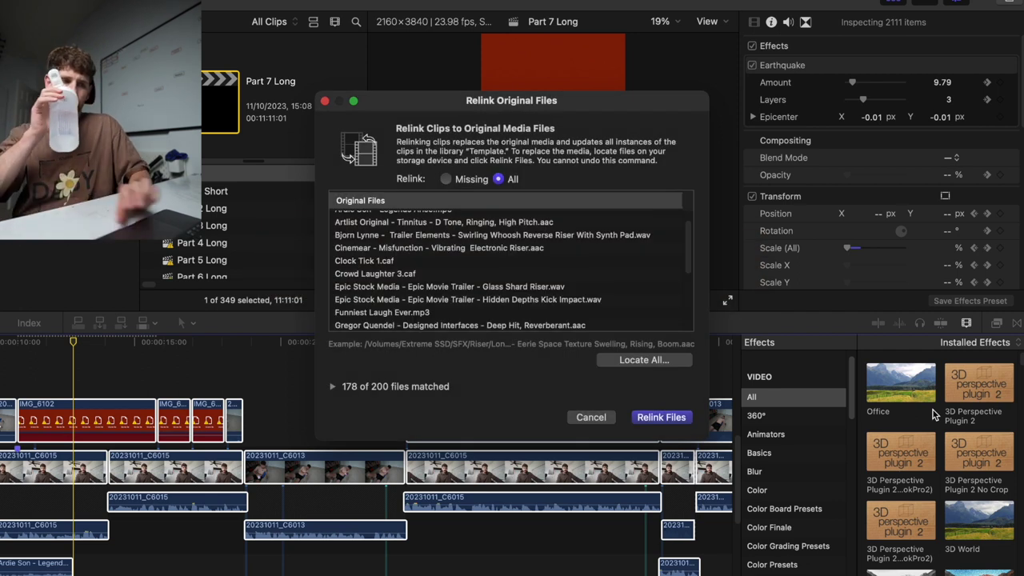
click(666, 419)
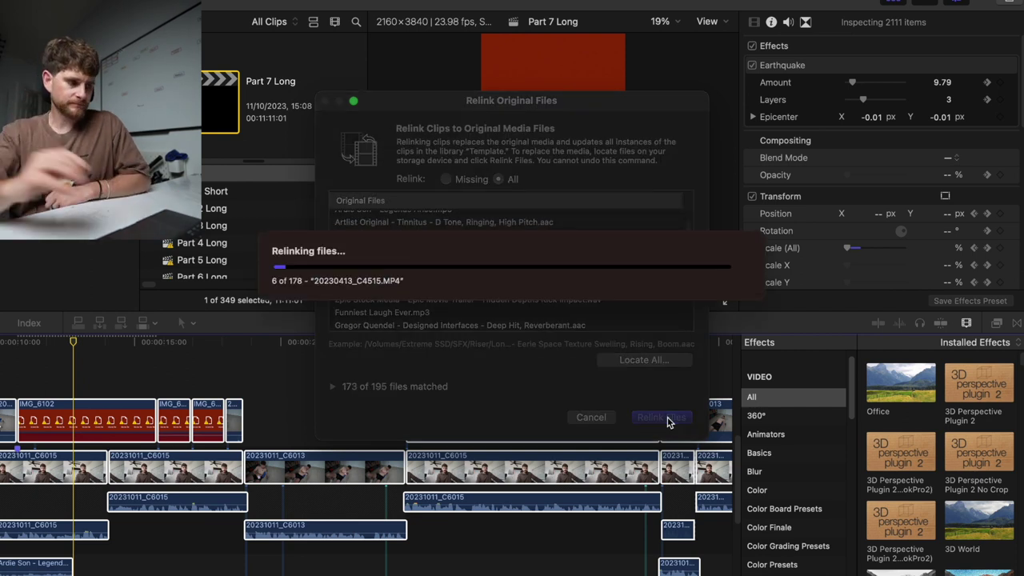